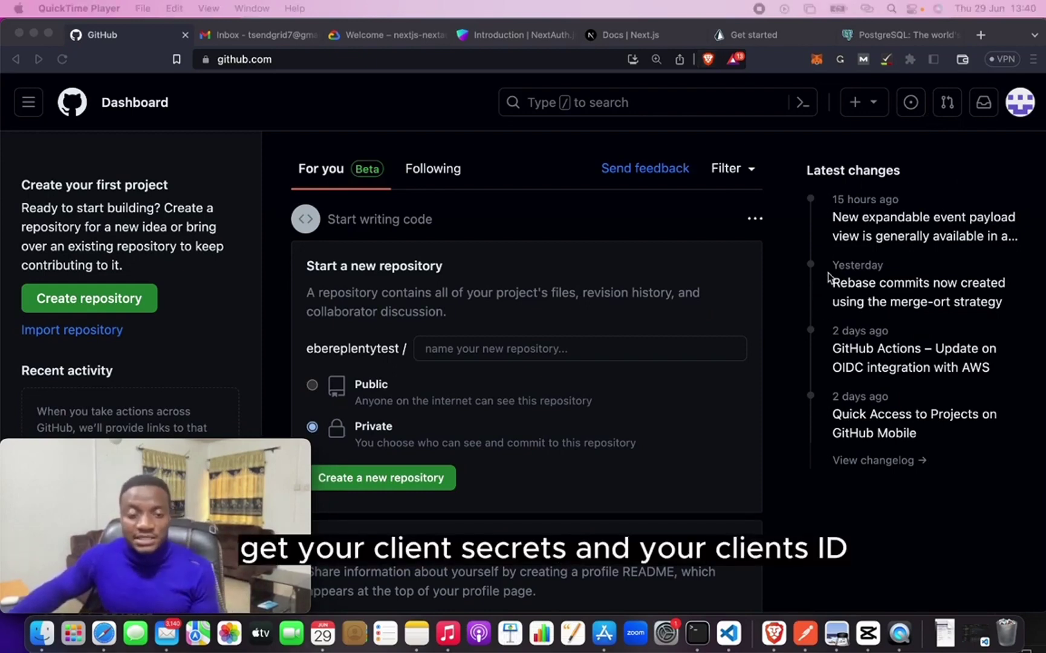
- Open the account's settings page from the profile picture
left_click(1020, 108)
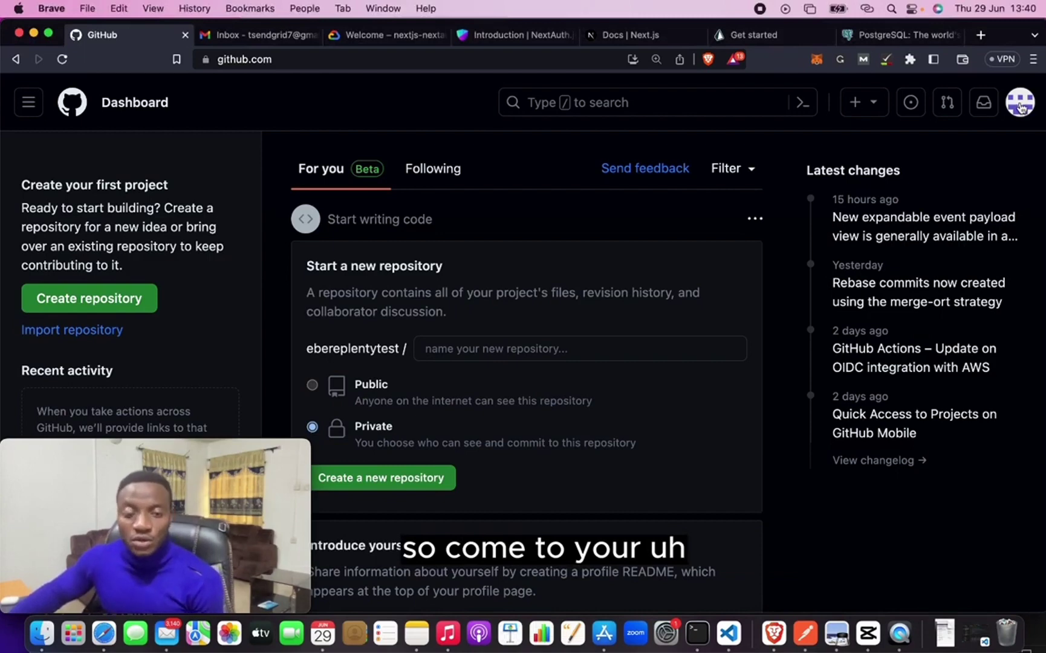
left_click(1019, 108)
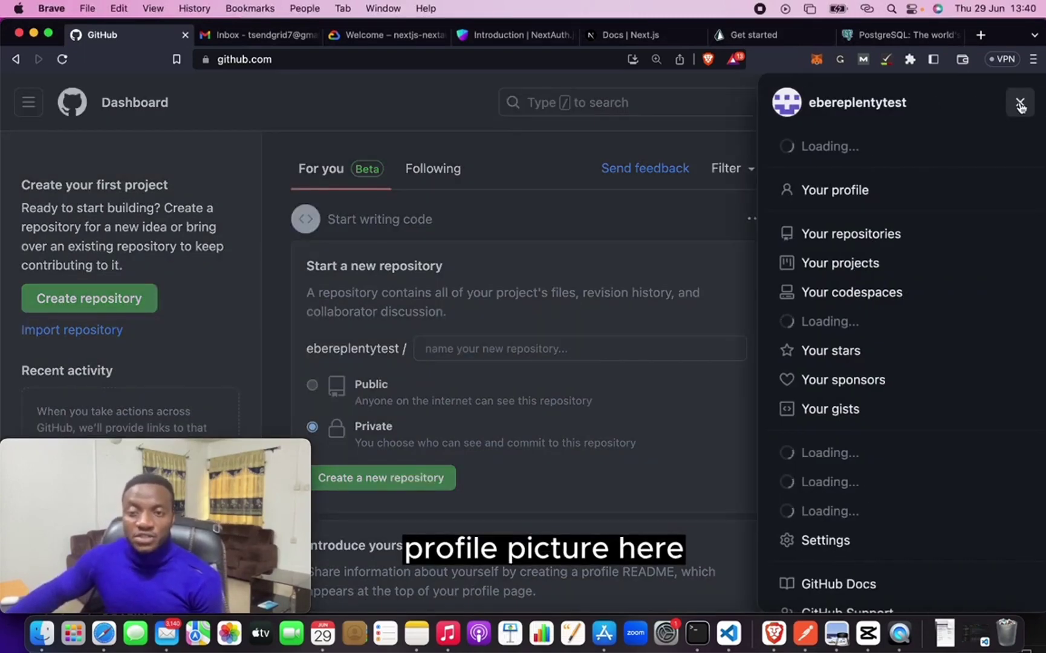
scroll(948, 272, "down", 3)
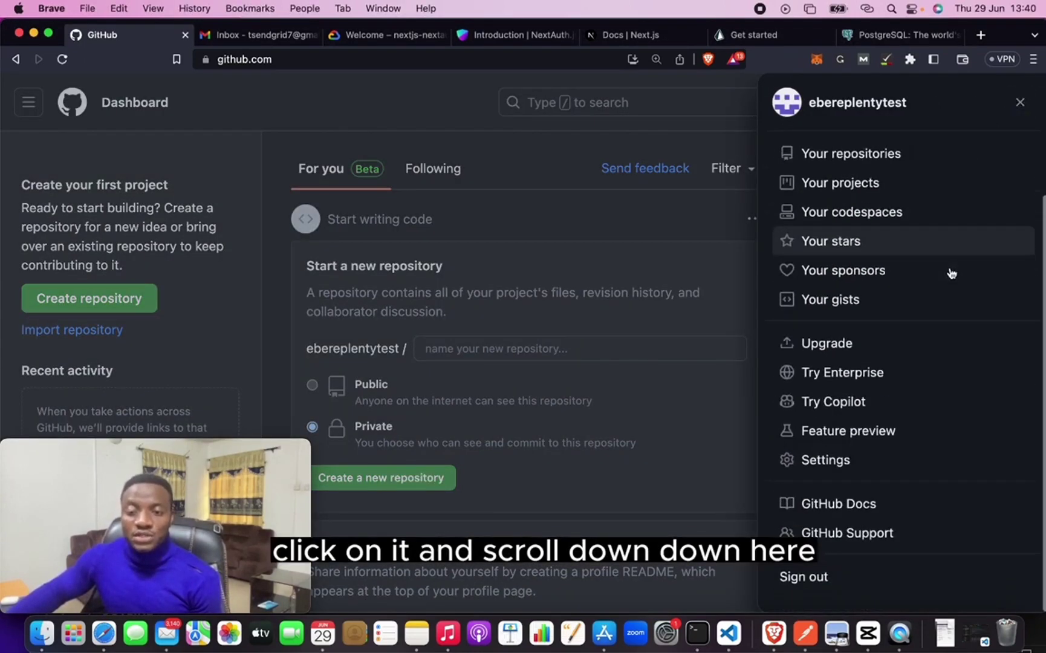
left_click(918, 464)
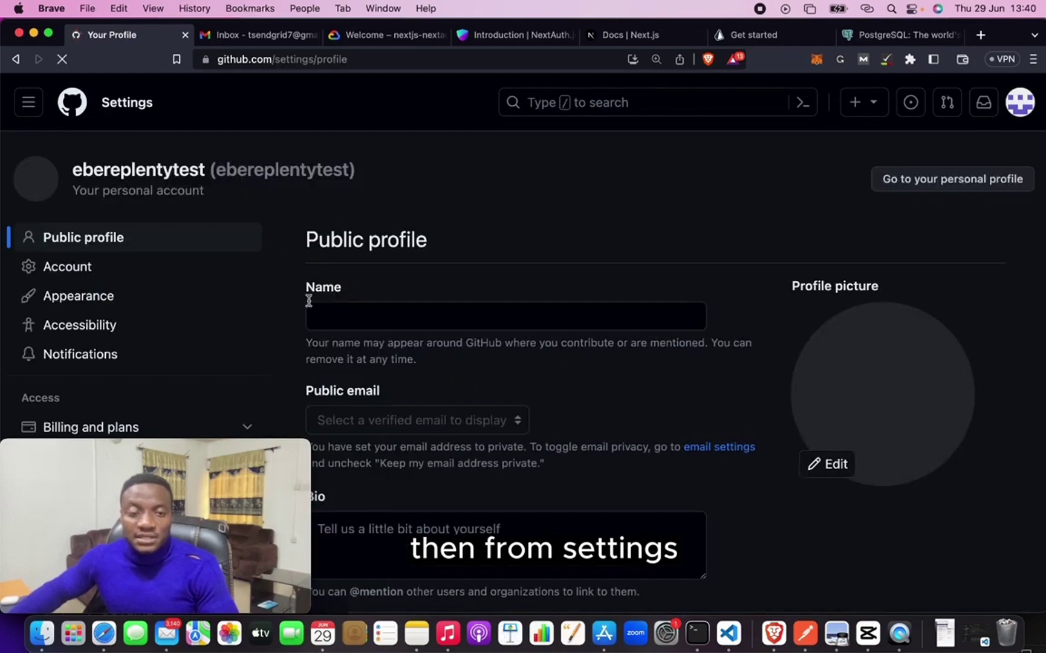
- Open the developer settings of the account
left_click_drag(207, 445, 943, 455)
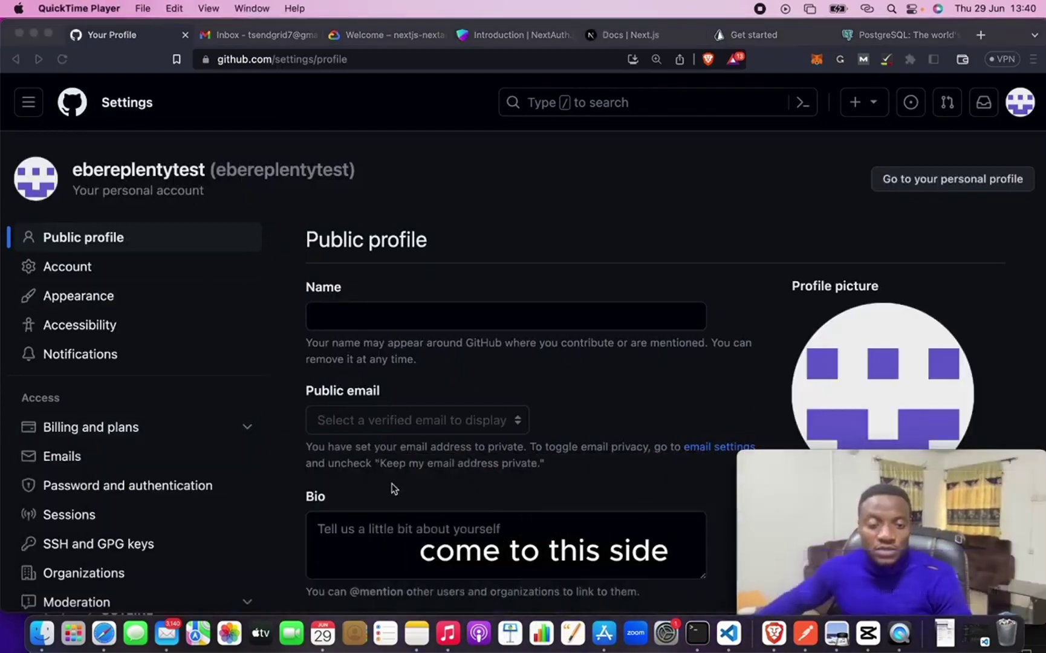
scroll(223, 477, "down", 15)
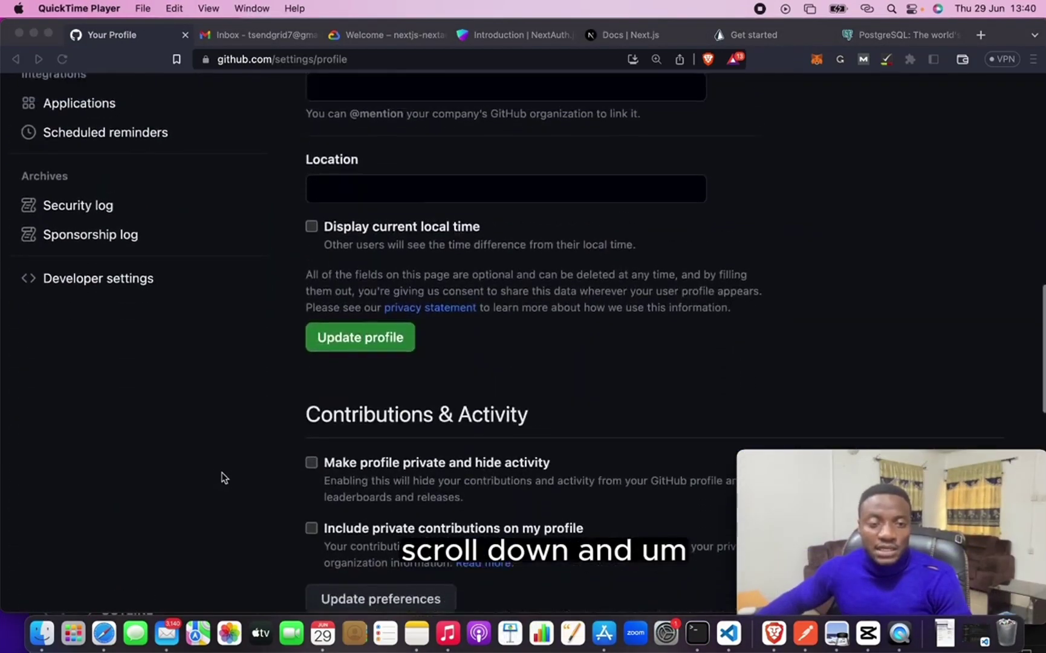
scroll(223, 477, "up", 3)
left_click(176, 404)
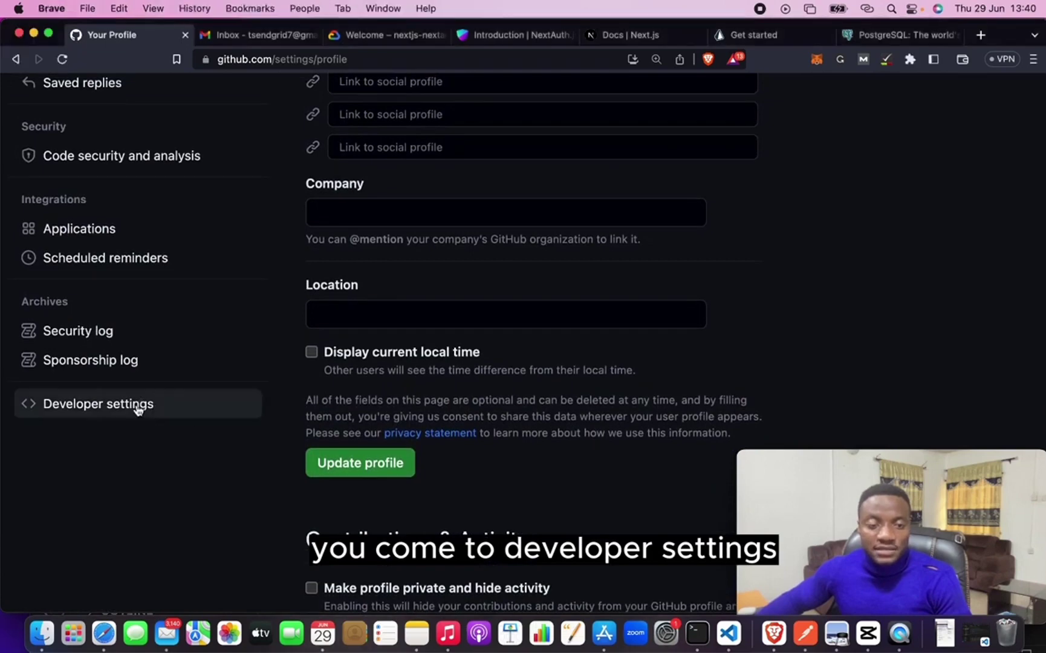
left_click(133, 404)
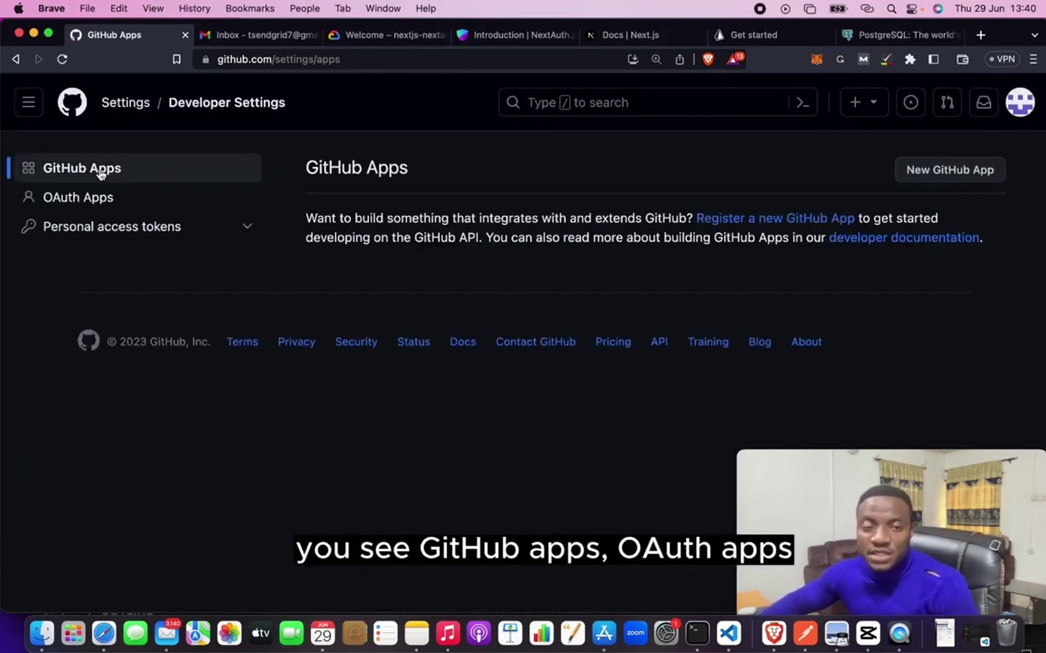
- Go to the account's OAuth Apps and start registering a new OAuth app
left_click(105, 207)
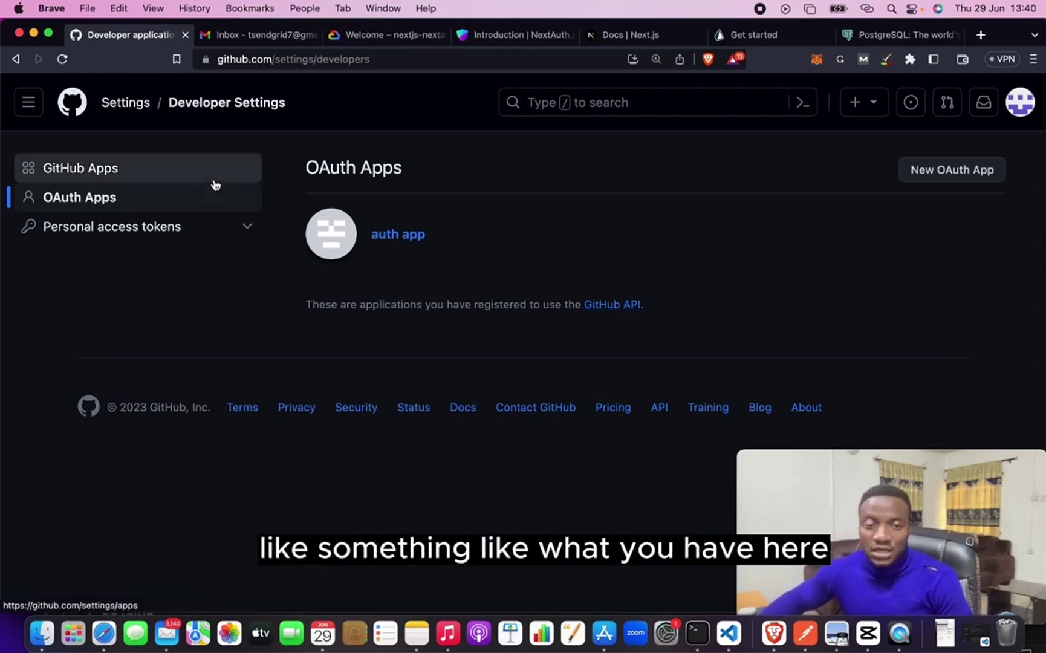
left_click(398, 234)
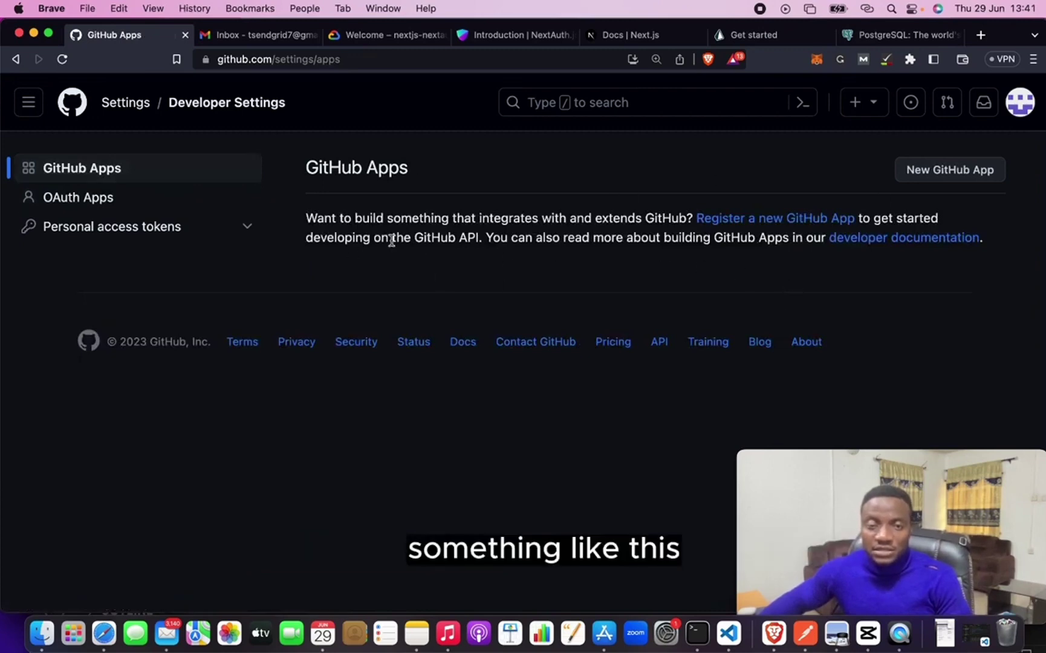
left_click(171, 209)
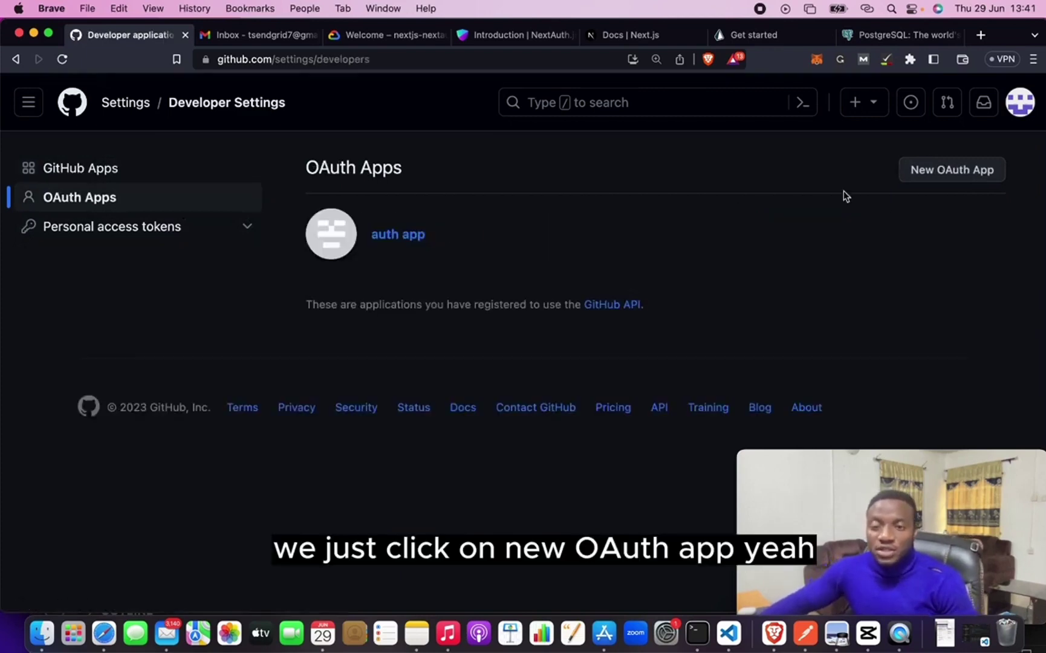
left_click(954, 173)
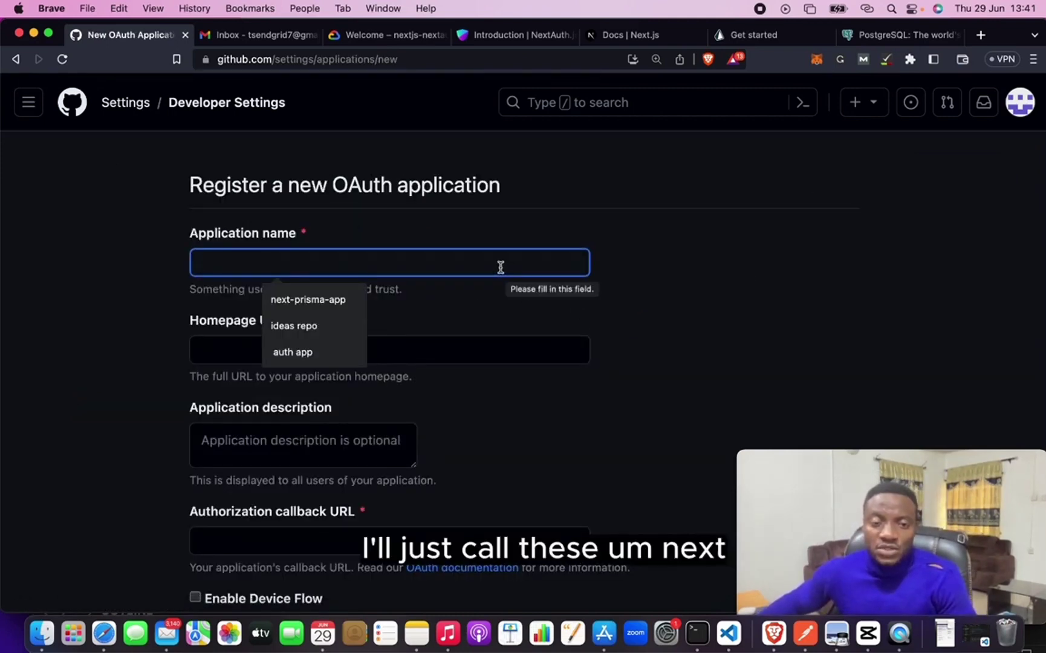
type("ne")
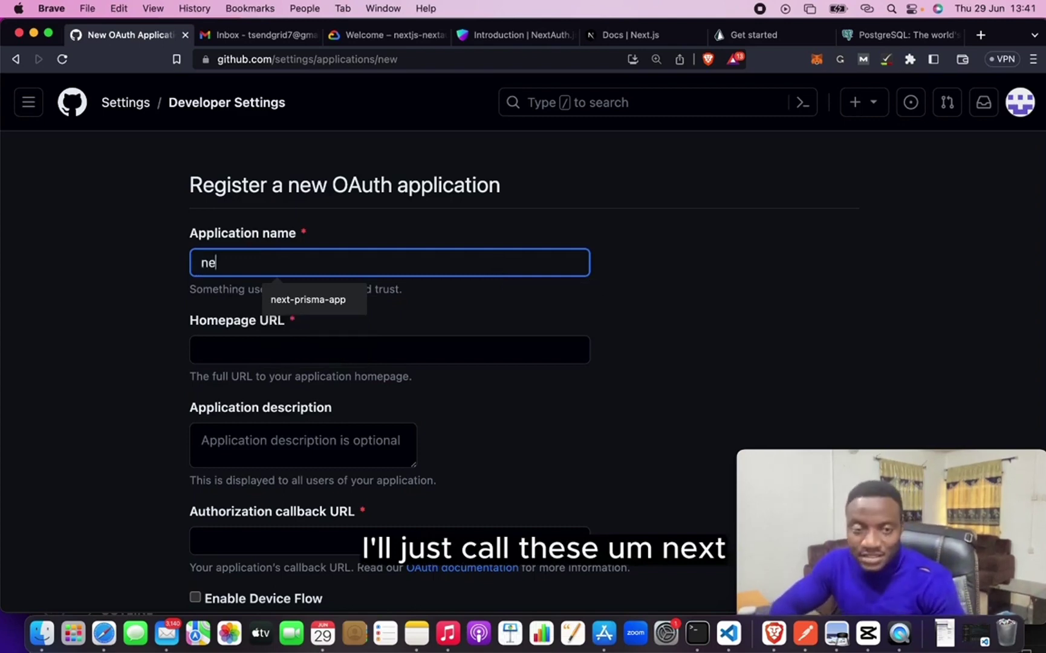
type("xt")
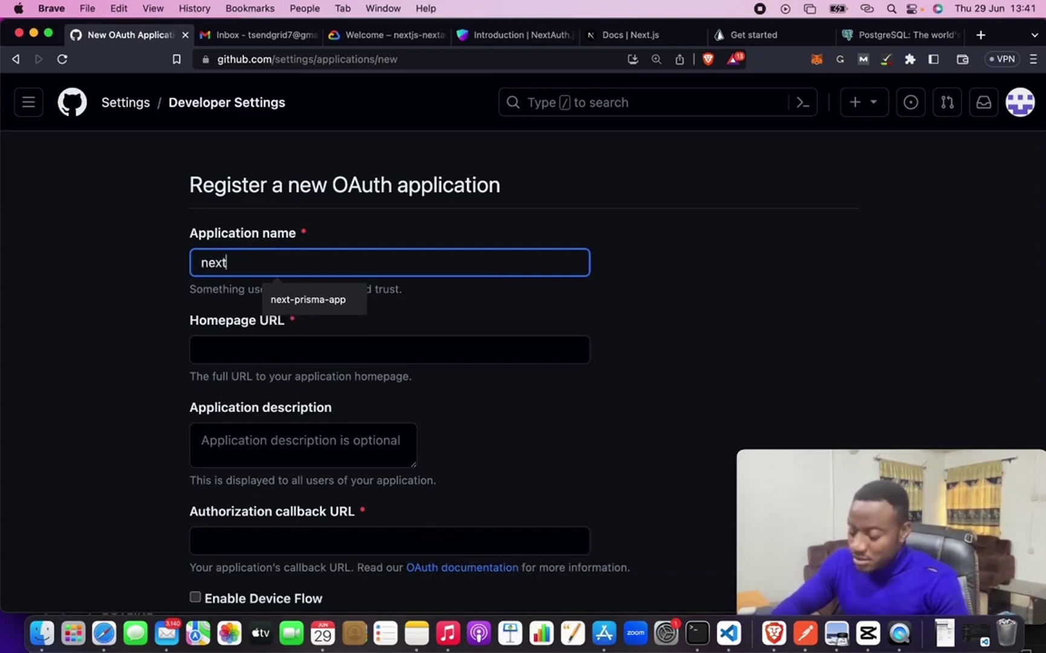
type("_auth")
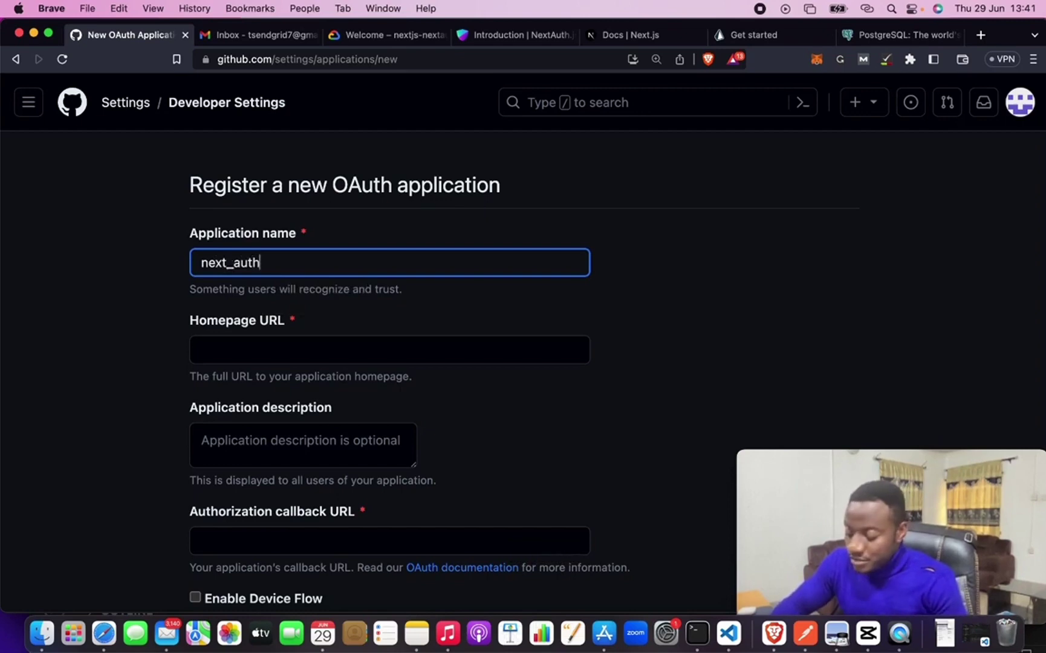
type("_tut")
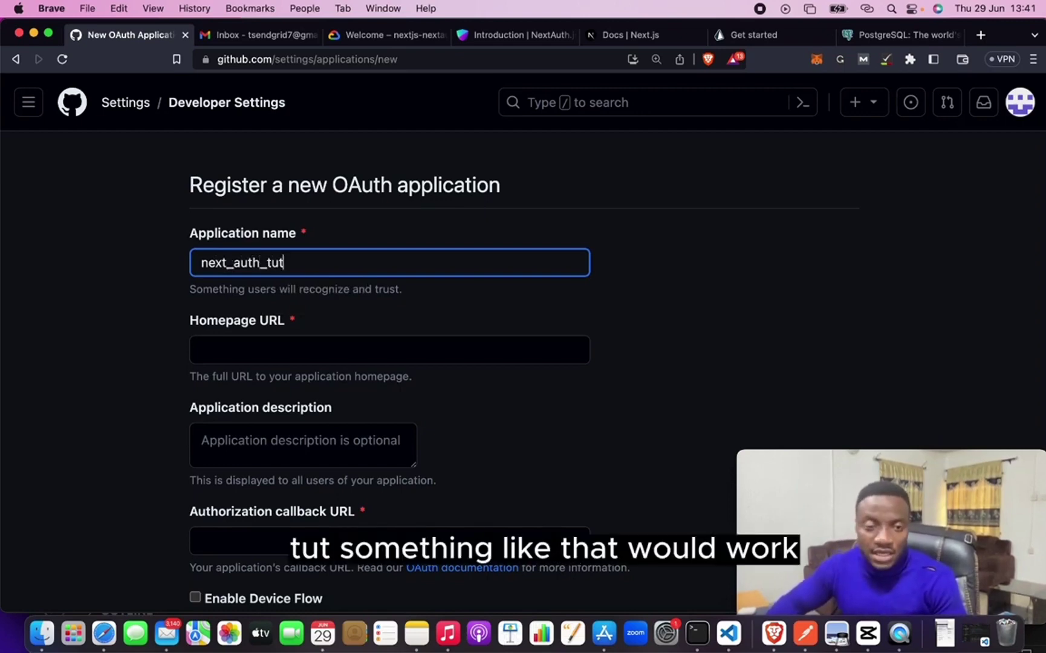
key("super+a")
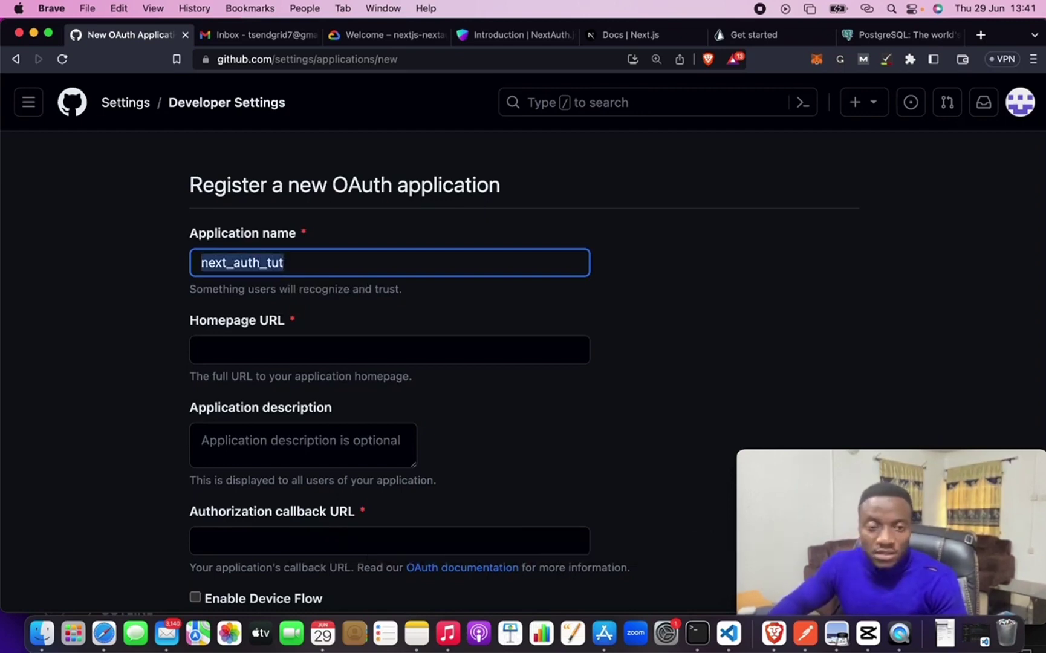
left_click(477, 354)
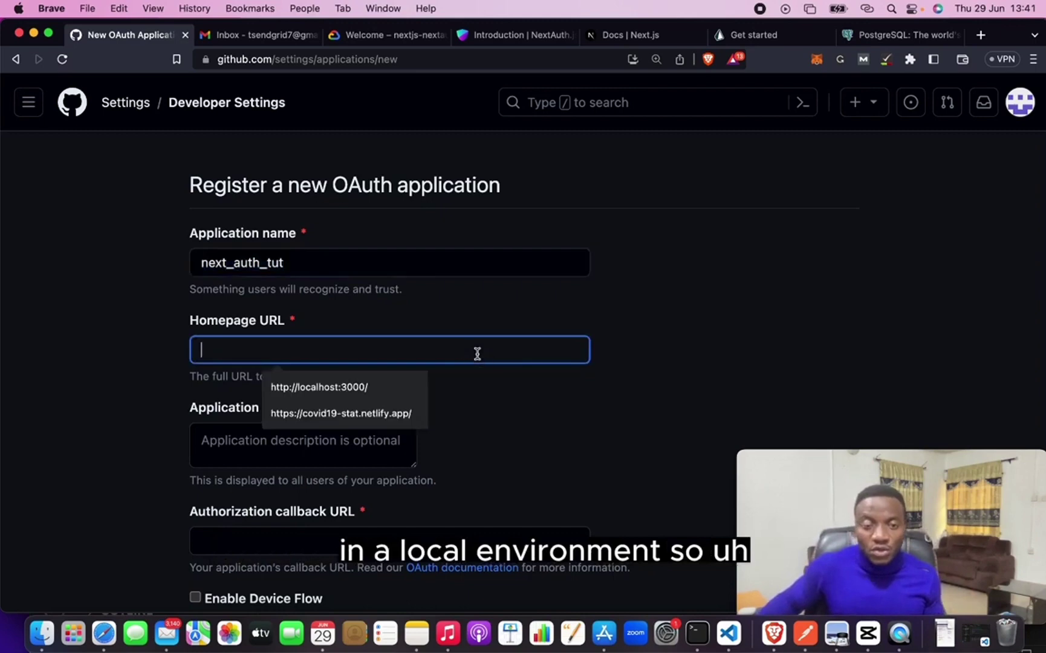
left_click(404, 387)
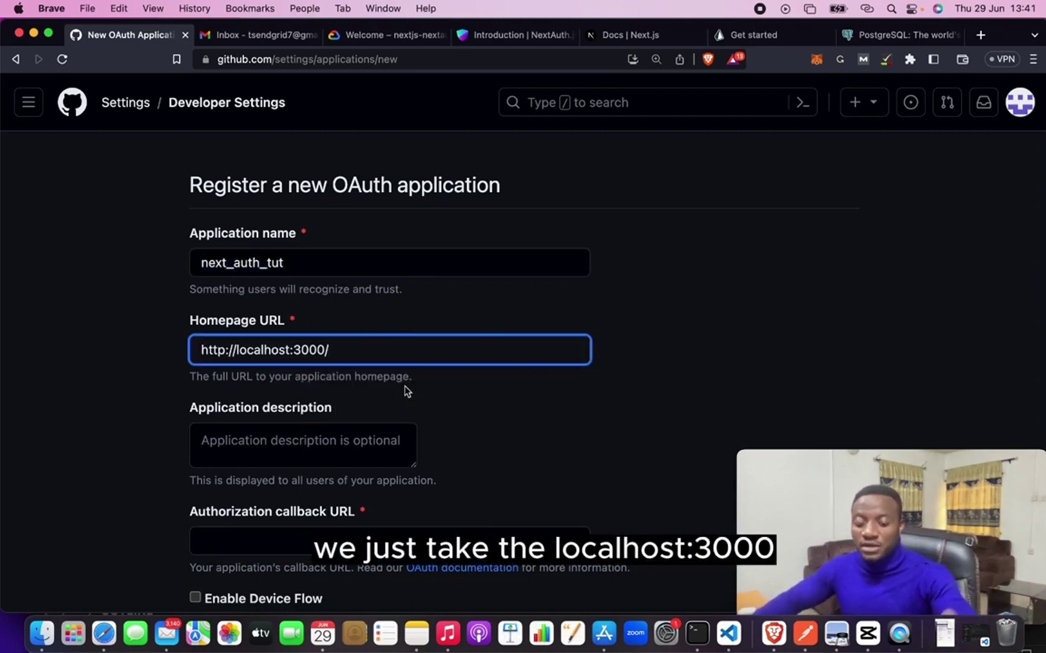
scroll(466, 448, "down", 4)
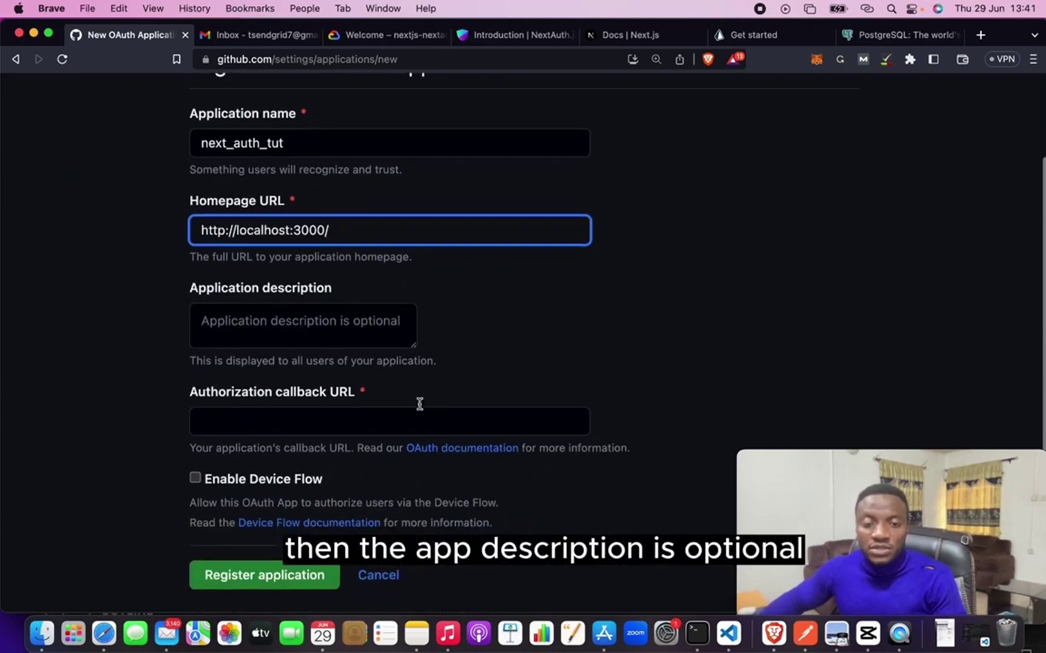
left_click(464, 426)
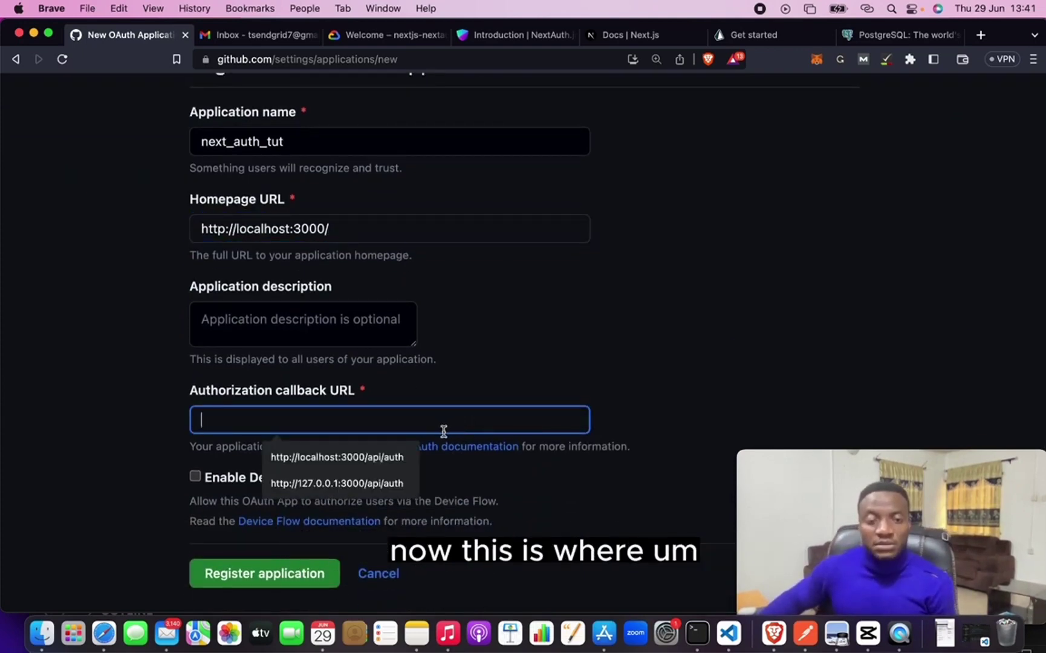
left_click(414, 454)
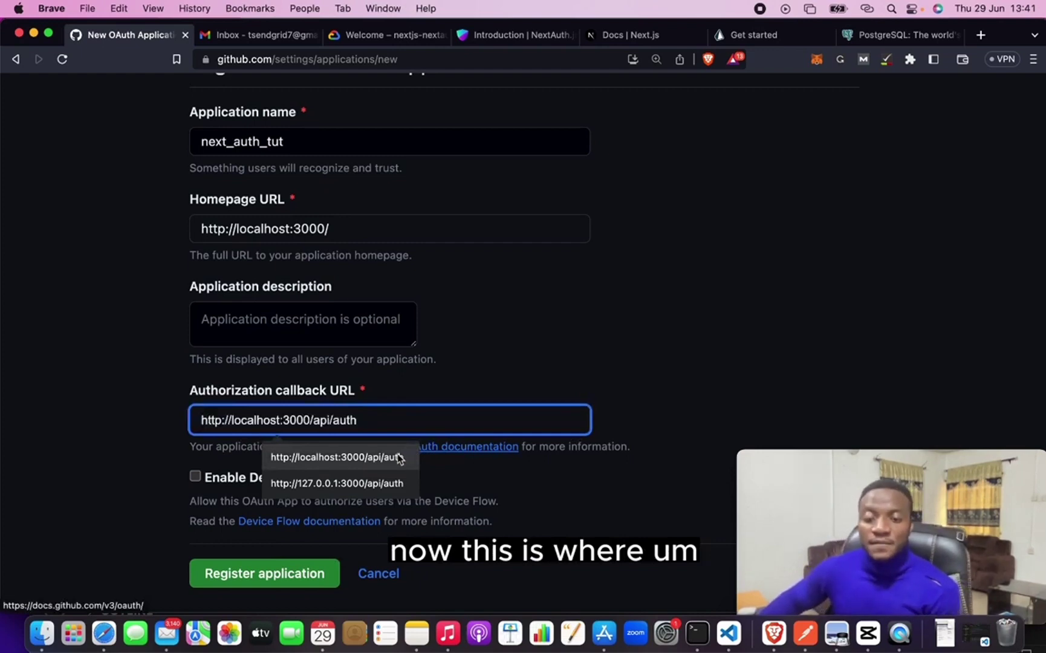
left_click(398, 456)
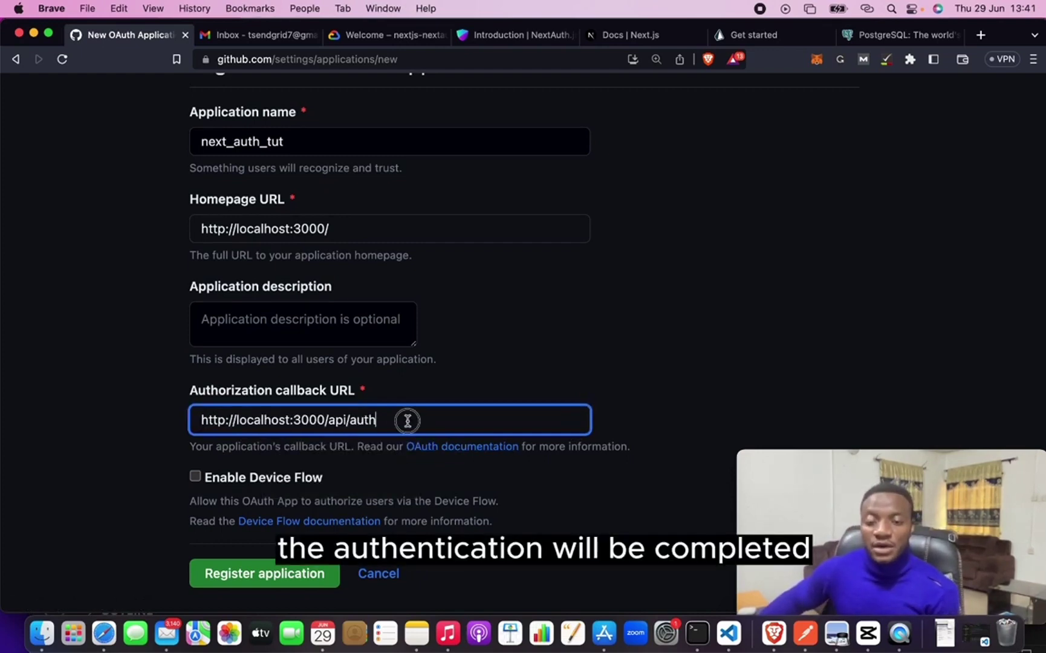
left_click_drag(408, 420, 194, 411)
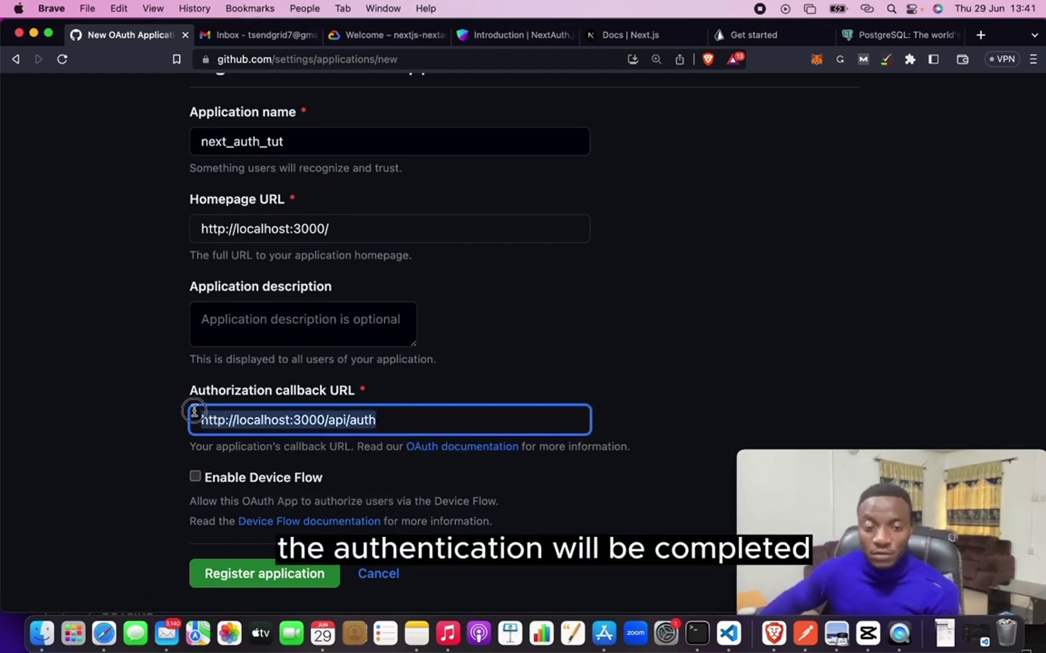
left_click(392, 417)
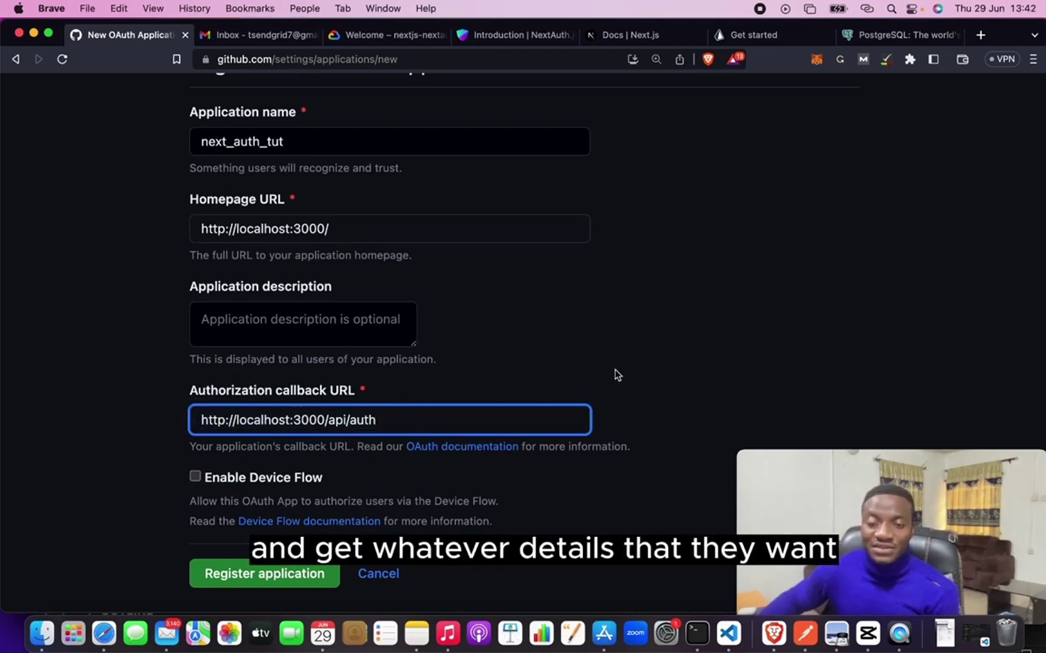
- Register the OAuth application with the details filled in
scroll(614, 373, "up", 2)
scroll(614, 373, "down", 4)
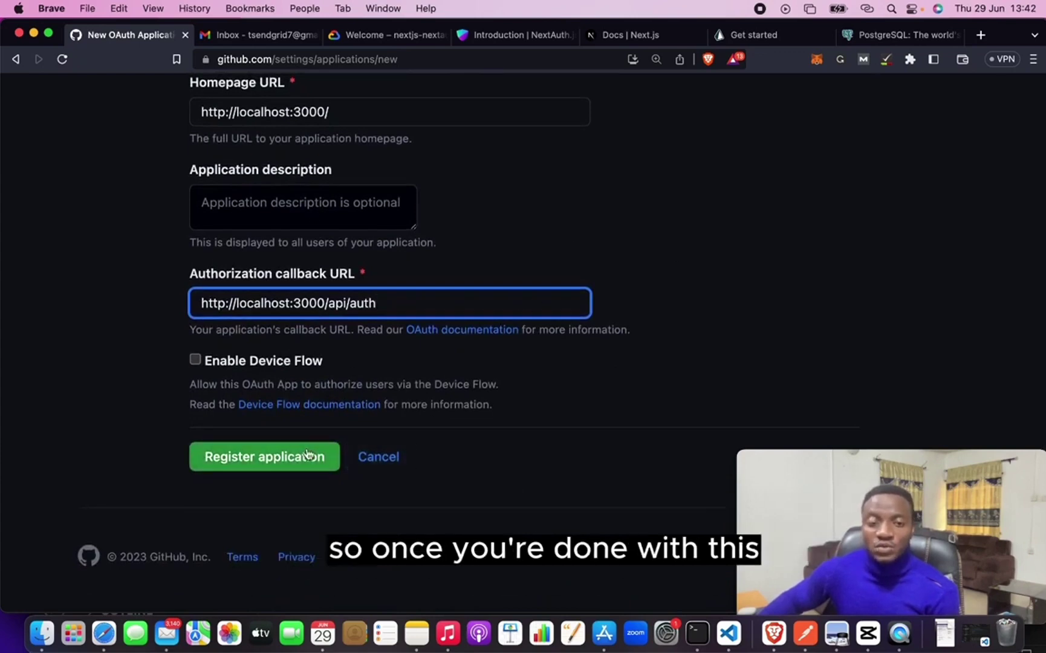
left_click(277, 461)
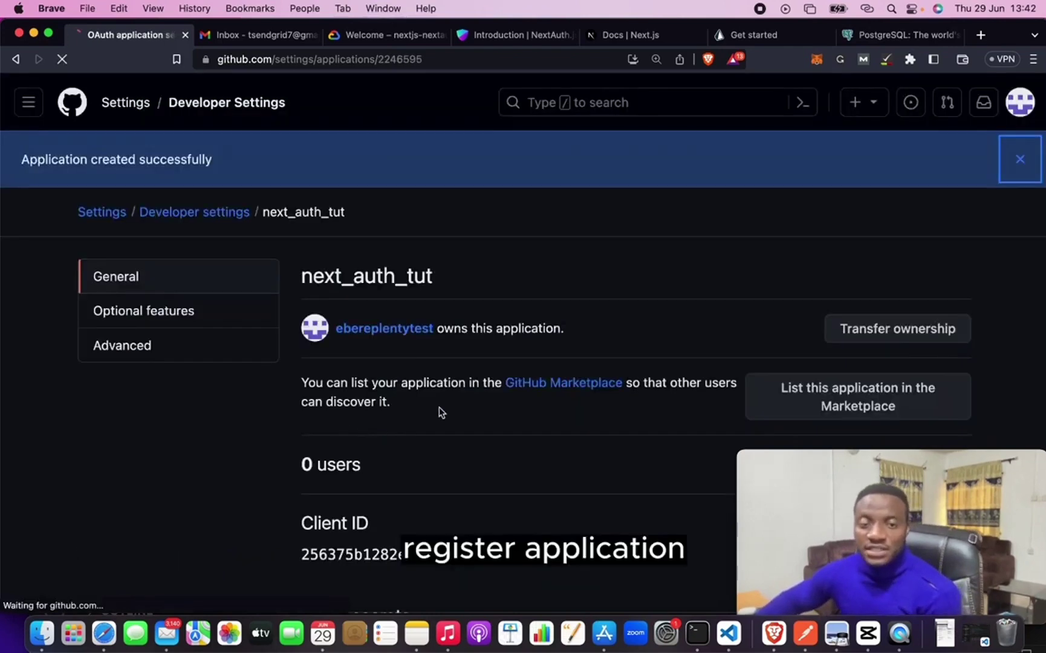
- Generate a new client secret for the next_auth_tut application
scroll(616, 458, "down", 4)
scroll(616, 463, "down", 3)
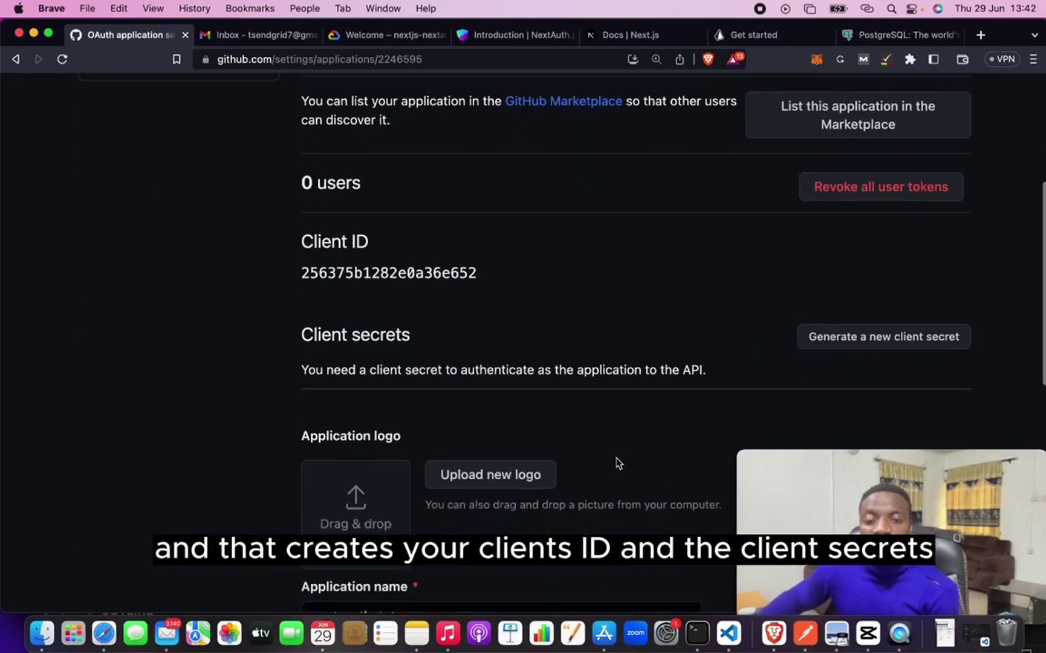
left_click(392, 216)
left_click_drag(392, 217, 285, 209)
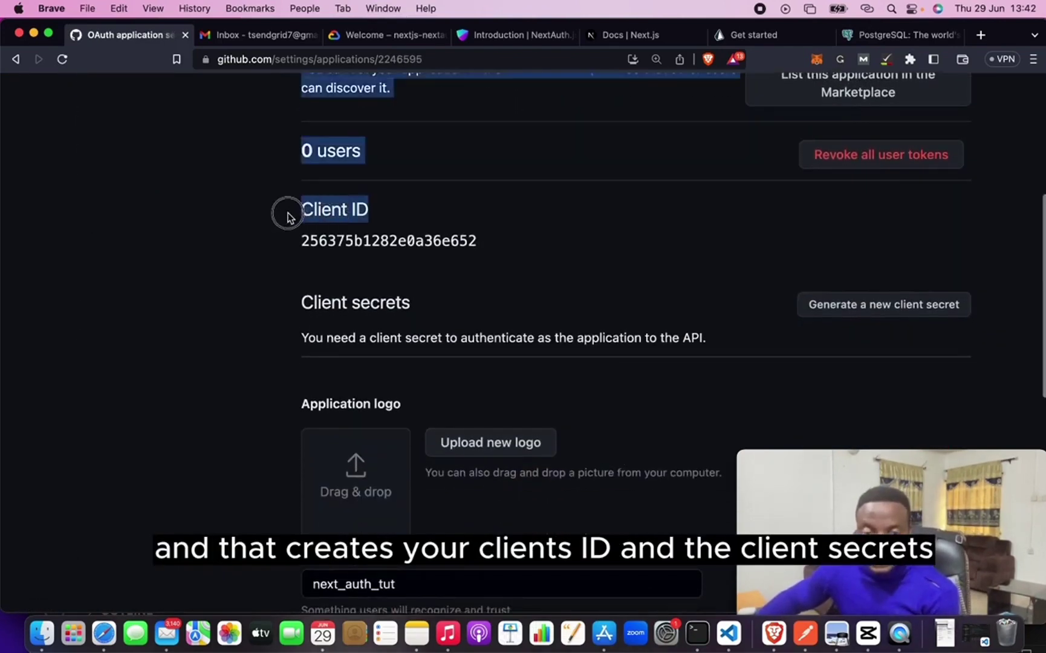
left_click(423, 305)
double_click(375, 307)
left_click_drag(375, 306, 313, 305)
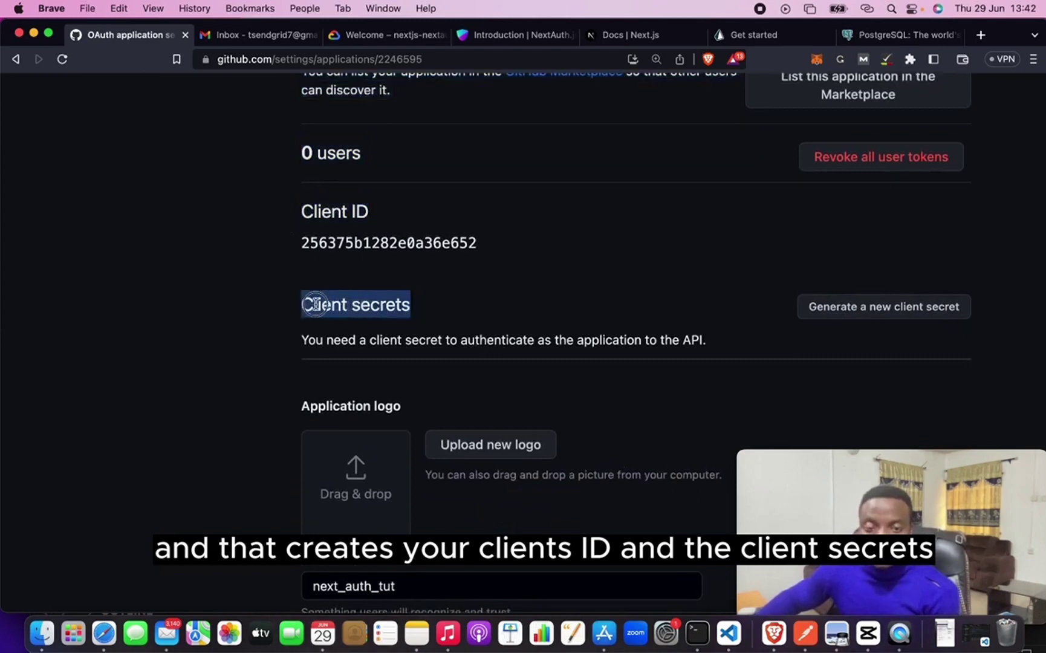
left_click(837, 310)
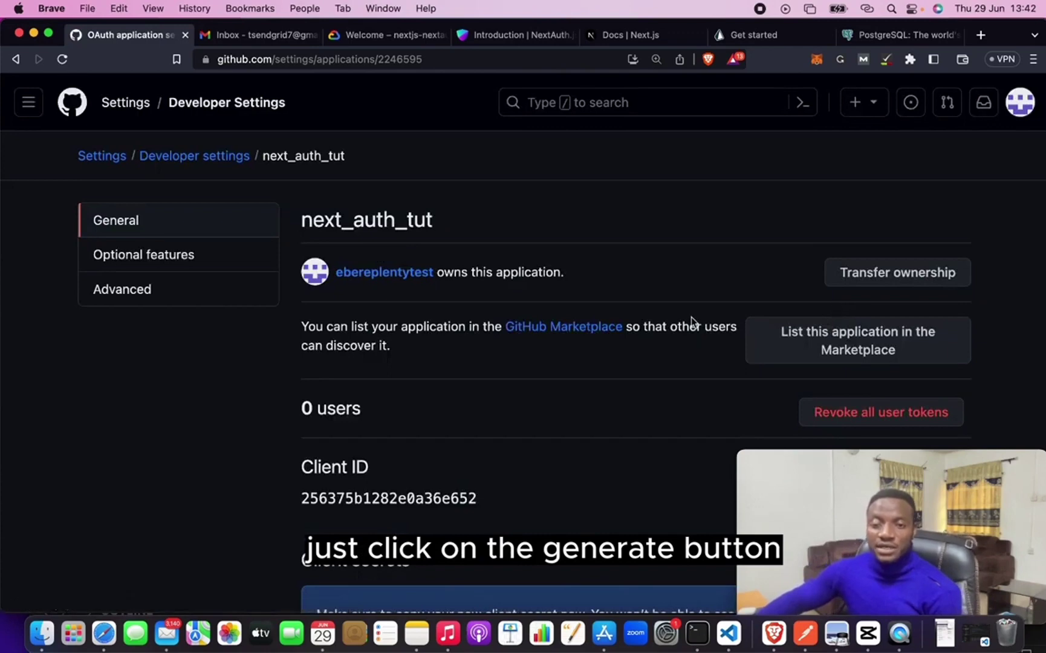
- Examine the generated client secret and the application's client ID
scroll(691, 322, "down", 6)
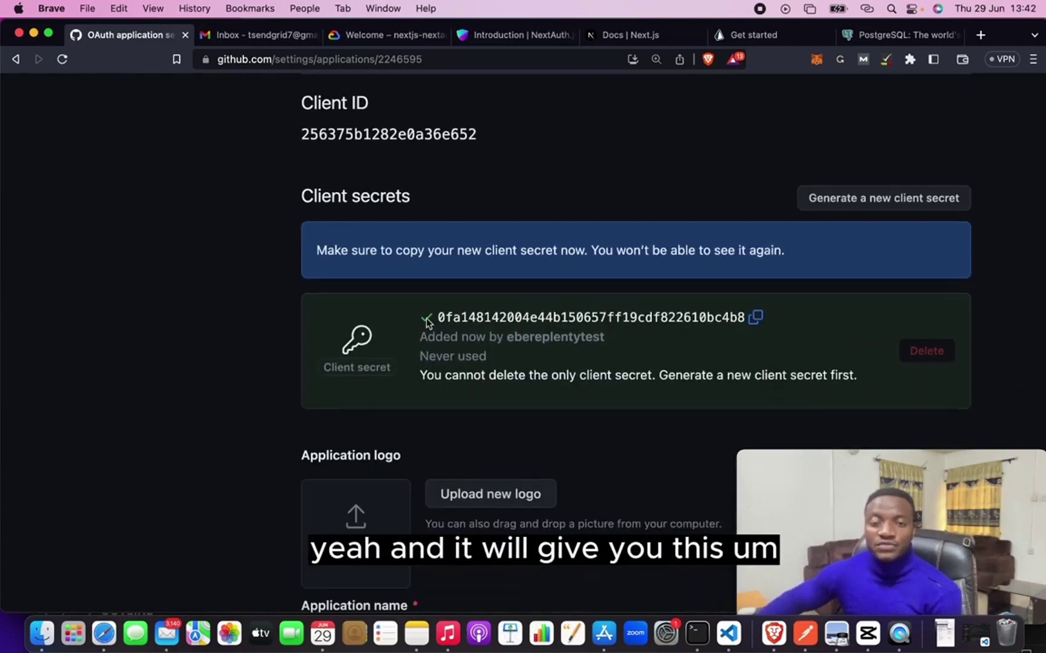
left_click_drag(435, 317, 731, 320)
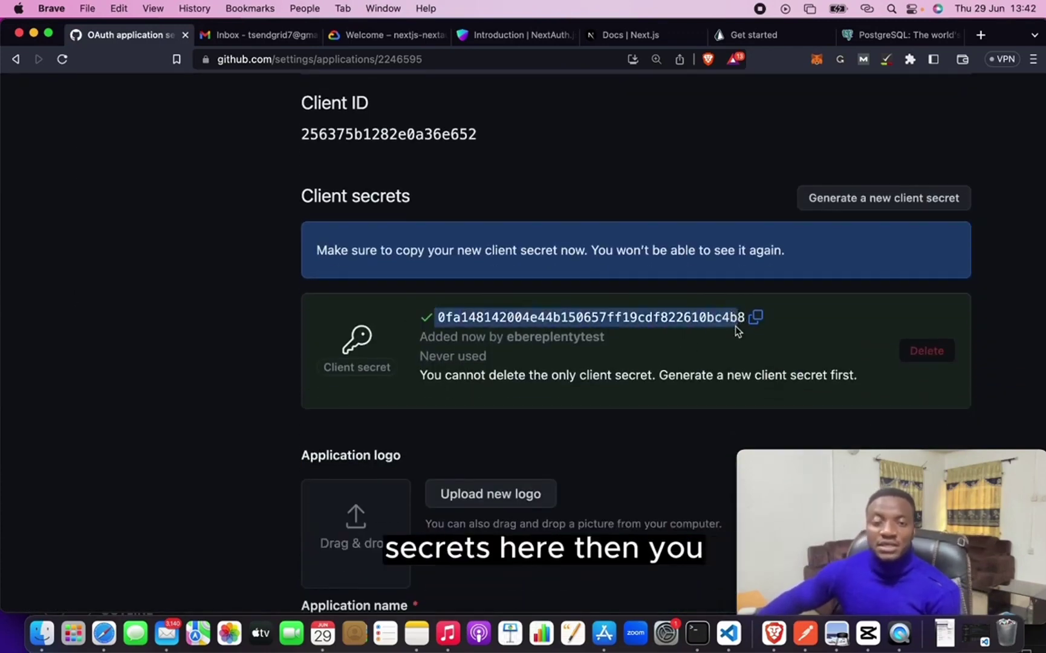
scroll(731, 331, "up", 3)
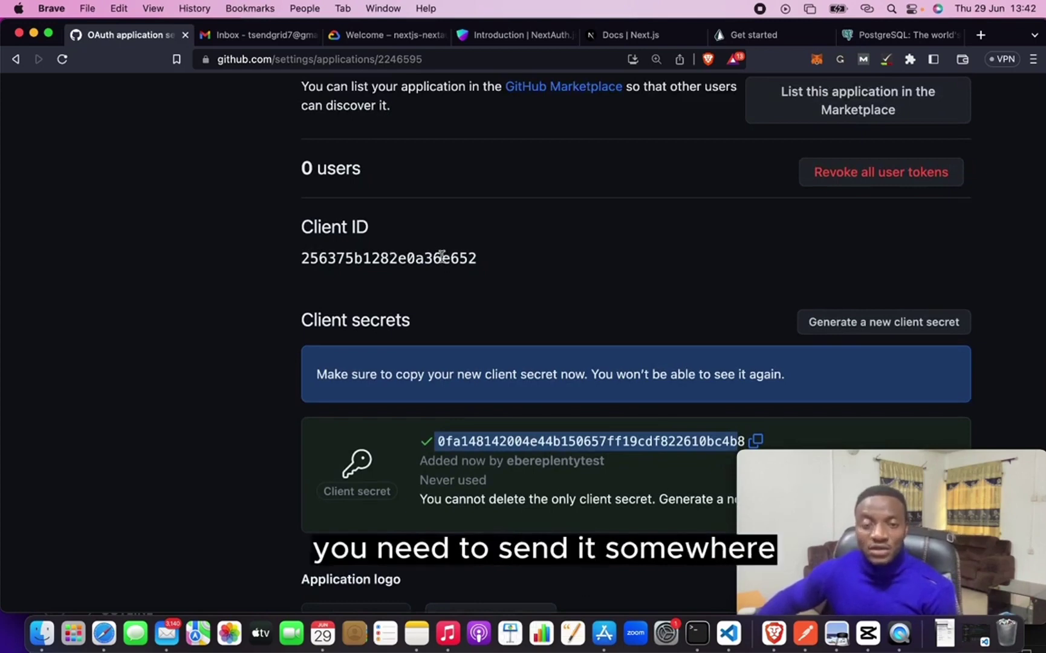
- Switch to the NextAuth.js documentation and open the GitHub page among the providers
left_click(507, 35)
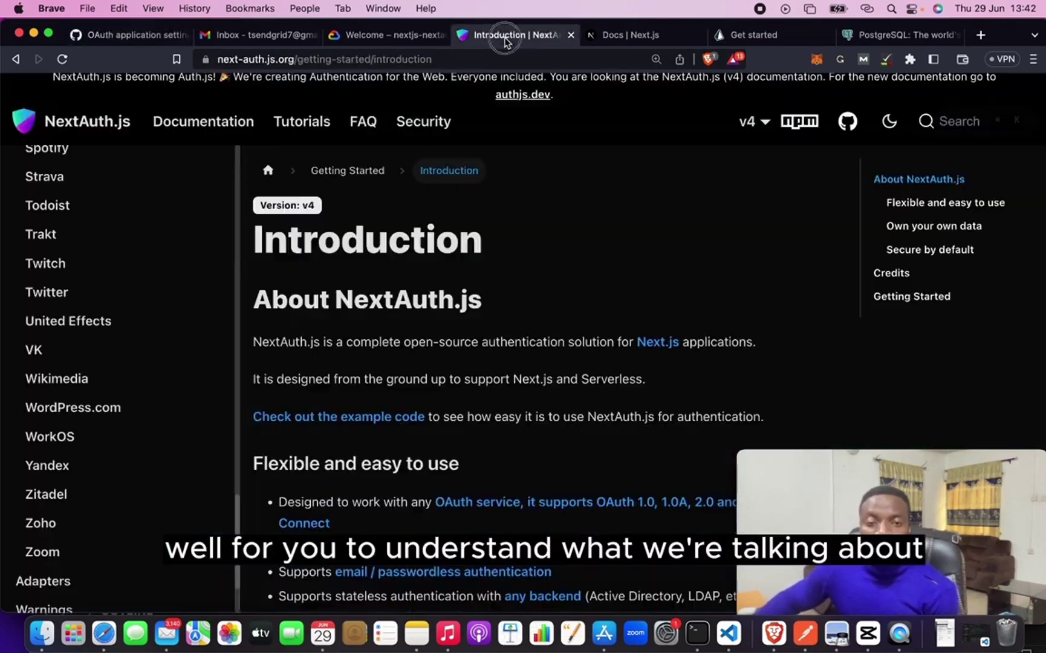
scroll(136, 293, "up", 15)
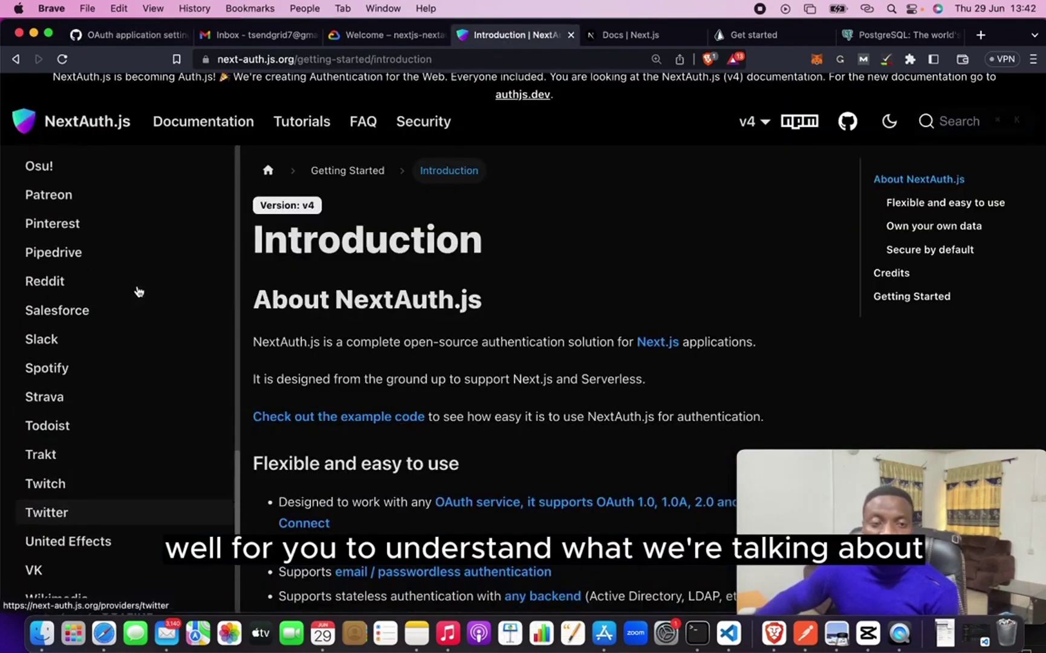
scroll(136, 292, "up", 10)
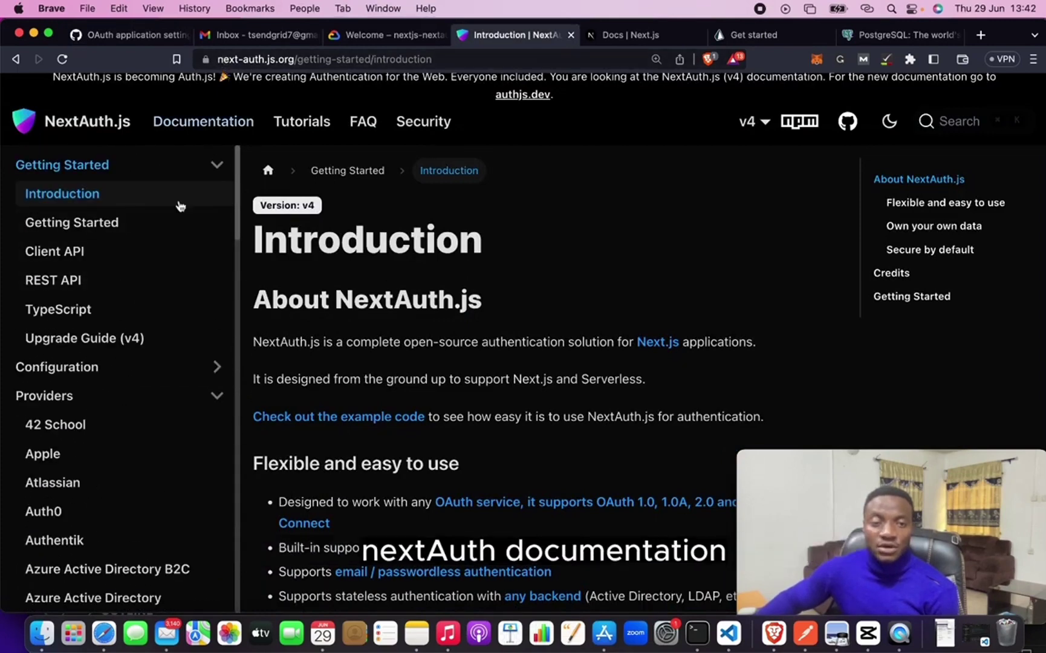
scroll(117, 290, "down", 2)
scroll(117, 296, "down", 9)
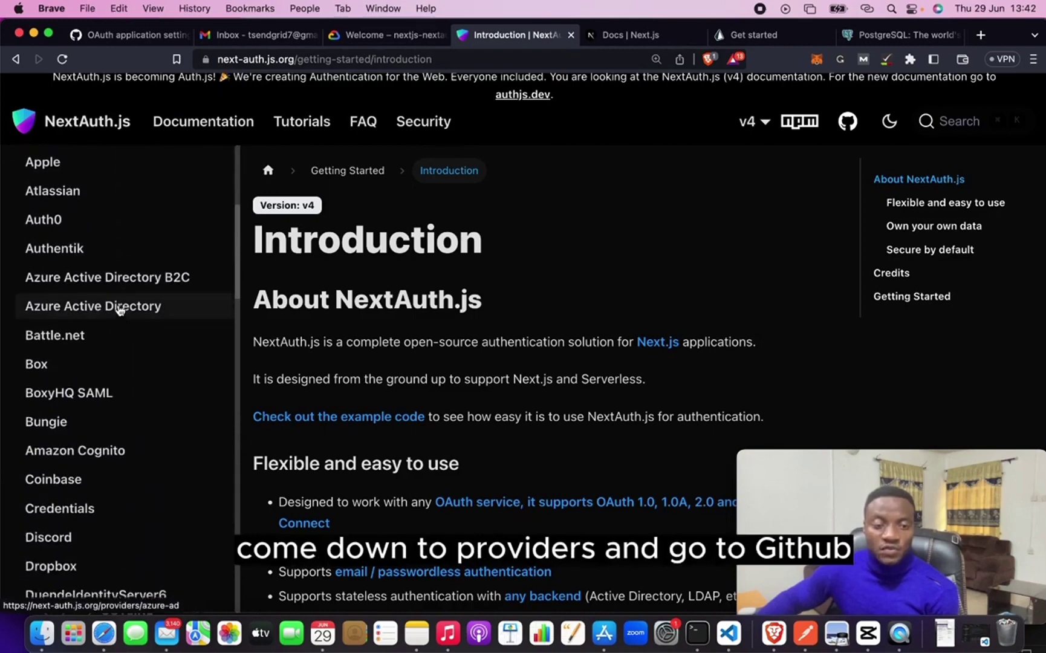
scroll(117, 330, "down", 5)
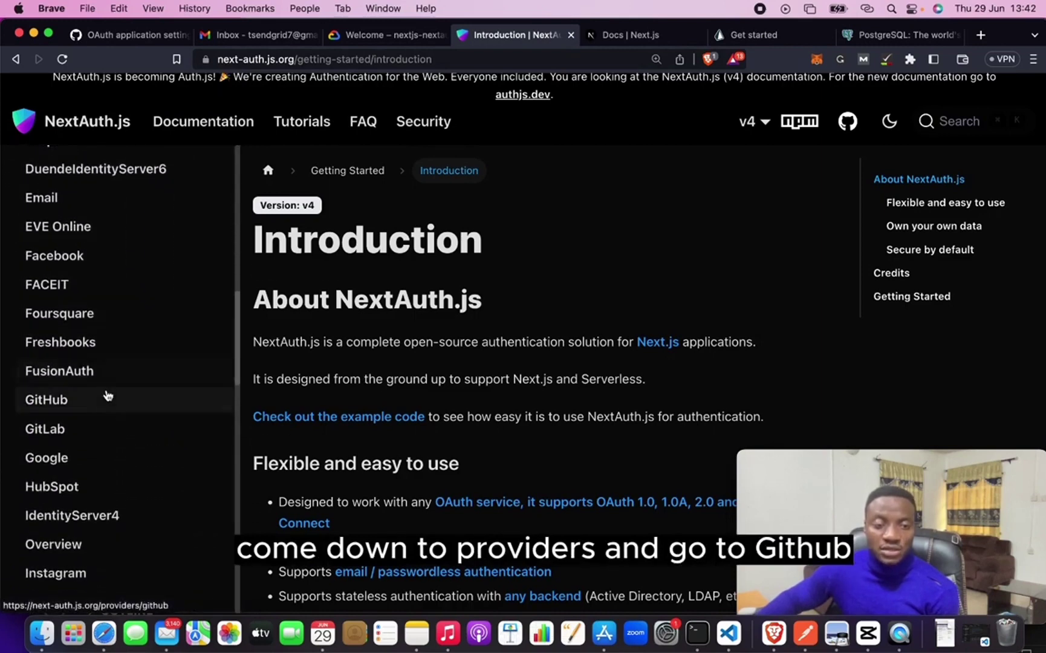
left_click(100, 413)
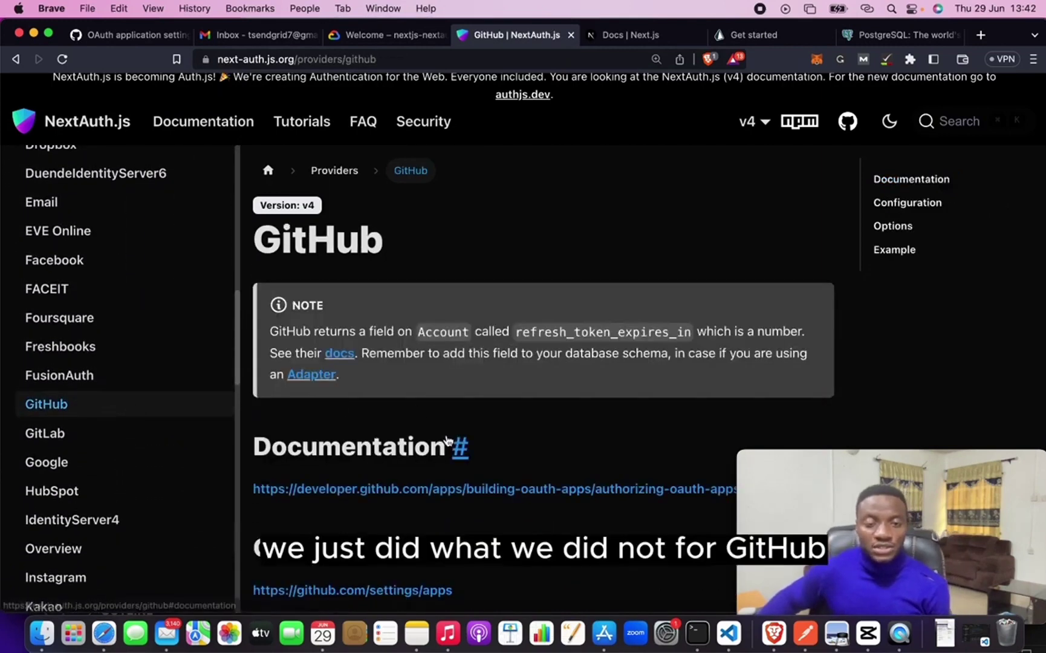
- Examine the GitHub provider example, checking which environment variables its clientId and clientSecret options use
scroll(450, 442, "down", 3)
scroll(448, 440, "down", 7)
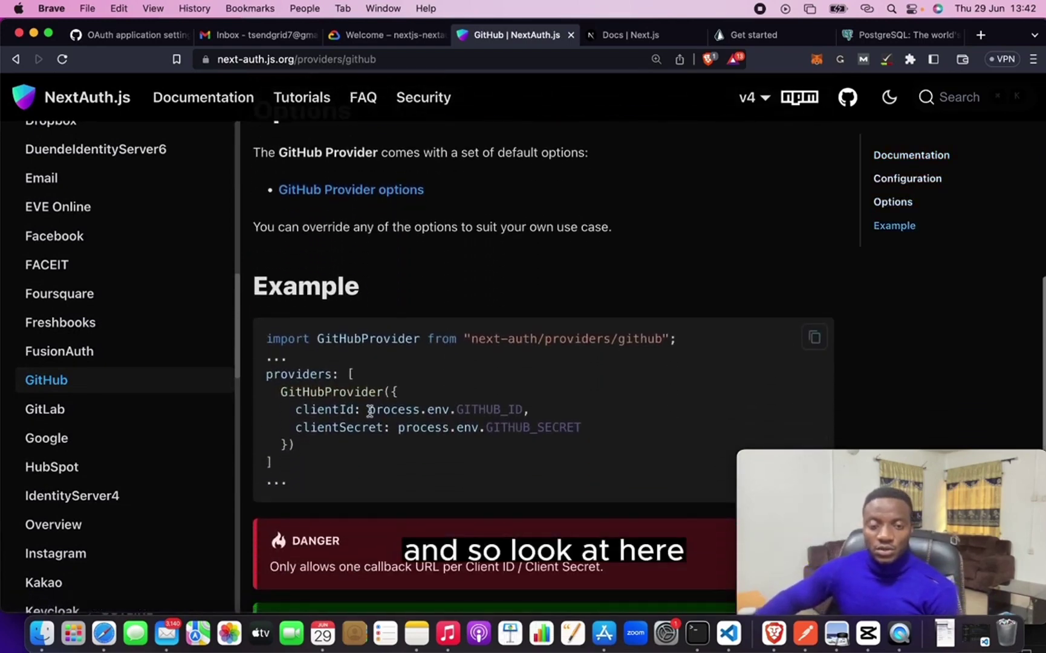
double_click(317, 412)
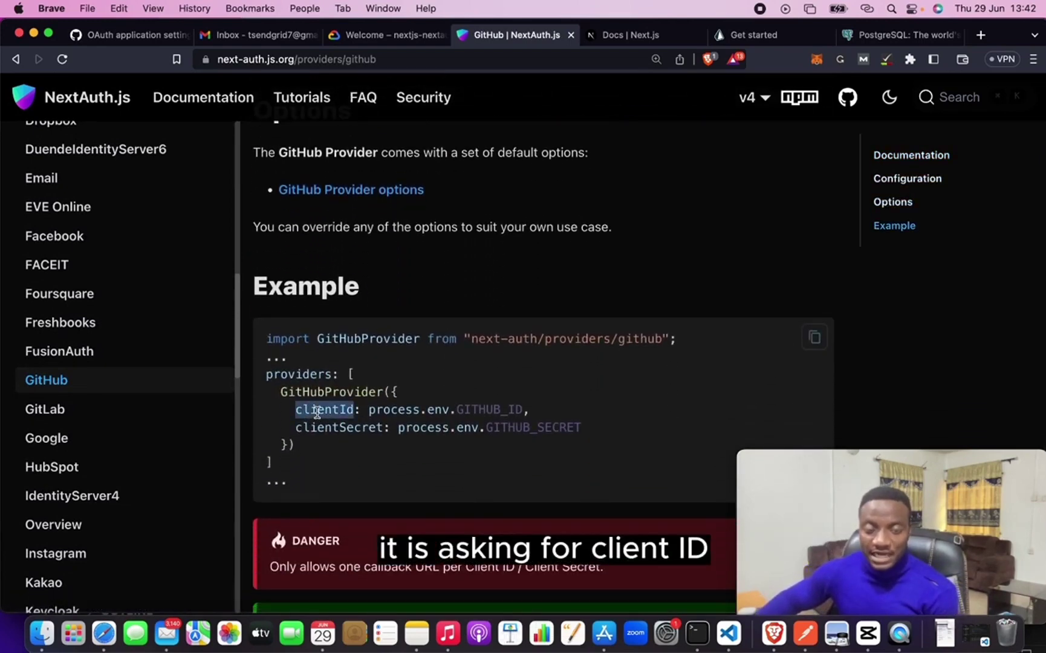
double_click(463, 409)
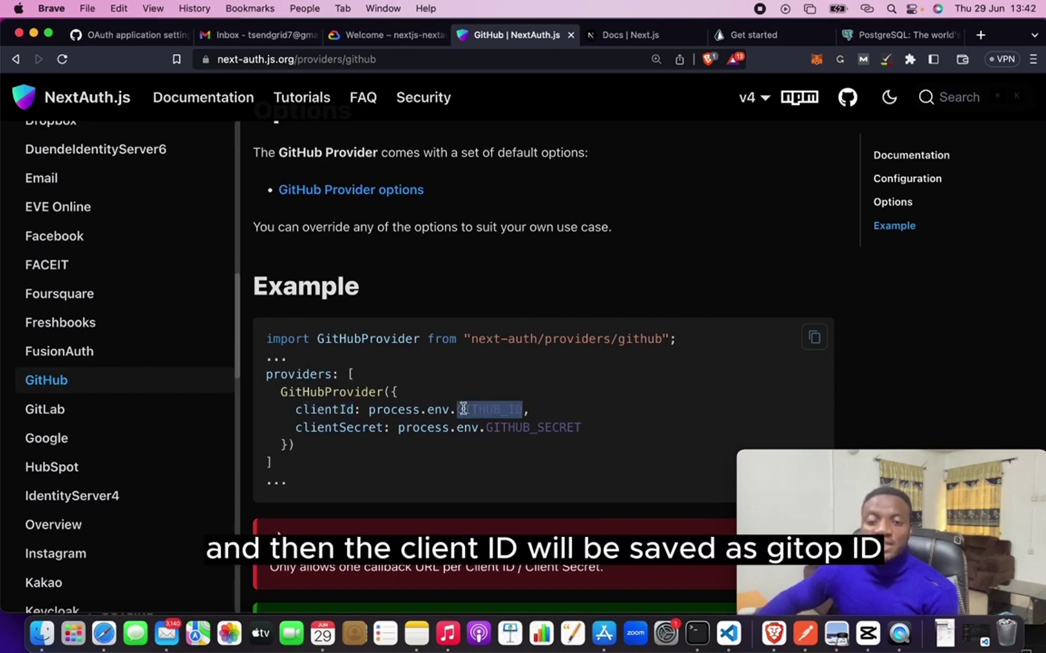
double_click(355, 427)
double_click(515, 427)
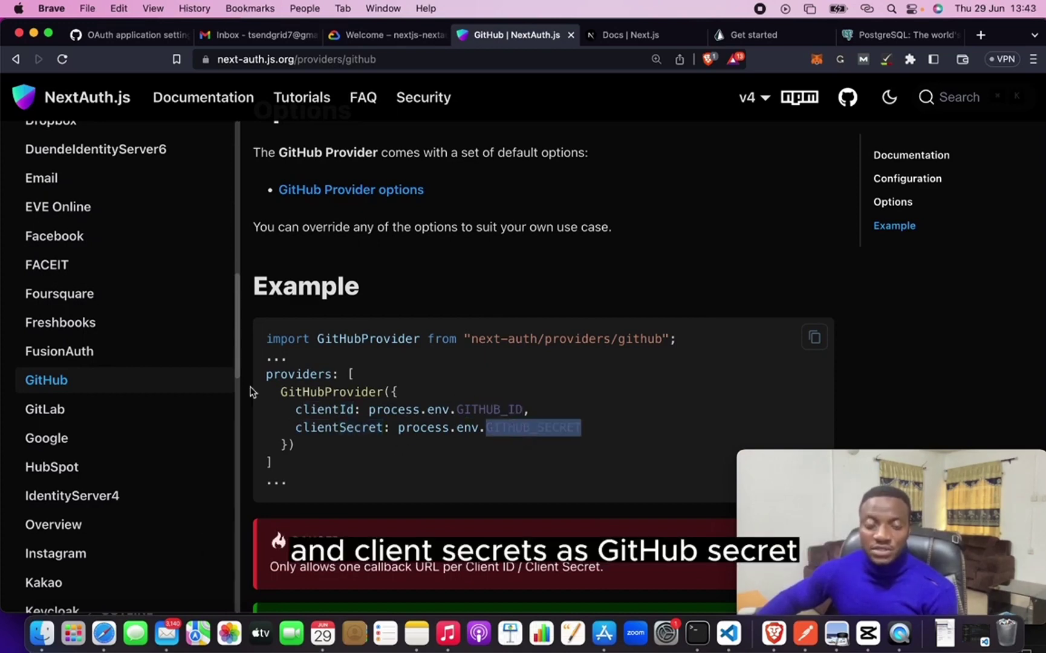
- Open the Google provider documentation and examine the clientId and clientSecret options in its example code
left_click(81, 446)
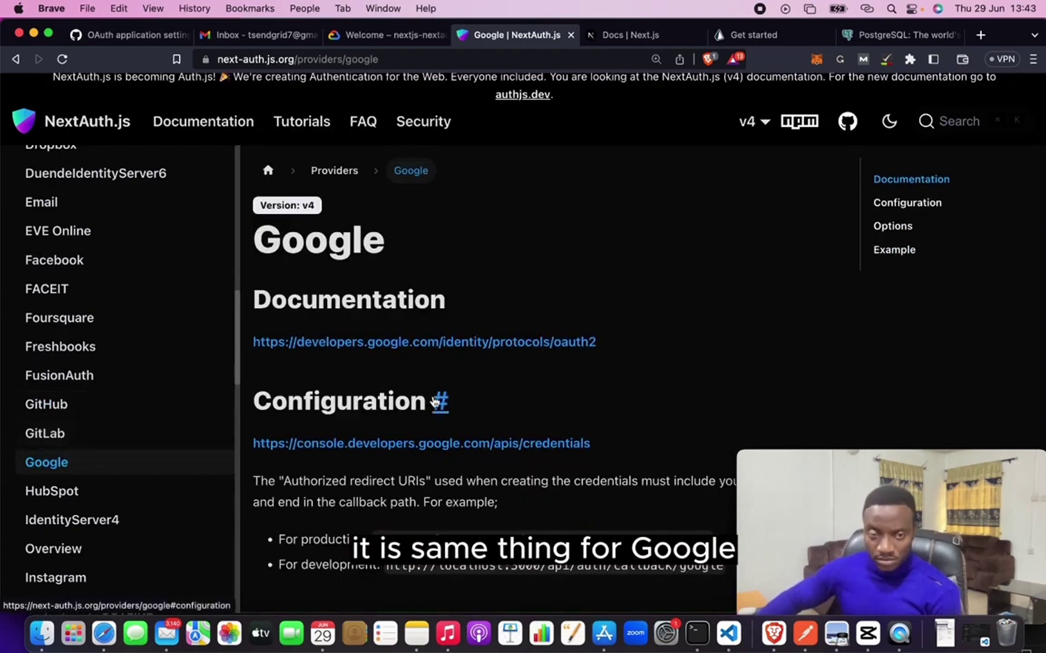
scroll(435, 400, "down", 5)
scroll(435, 399, "down", 2)
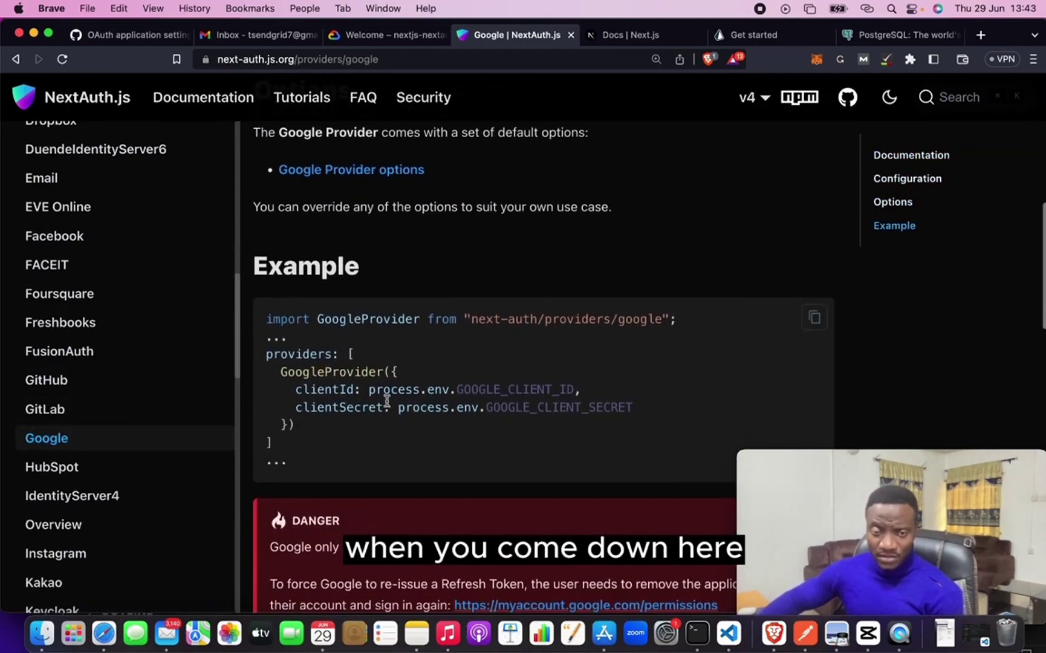
double_click(296, 390)
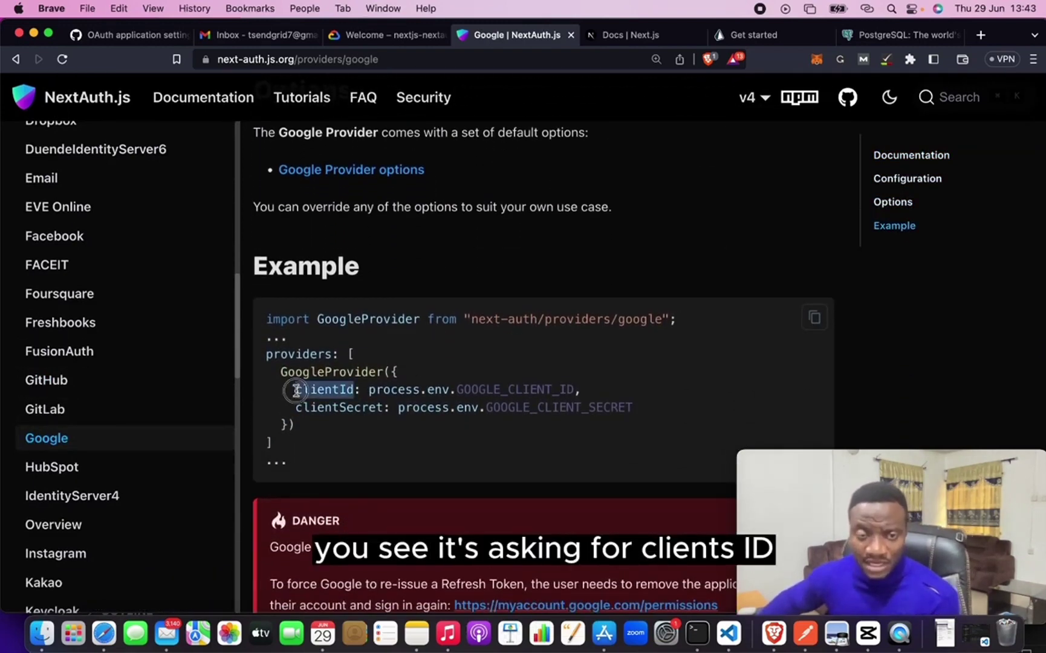
triple_click(517, 390)
left_click(518, 390)
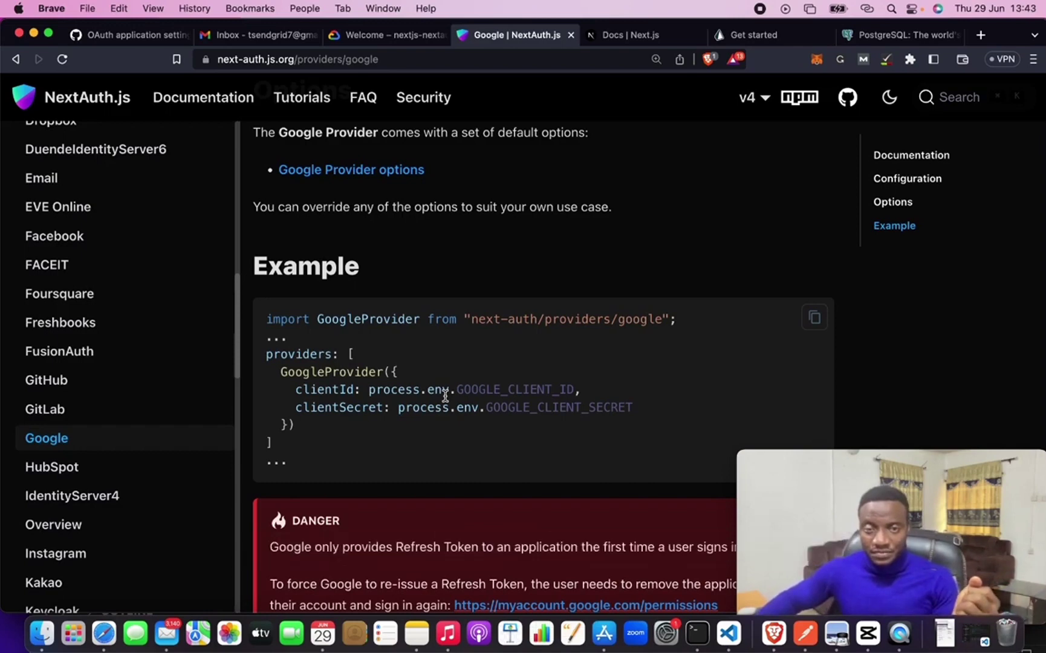
- Return to the GitHub OAuth application settings and review the next_auth_tut client ID and client secrets sections
left_click(136, 36)
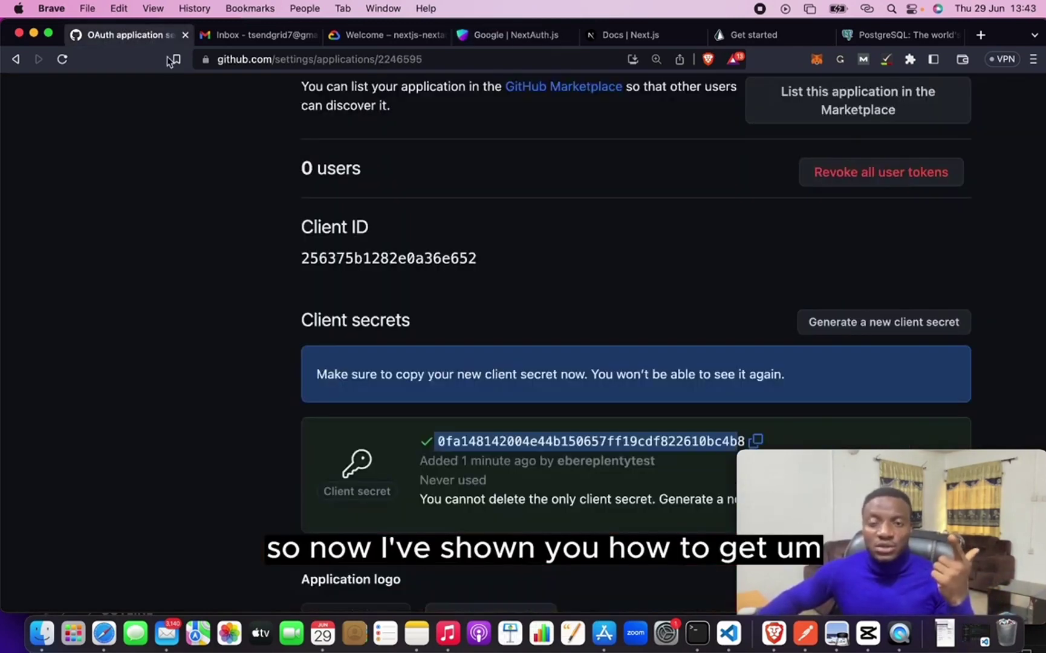
scroll(370, 287, "up", 5)
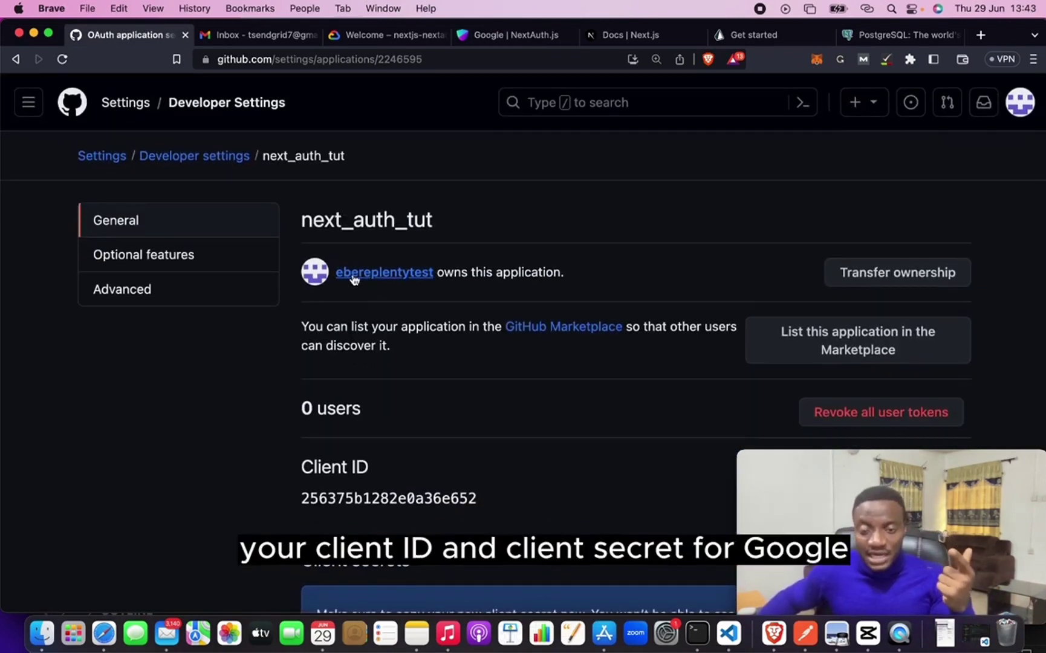
scroll(518, 436, "down", 3)
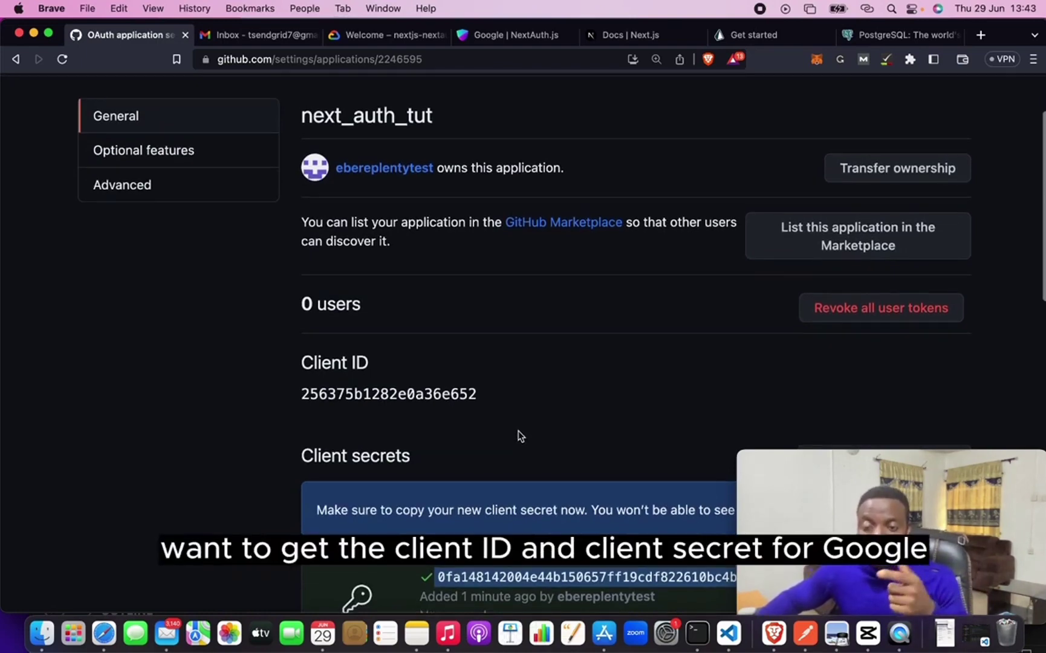
scroll(518, 436, "up", 1)
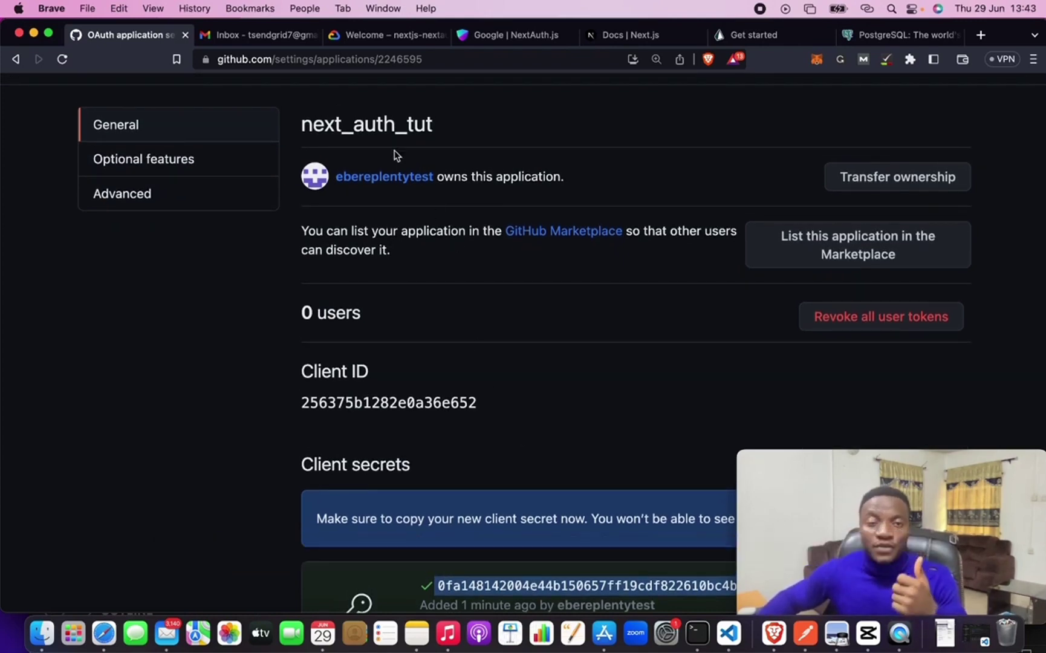
- Switch to the Google Cloud console and check its base address, the signed-in account and the quick access options
left_click(375, 38)
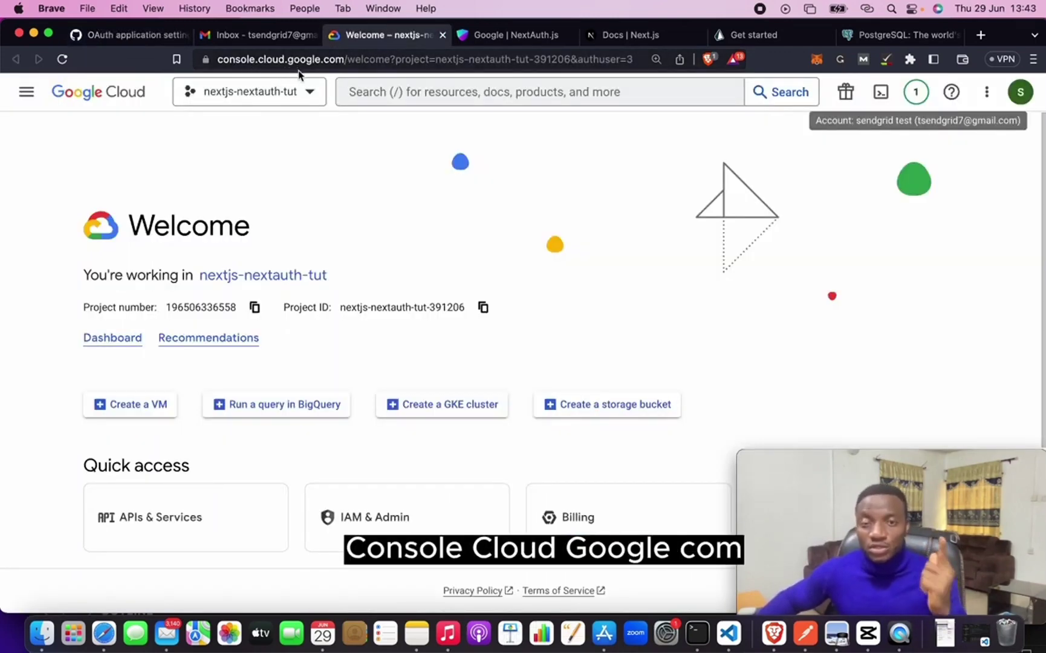
left_click_drag(219, 59, 382, 60)
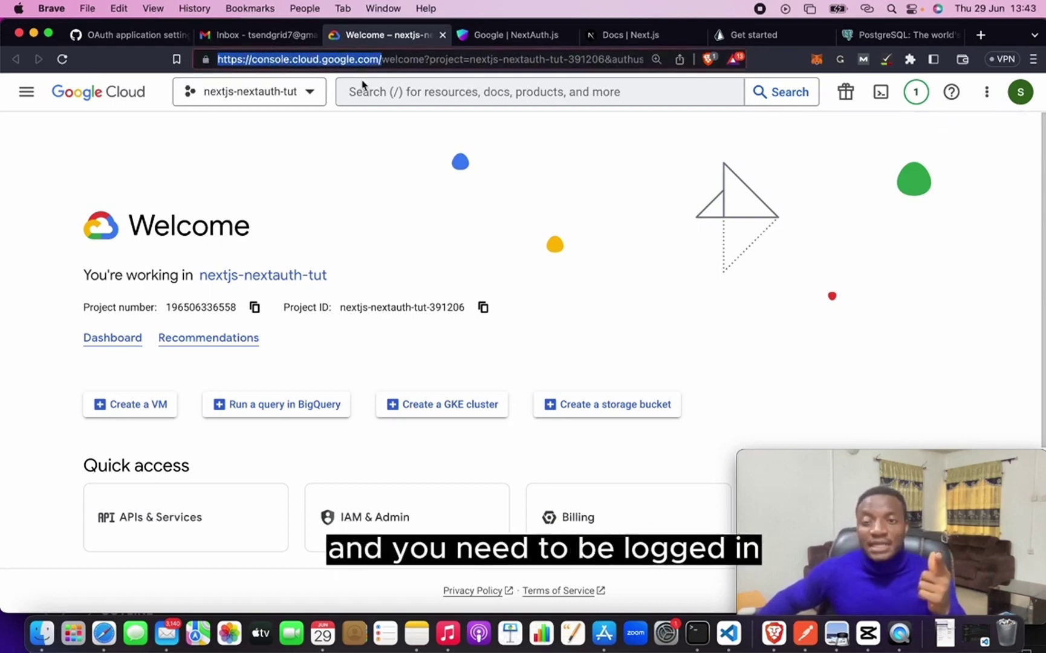
left_click(1020, 92)
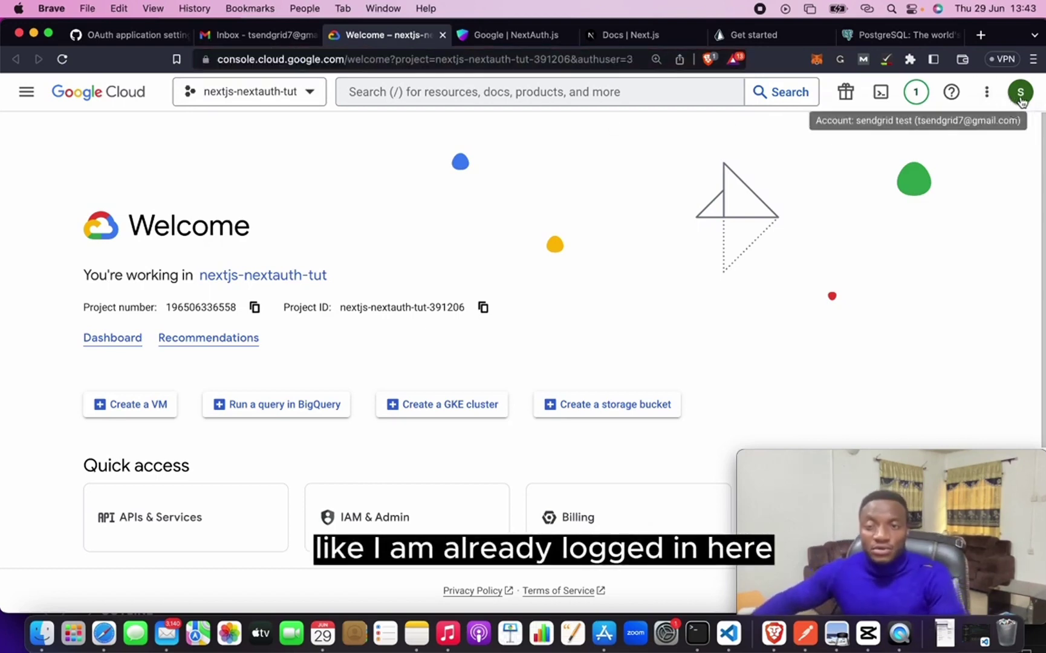
left_click(700, 153)
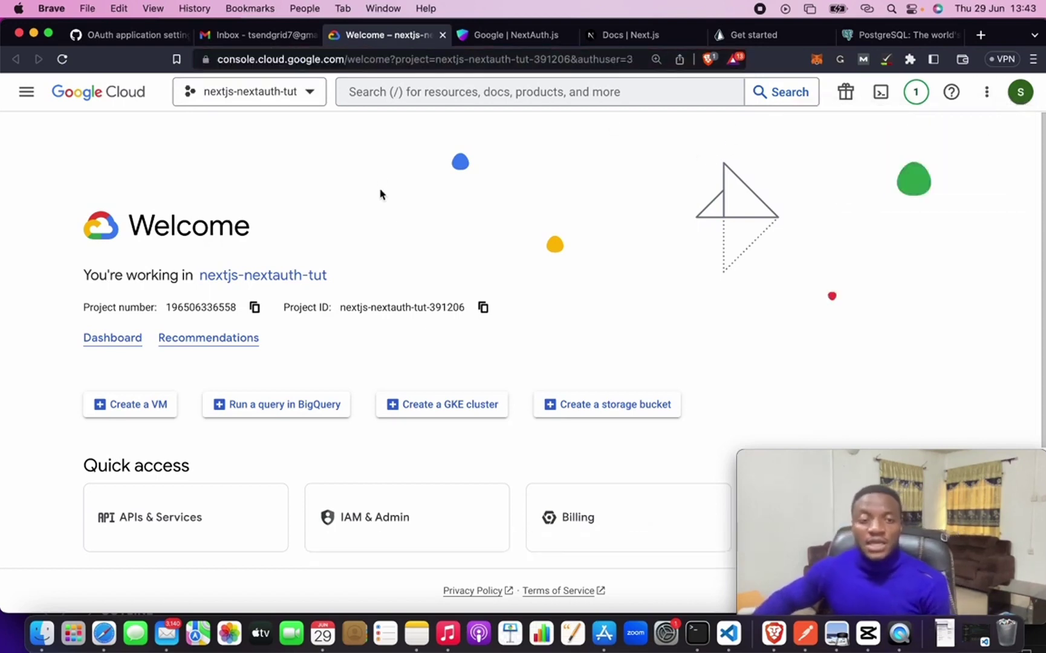
scroll(392, 306, "down", 1)
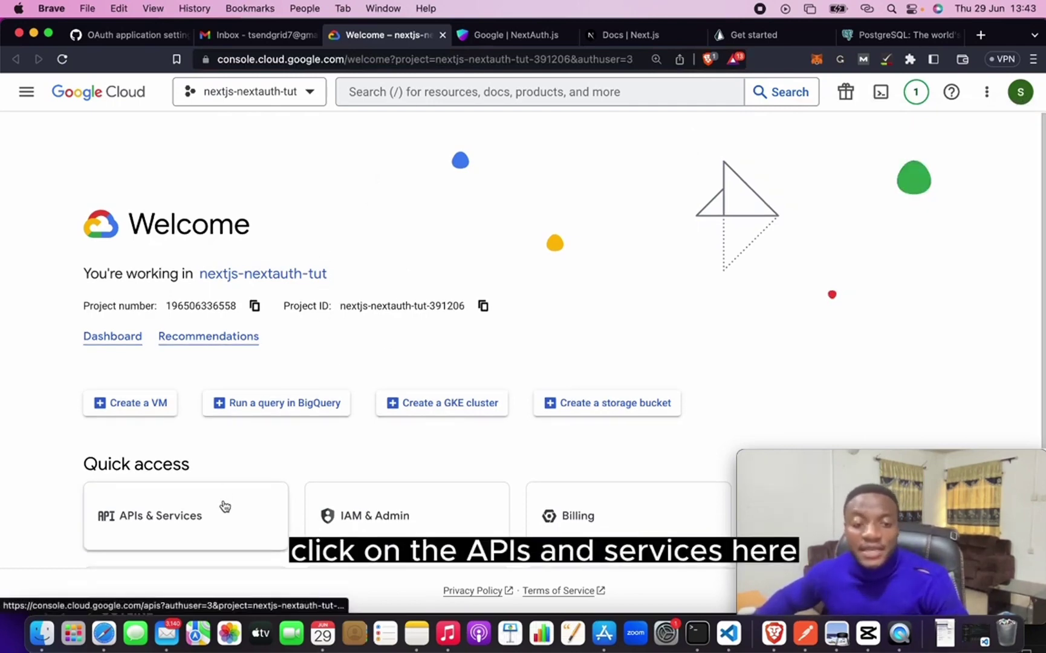
scroll(223, 506, "down", 3)
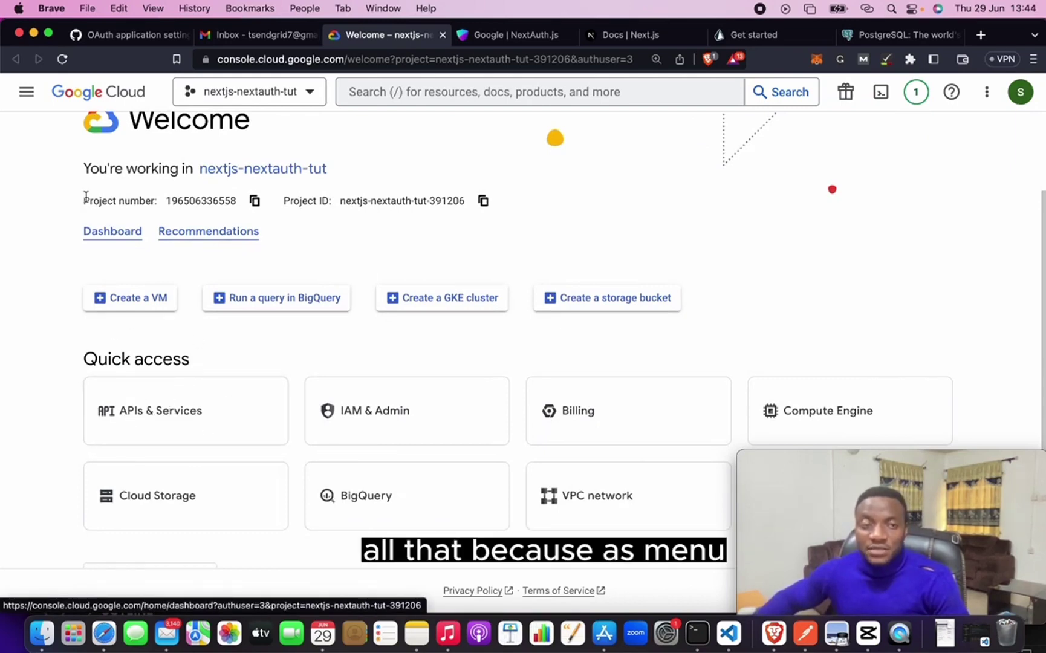
left_click(25, 91)
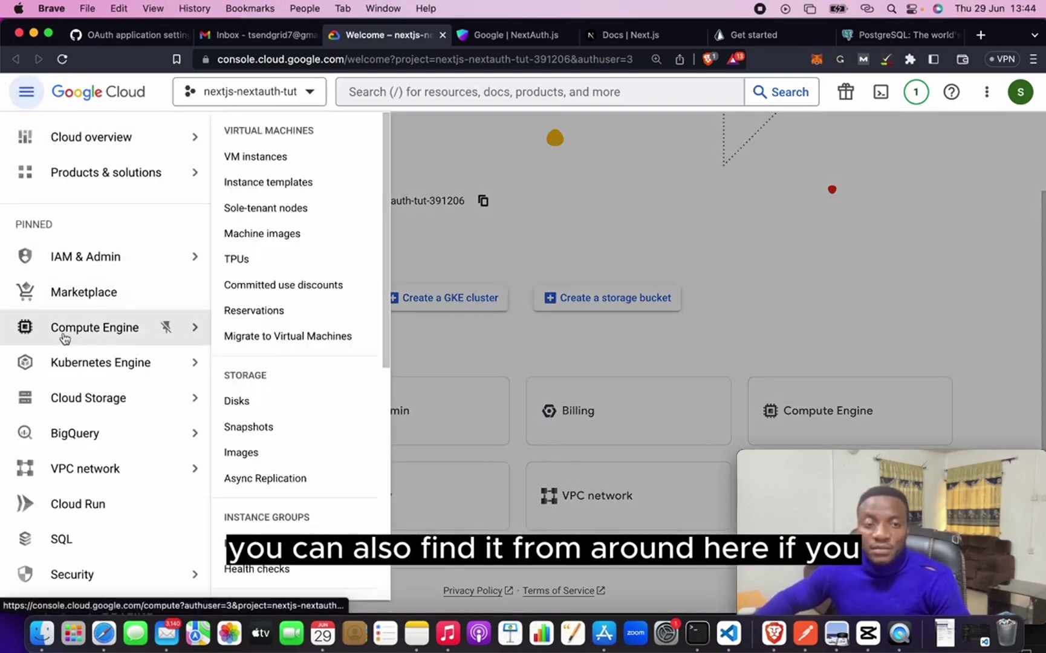
scroll(63, 333, "down", 2)
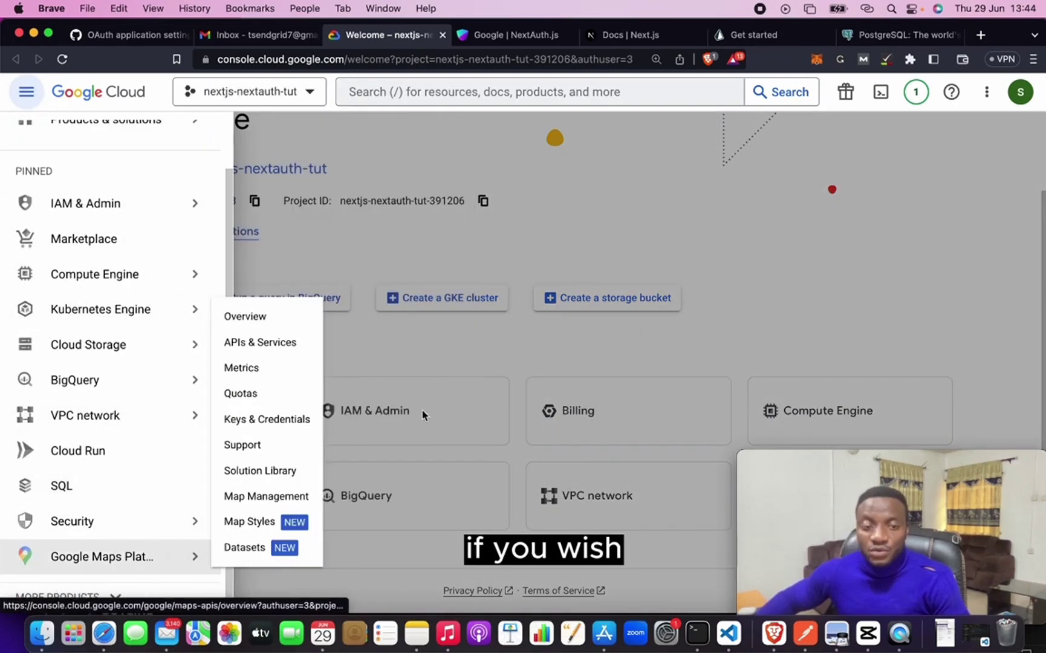
left_click(404, 342)
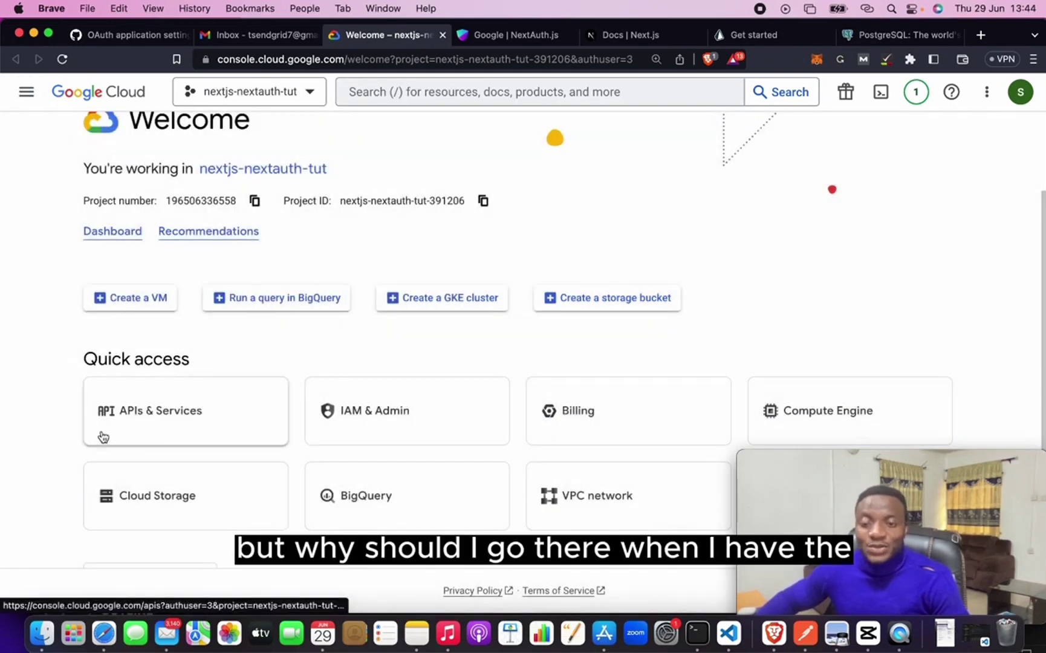
- Open APIs & Services for the nextjs-nextauth-tut project and check the list of existing projects without switching
left_click(148, 417)
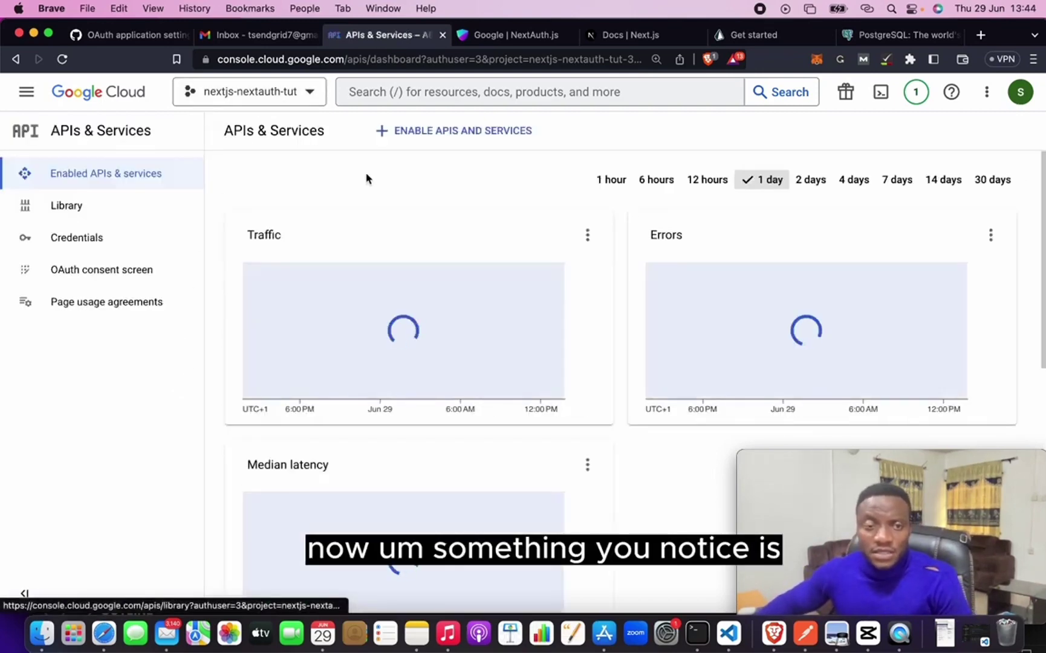
left_click(295, 96)
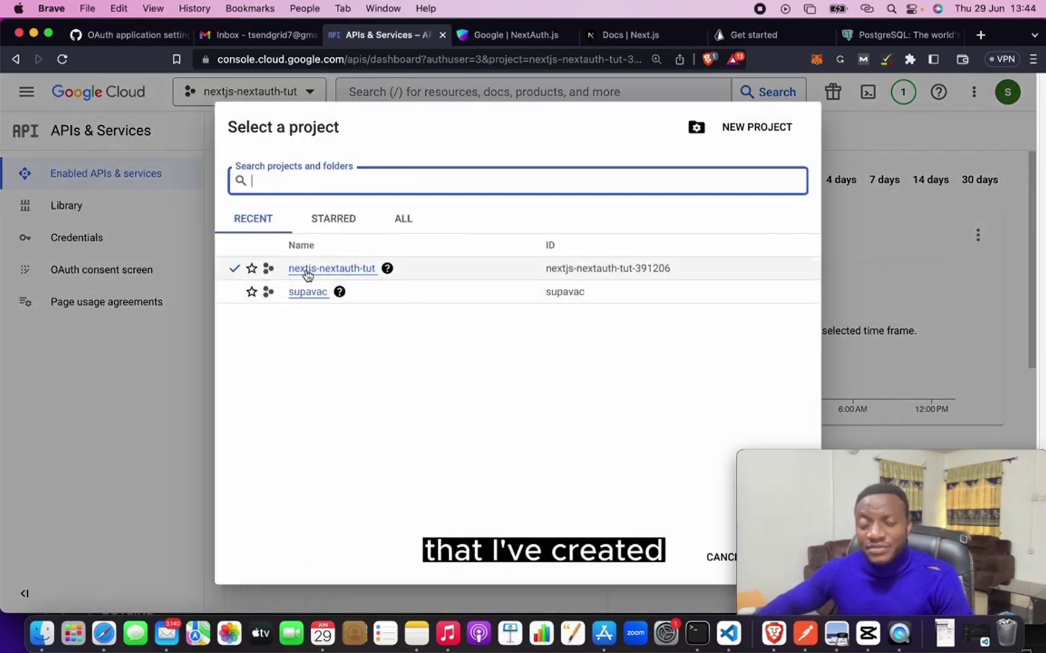
left_click(162, 371)
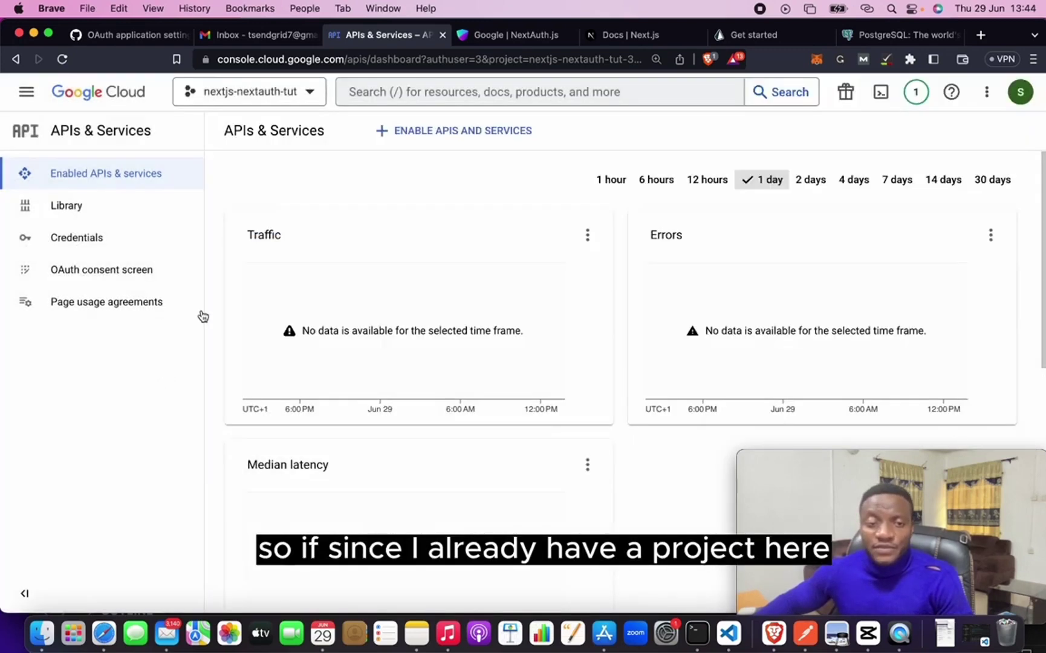
- Open the project's Credentials page and view the types of credentials that can be created
left_click(118, 239)
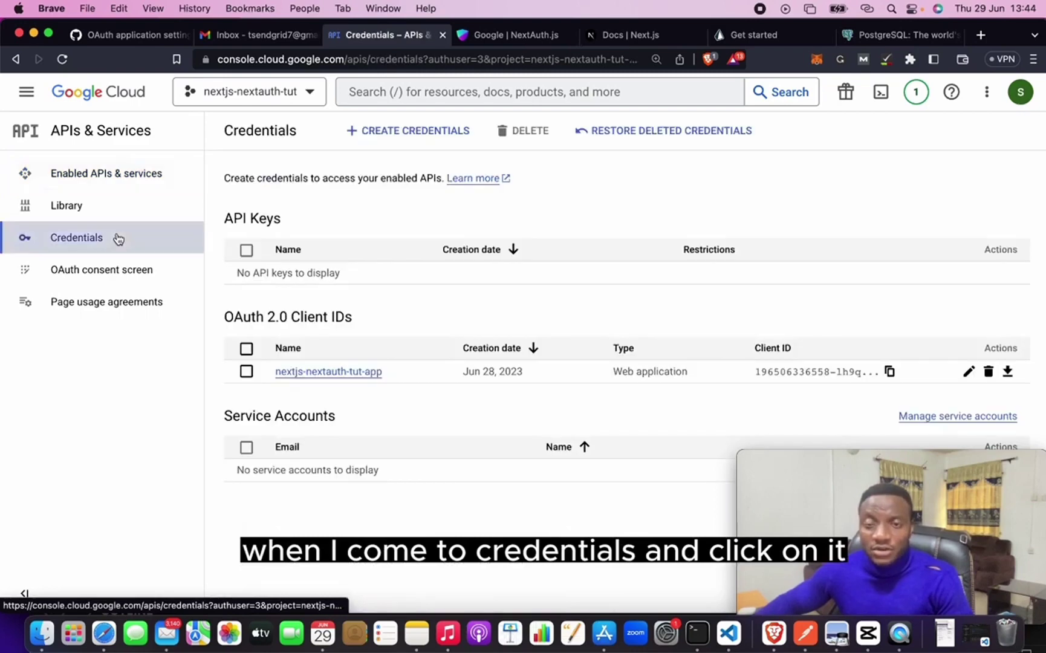
left_click(419, 133)
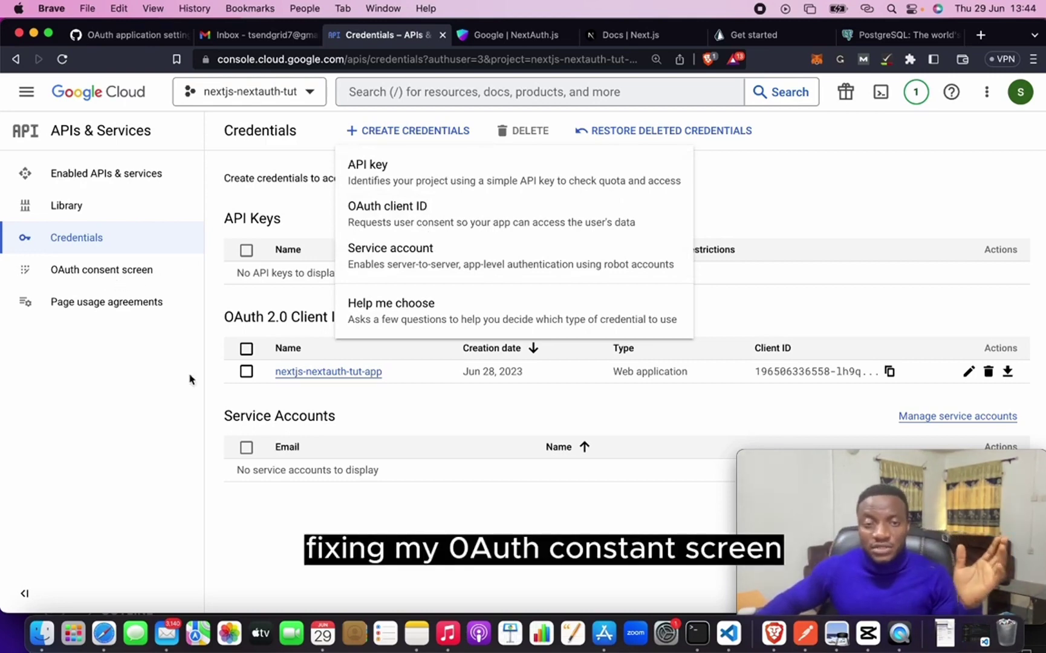
left_click(113, 404)
- Open the new project form from the project picker and try to create a project named next_auth_tut
left_click(249, 92)
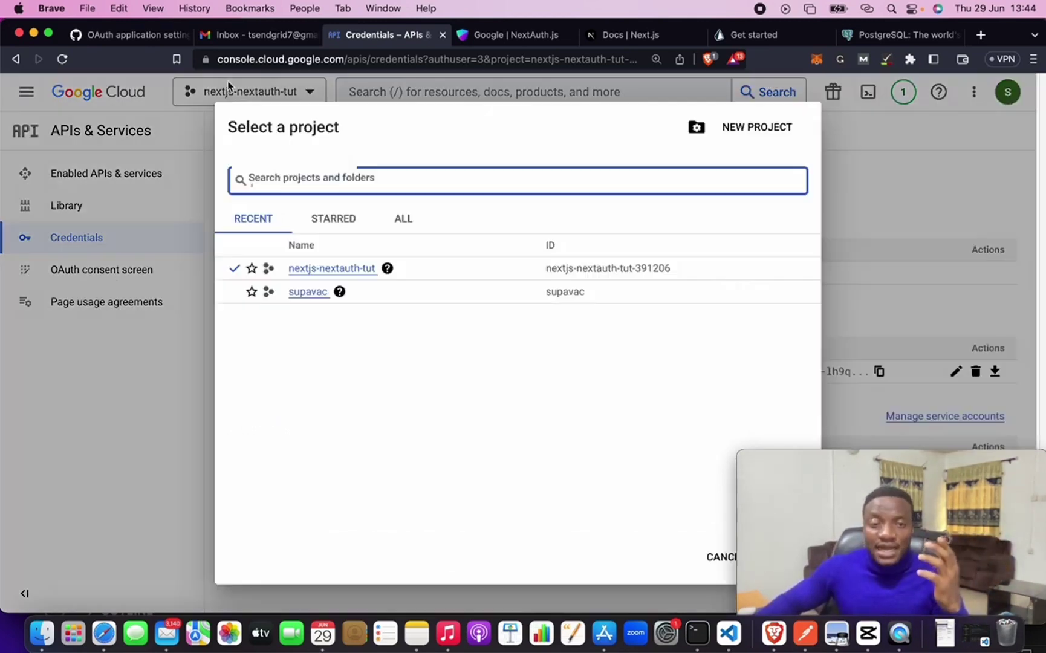
left_click(738, 127)
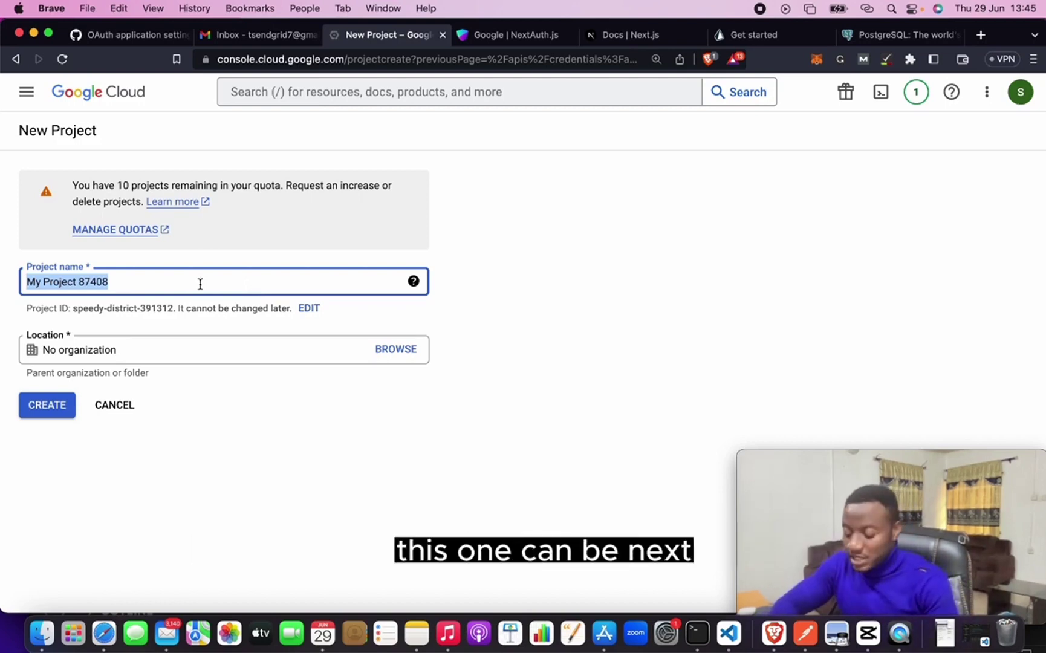
type("next")
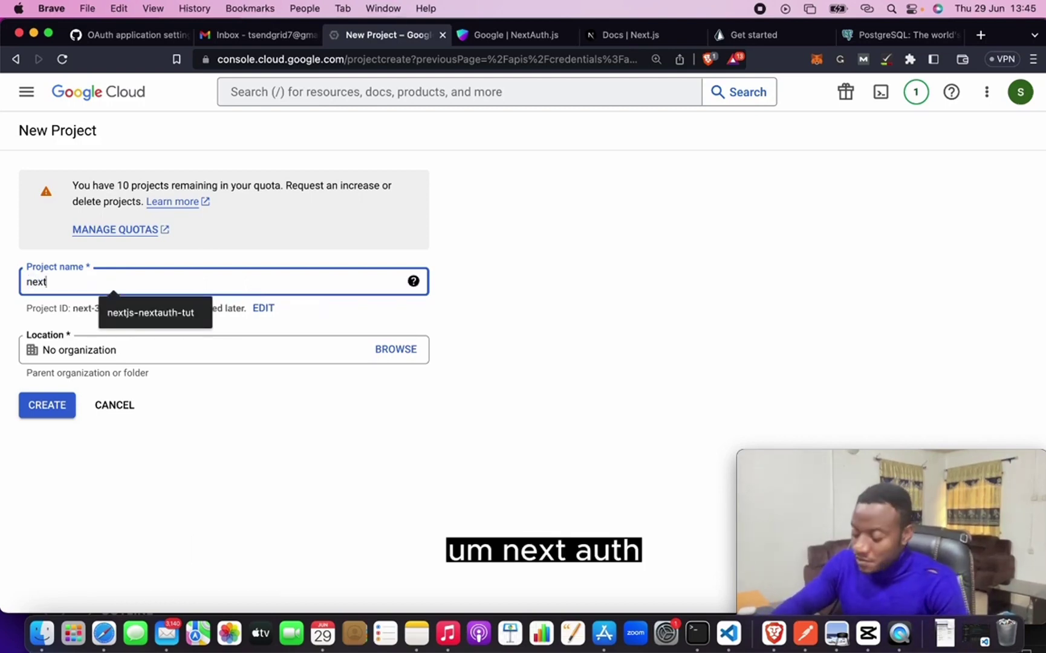
type("_auth")
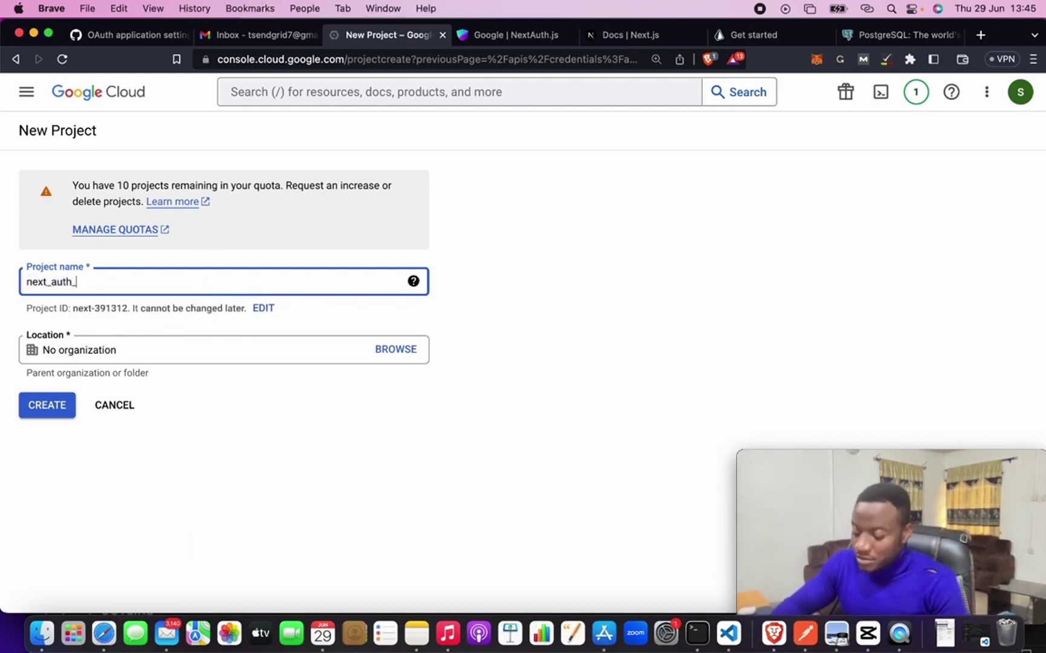
type("_tut")
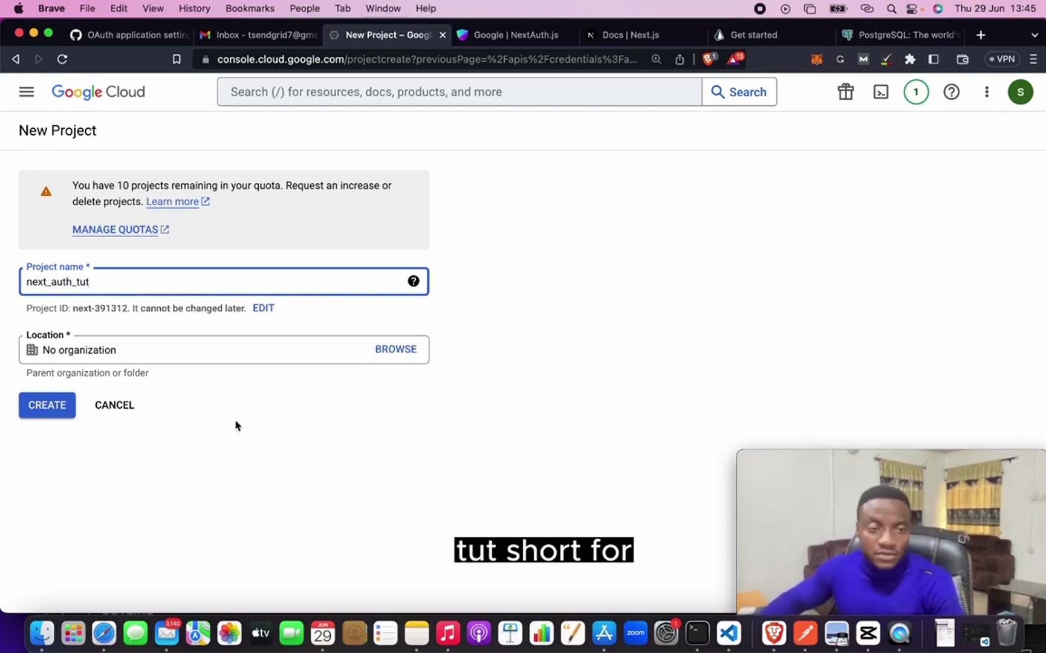
left_click(43, 412)
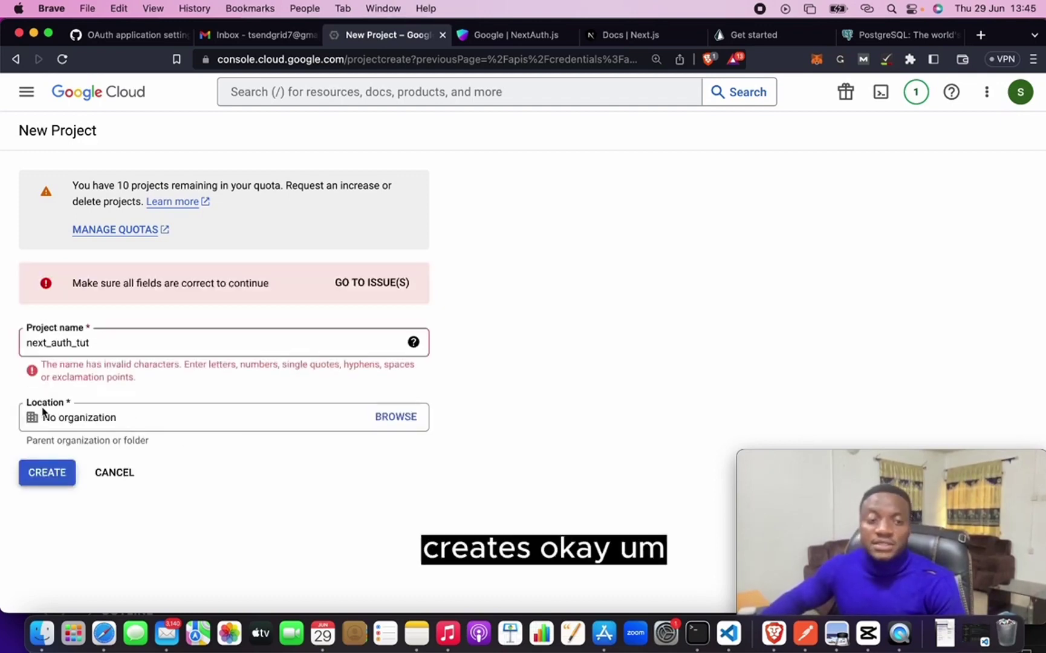
- Replace the project name with next-auth-tut and create the project with no organization
left_click(120, 347)
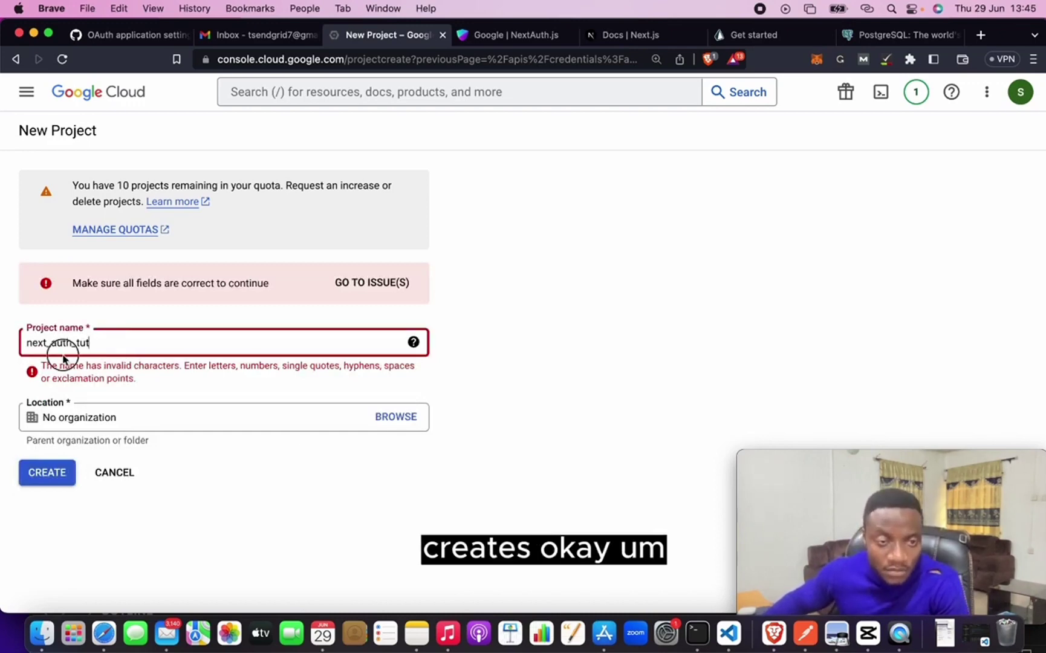
double_click(87, 343)
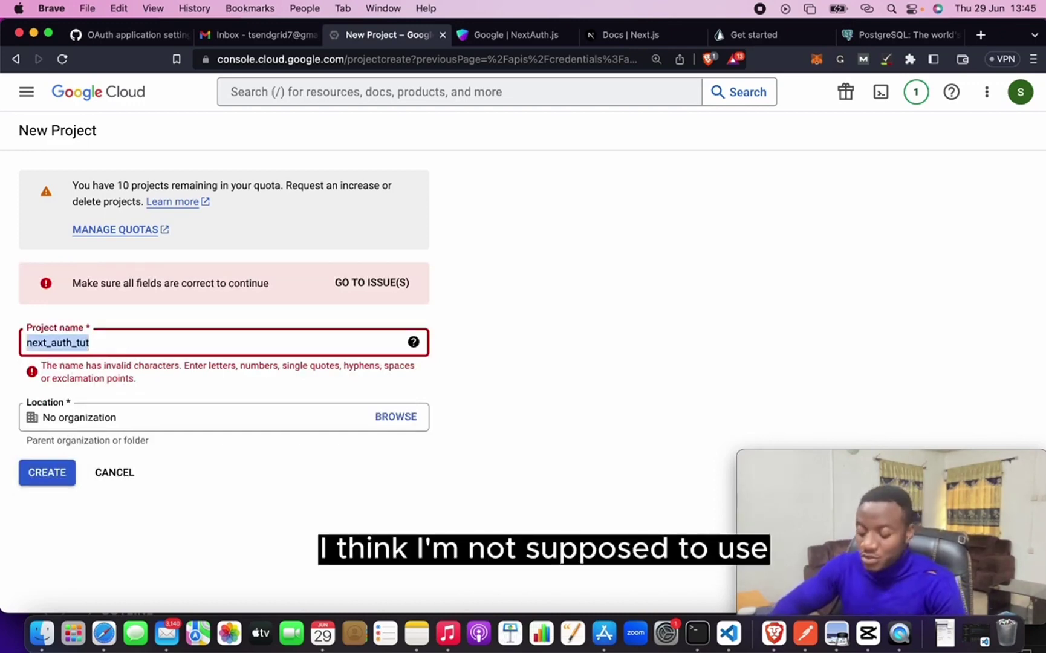
type("next")
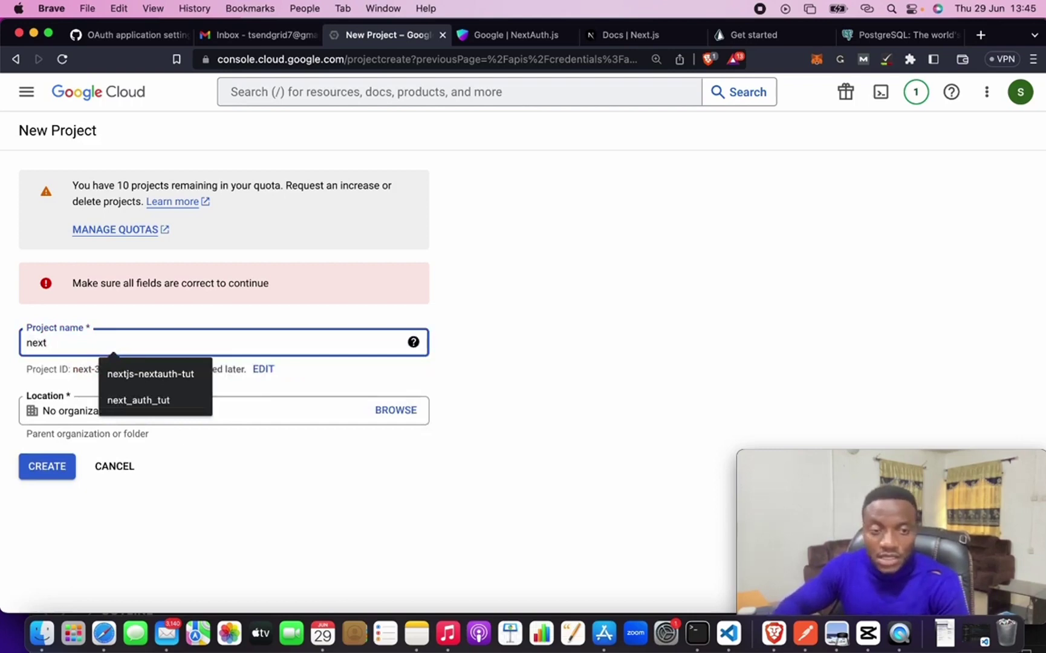
type("-au")
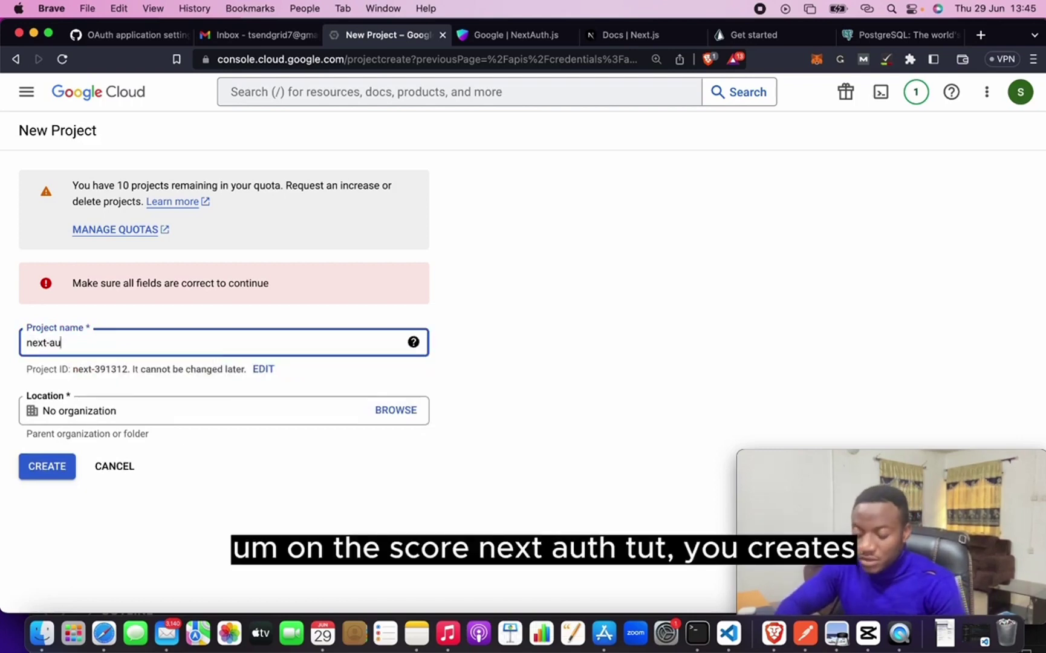
type("th-tut")
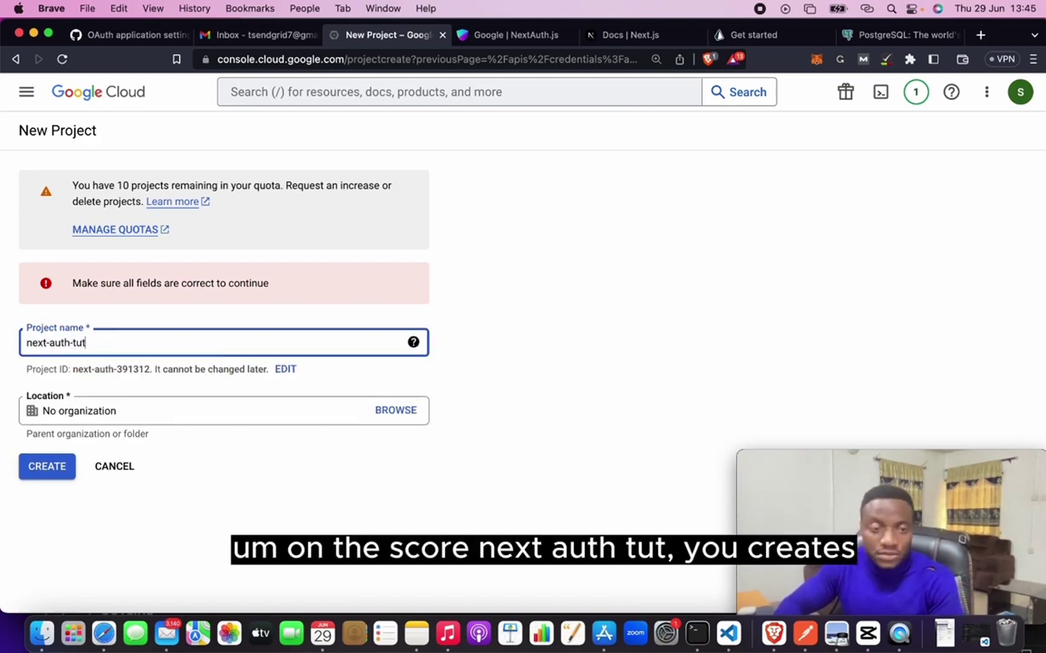
left_click(61, 469)
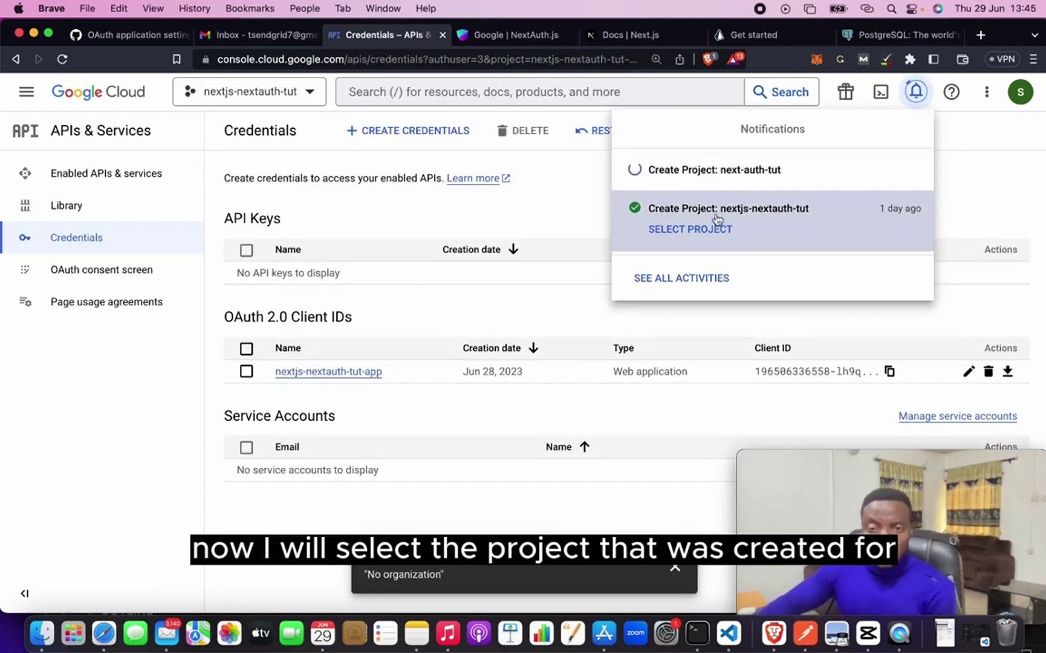
- Switch the console from the current project to the newly created next-auth-tut project
left_click(707, 230)
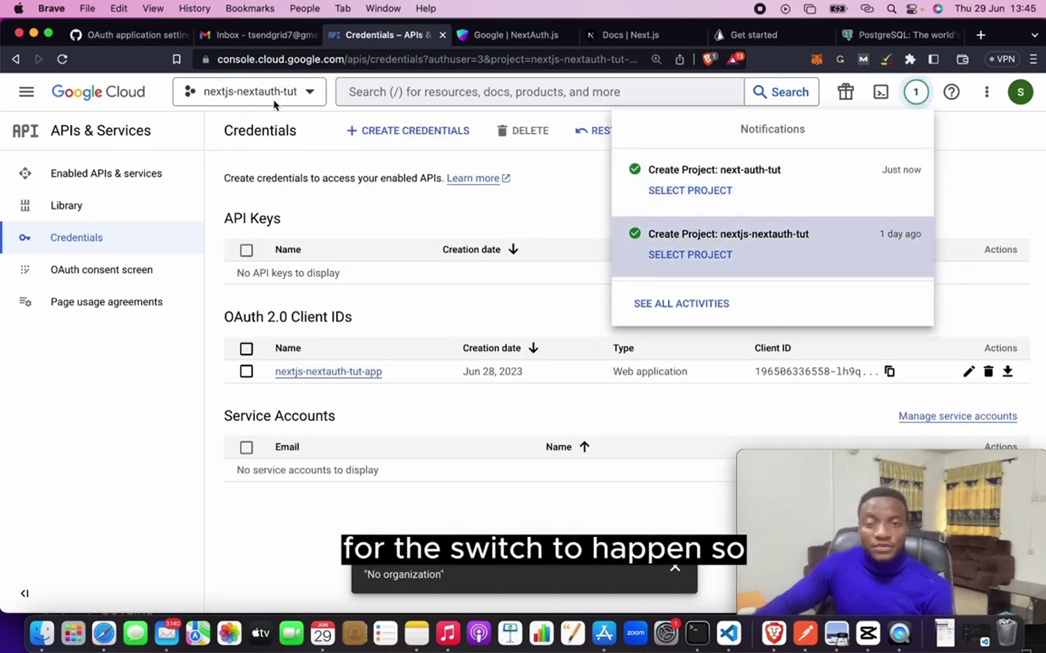
left_click(270, 100)
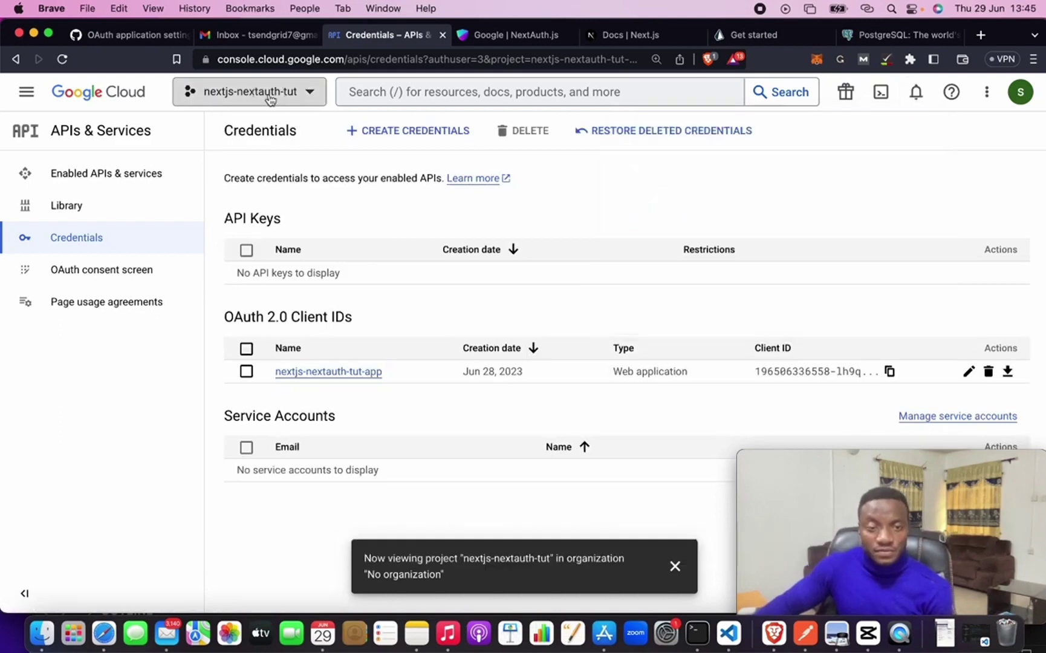
left_click(293, 99)
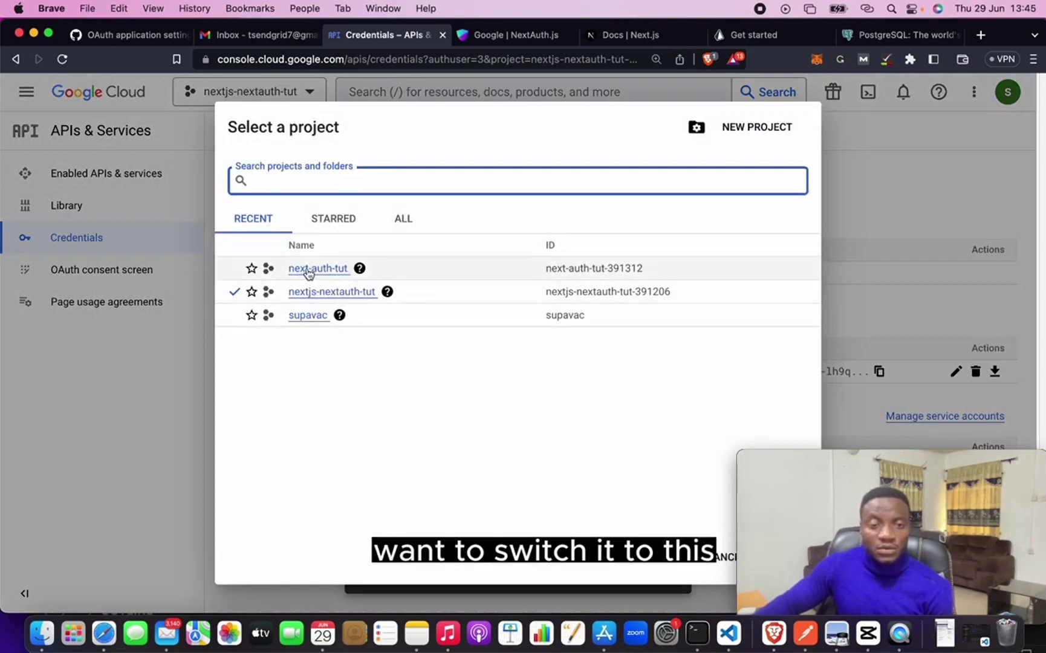
left_click(288, 269)
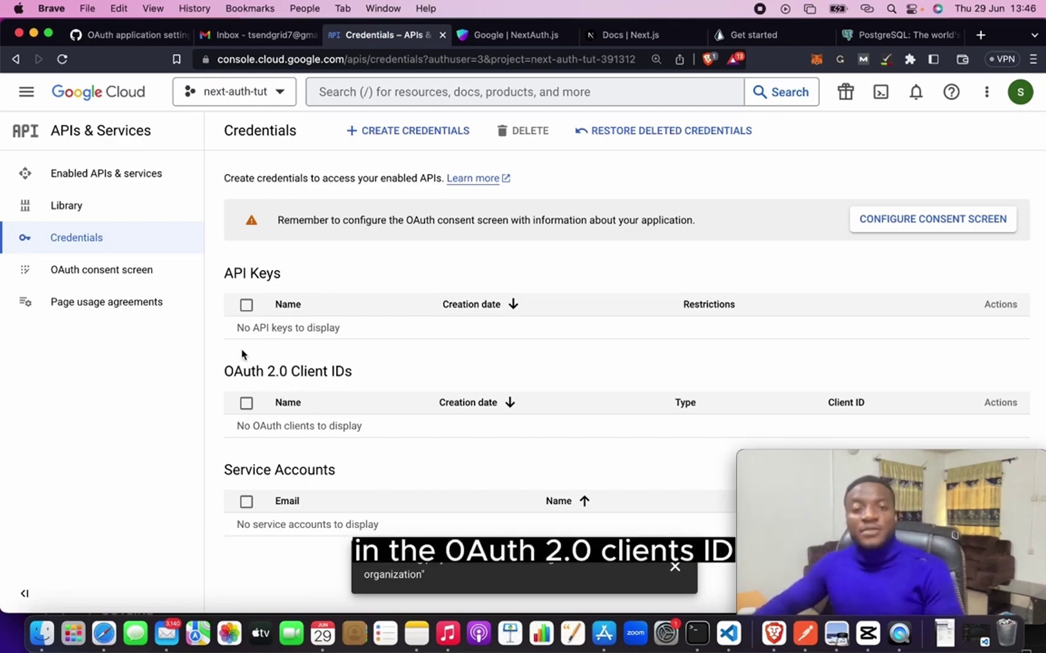
- Start an OAuth client ID for the project and create its required consent screen with the External user type
left_click(418, 134)
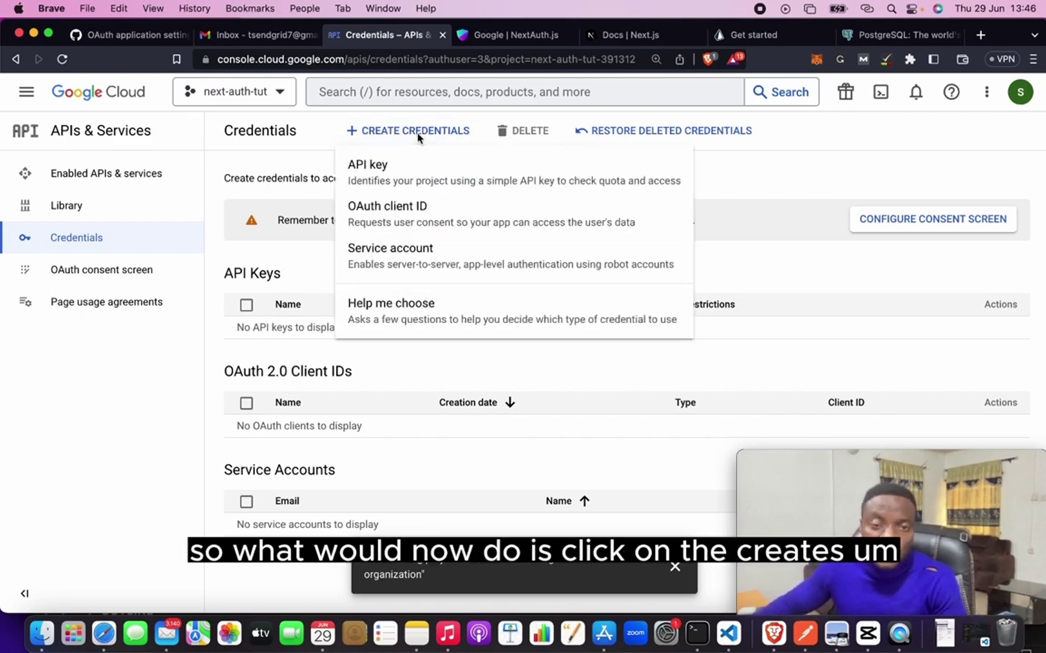
left_click(426, 220)
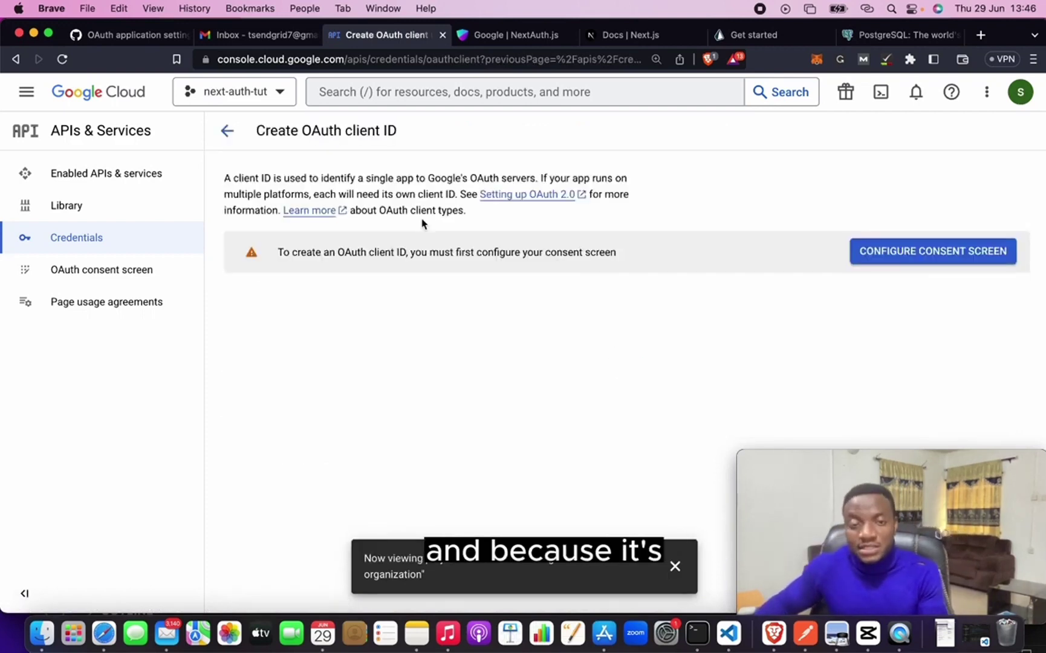
left_click(913, 252)
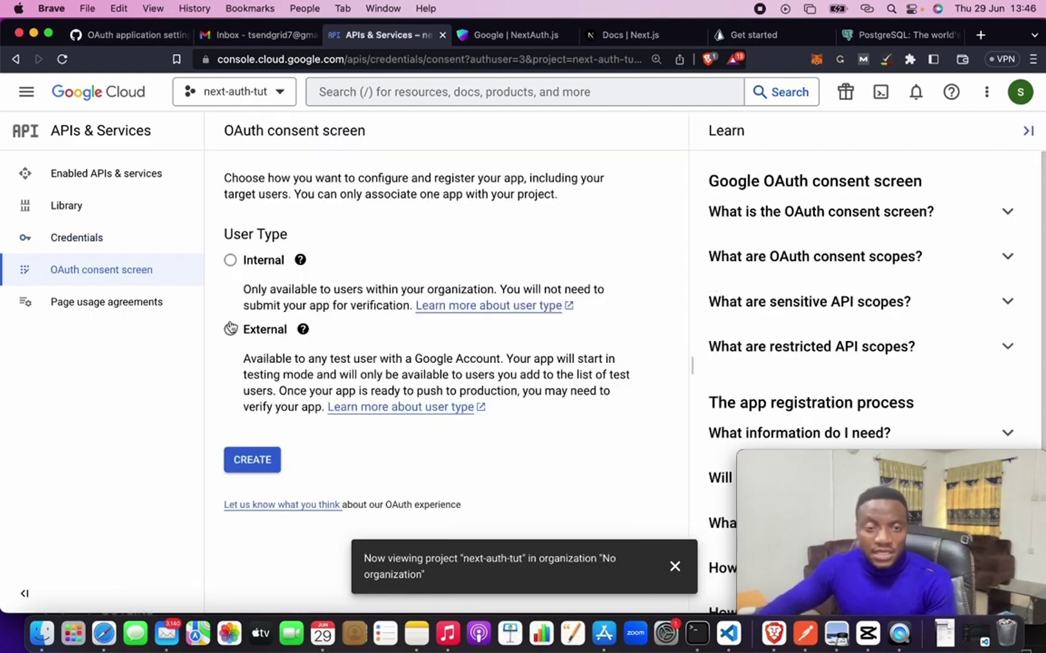
left_click(230, 330)
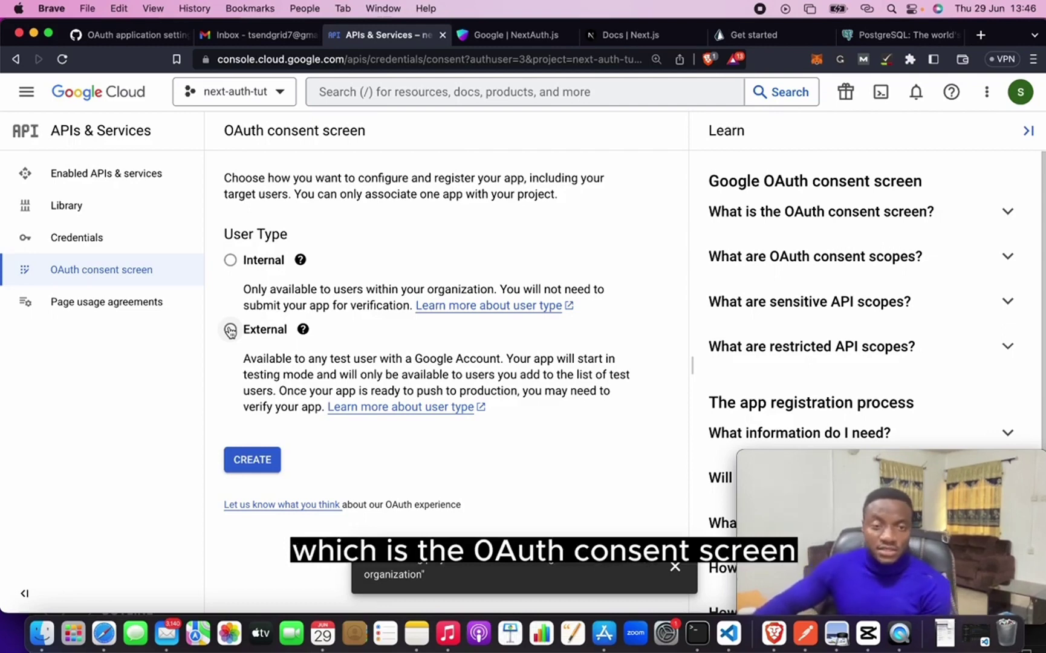
left_click(230, 330)
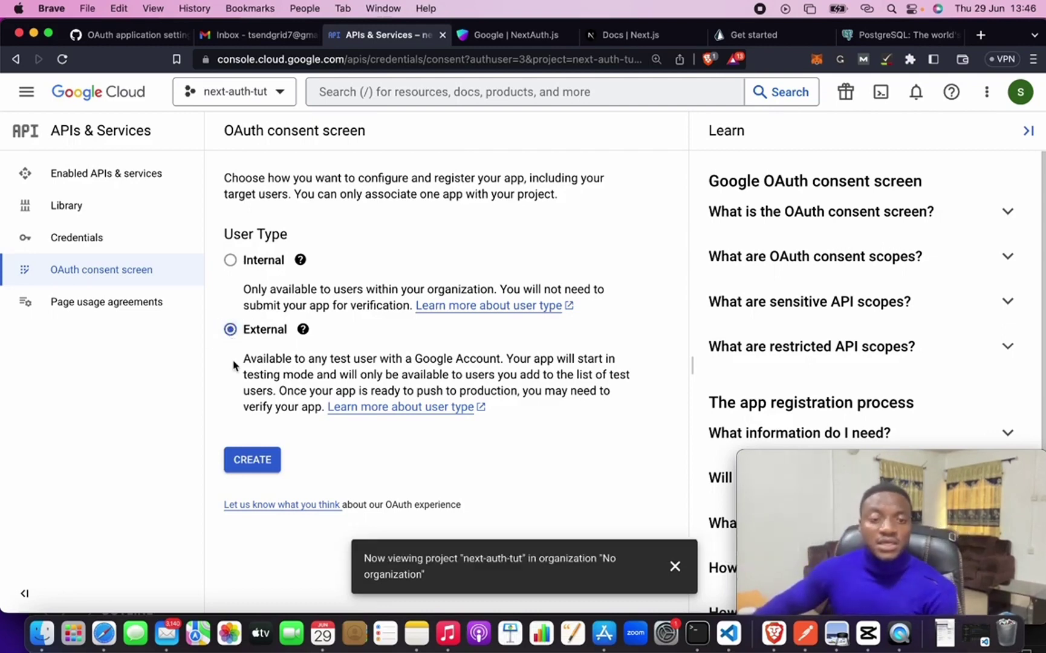
left_click(264, 465)
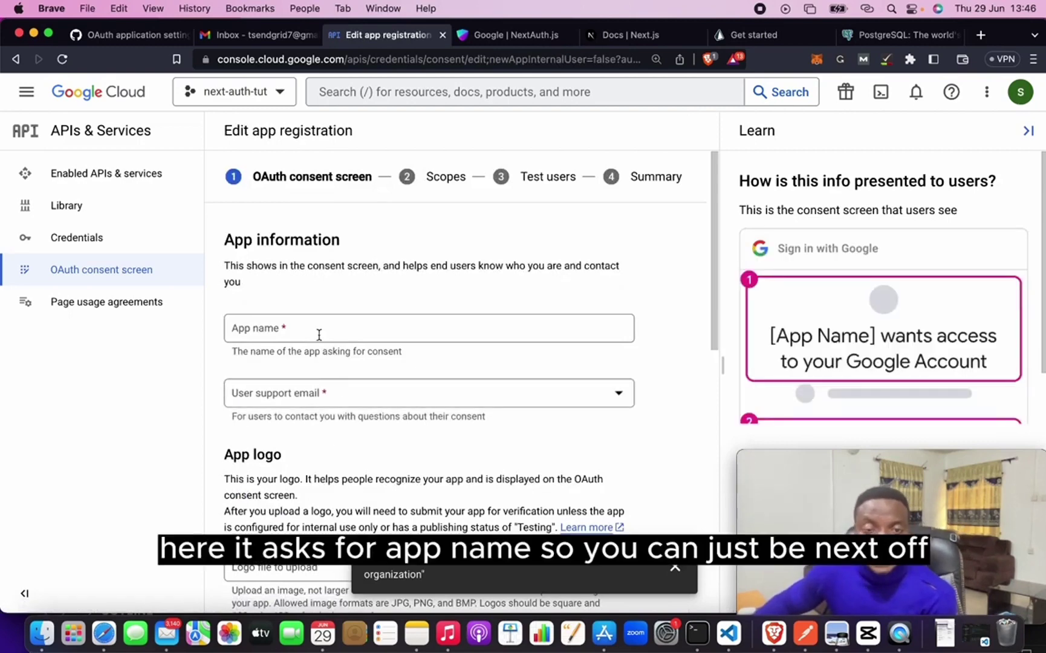
- Set the consent screen's app name to next_auth_tutorial and choose the account's own e-mail as the user support email
left_click(317, 329)
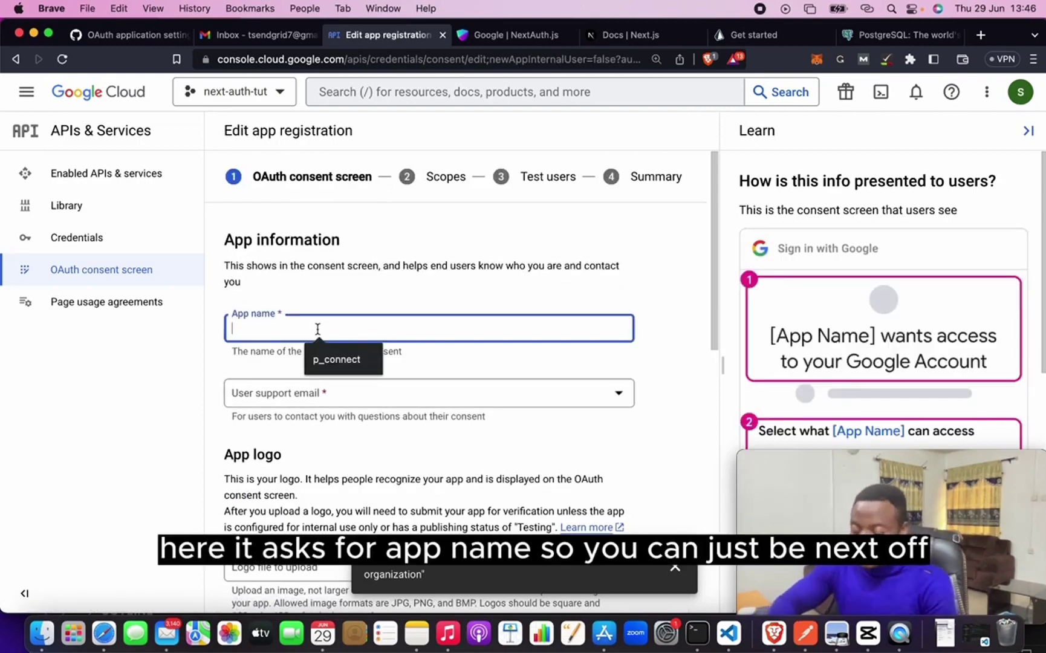
type("next")
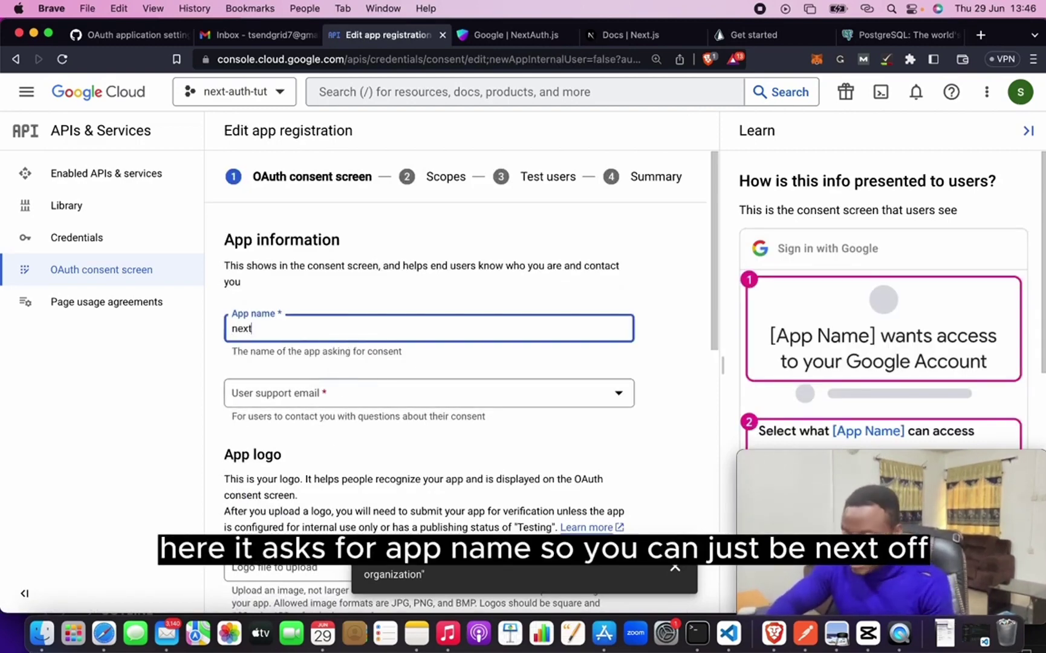
type("_auth")
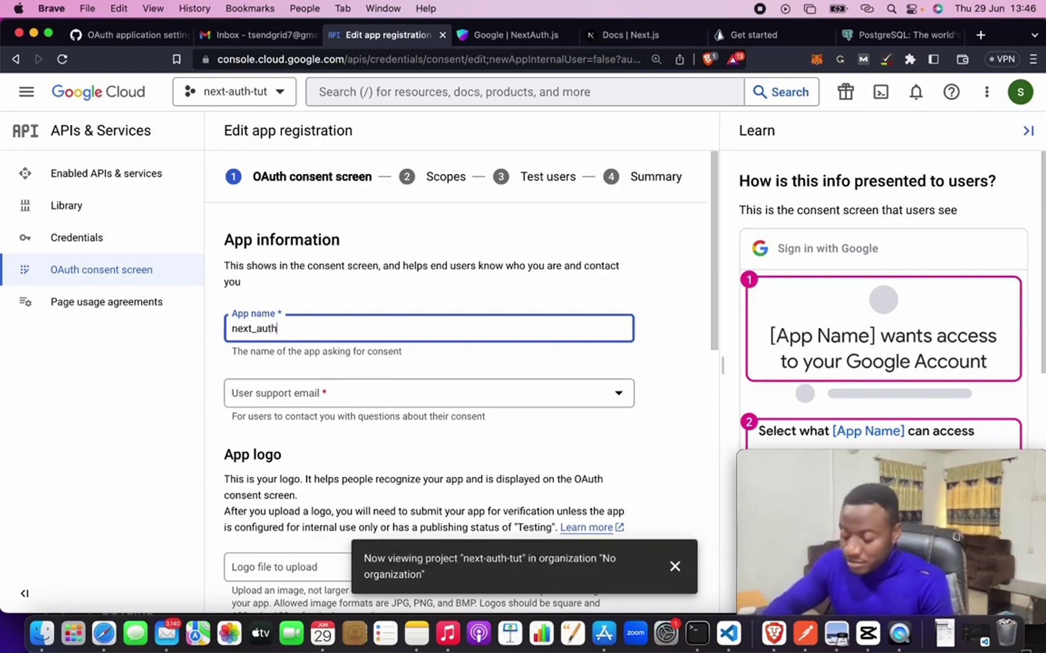
type("_tut")
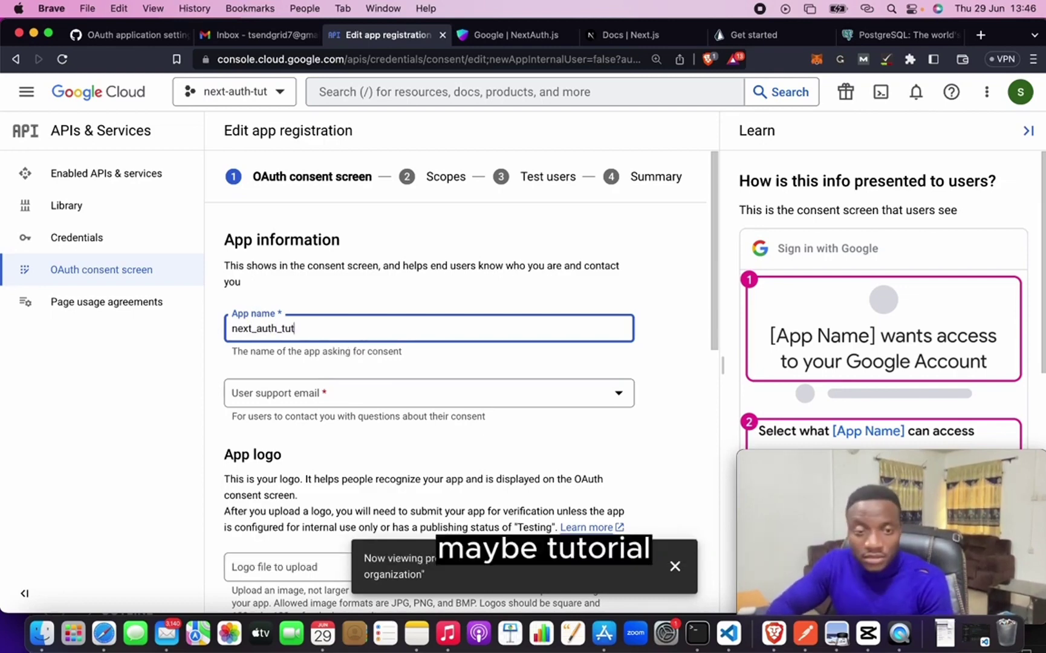
type("orial")
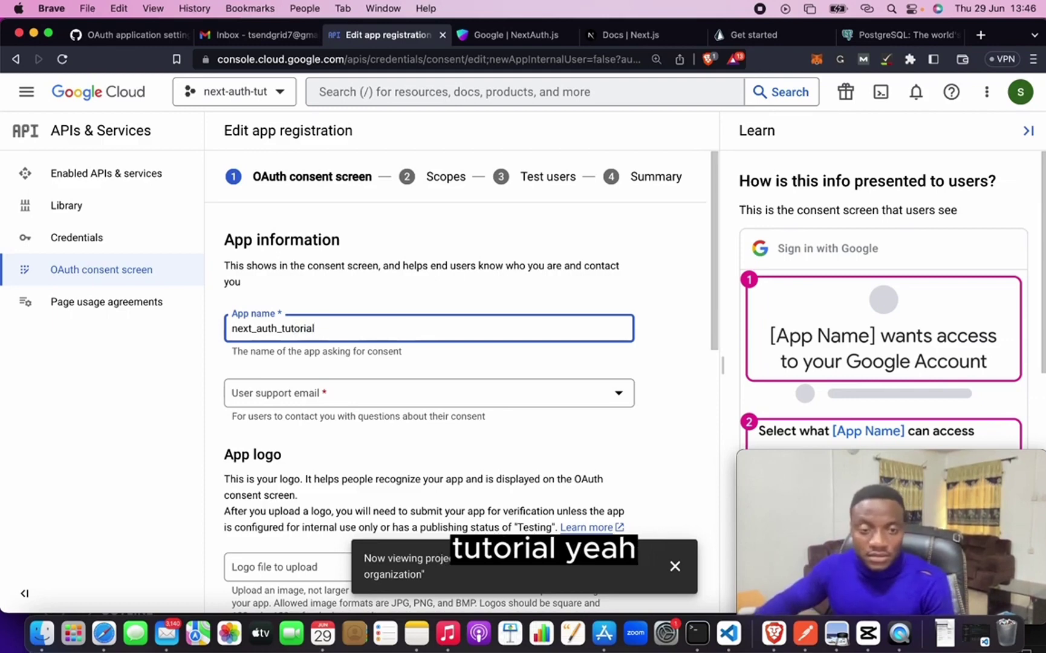
left_click(387, 396)
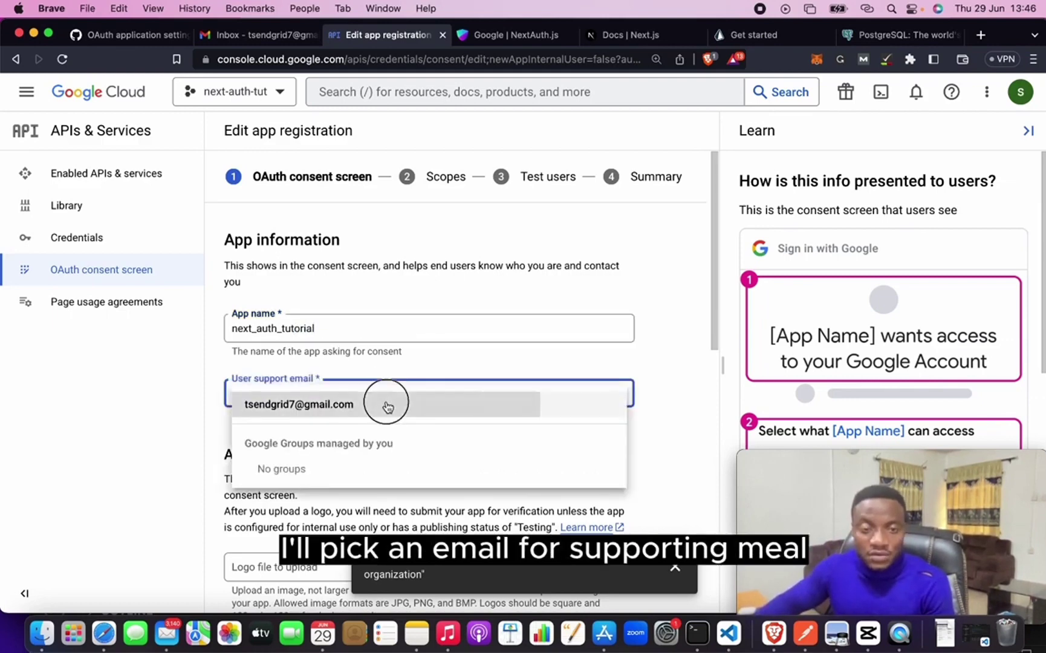
left_click(387, 405)
- Copy the signed-in account's e-mail address into the developer contact information and dismiss the project notification
scroll(605, 472, "down", 10)
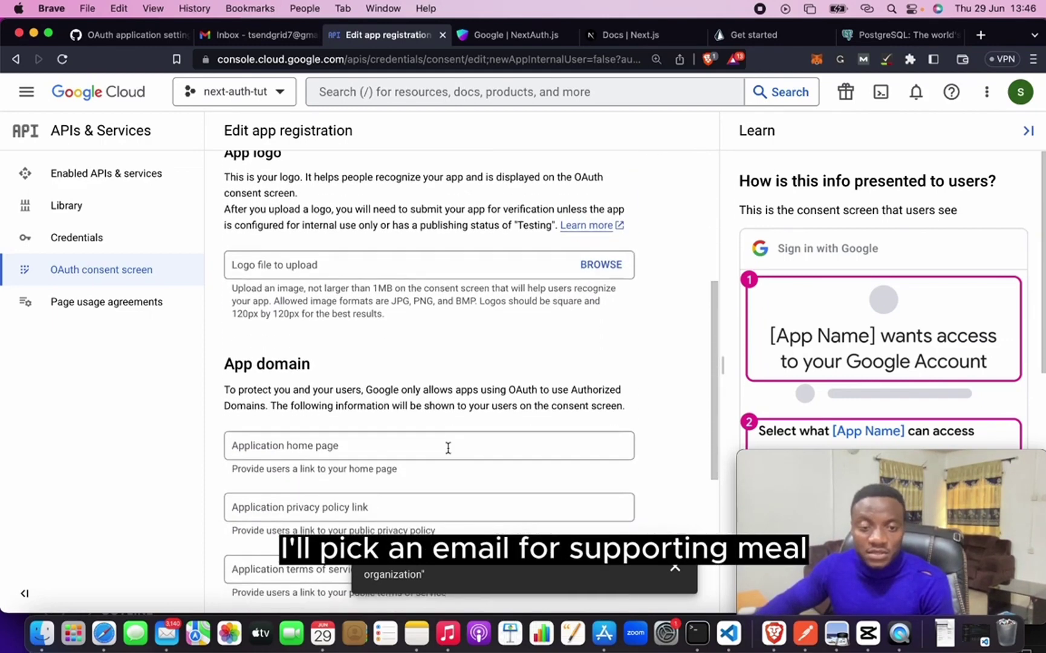
left_click(295, 554)
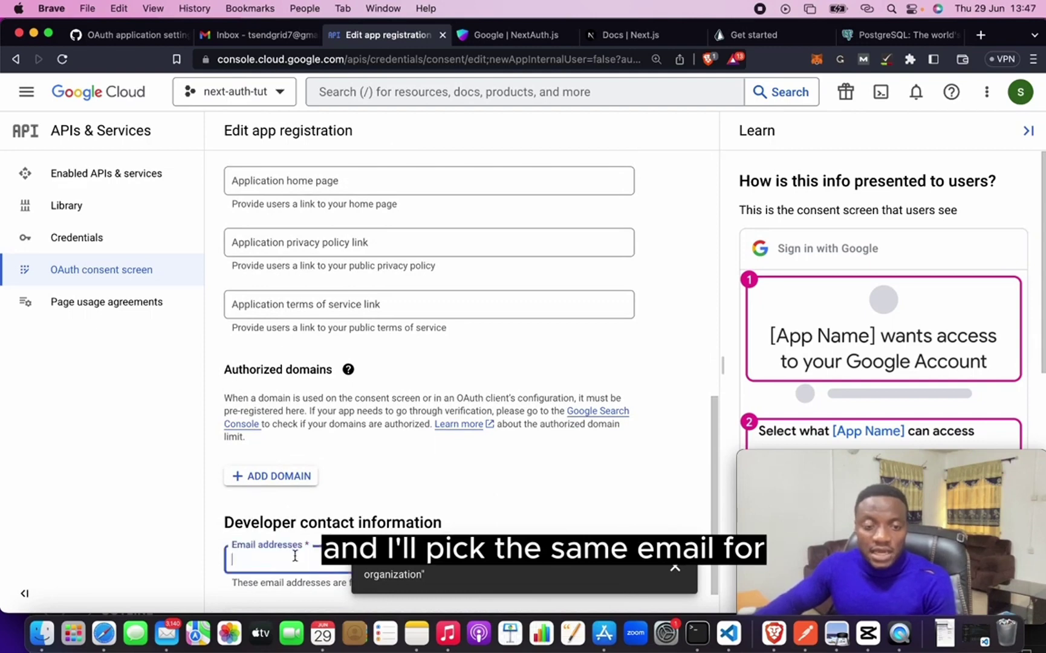
left_click(1021, 91)
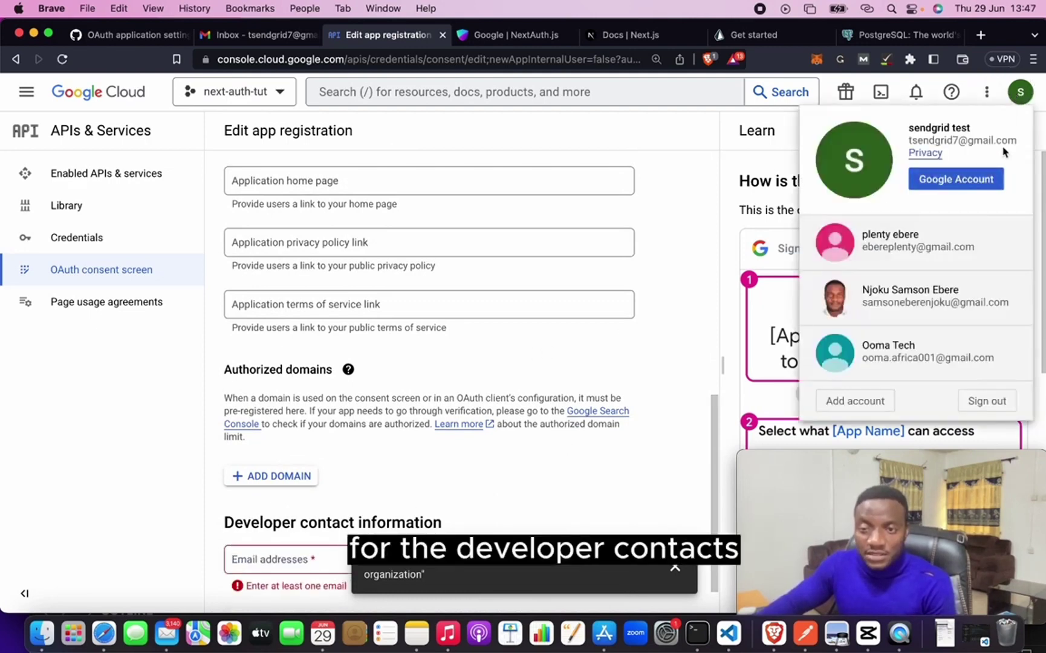
left_click_drag(1018, 140, 909, 140)
key("super+c")
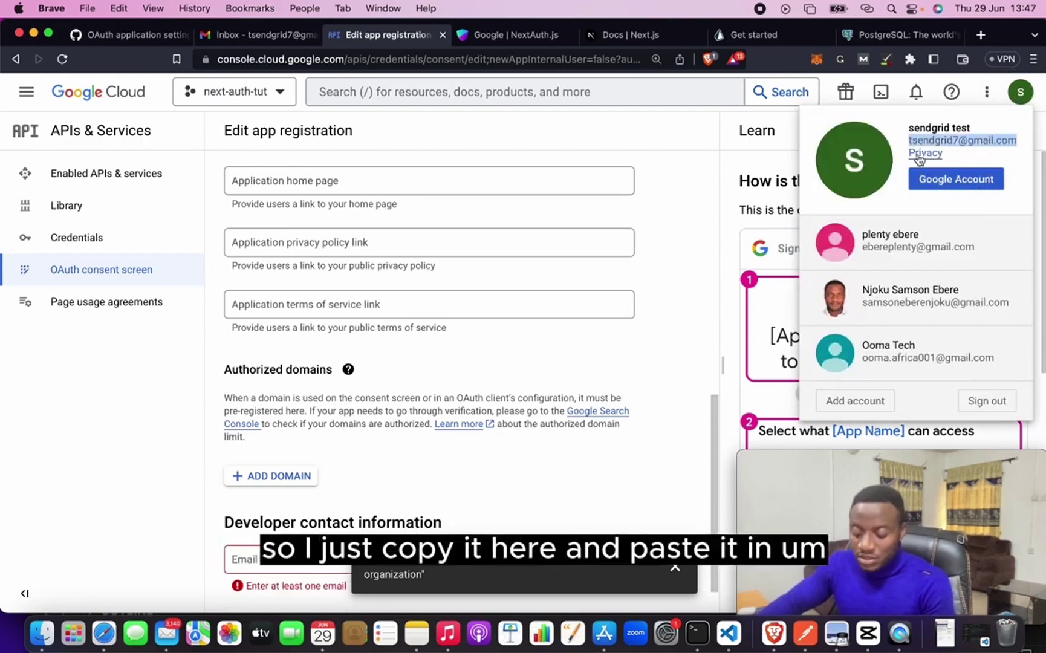
left_click(281, 565)
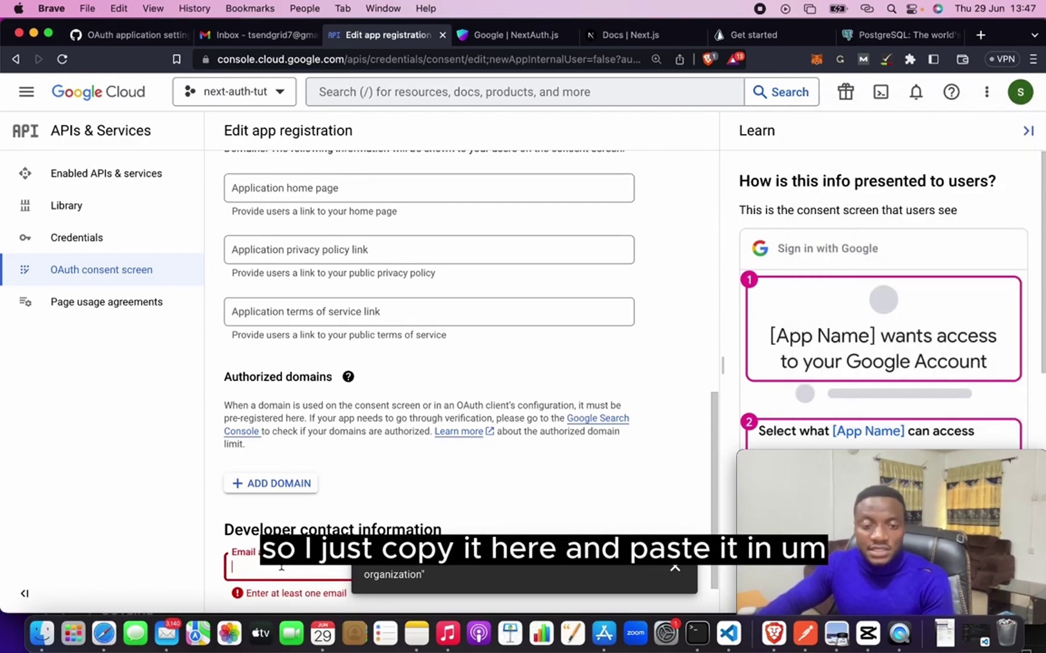
key("super+v")
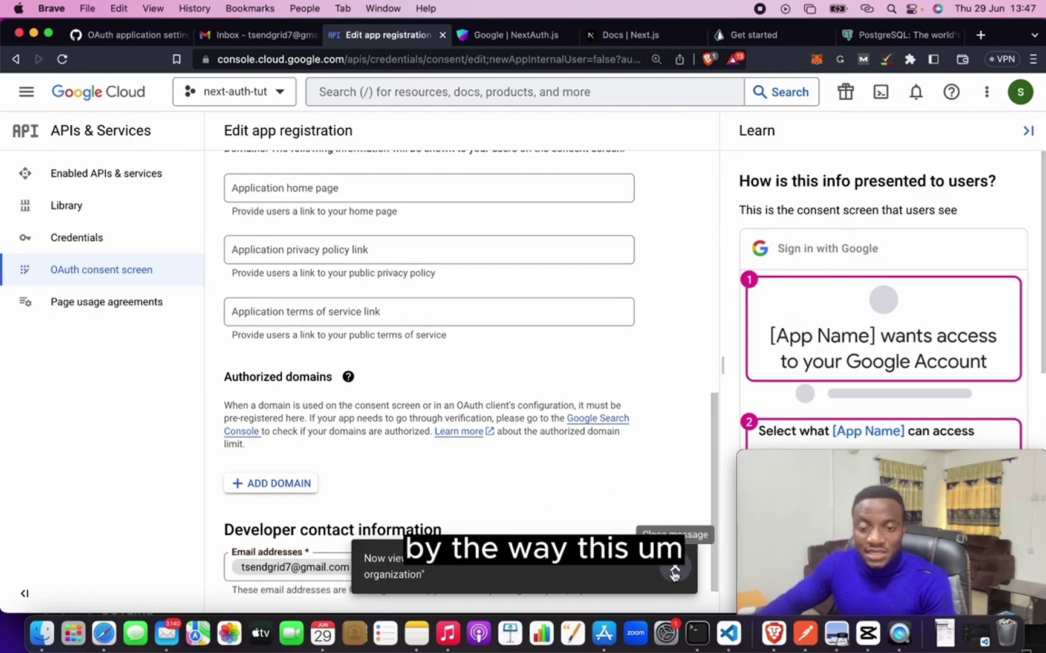
left_click(674, 573)
scroll(565, 518, "down", 2)
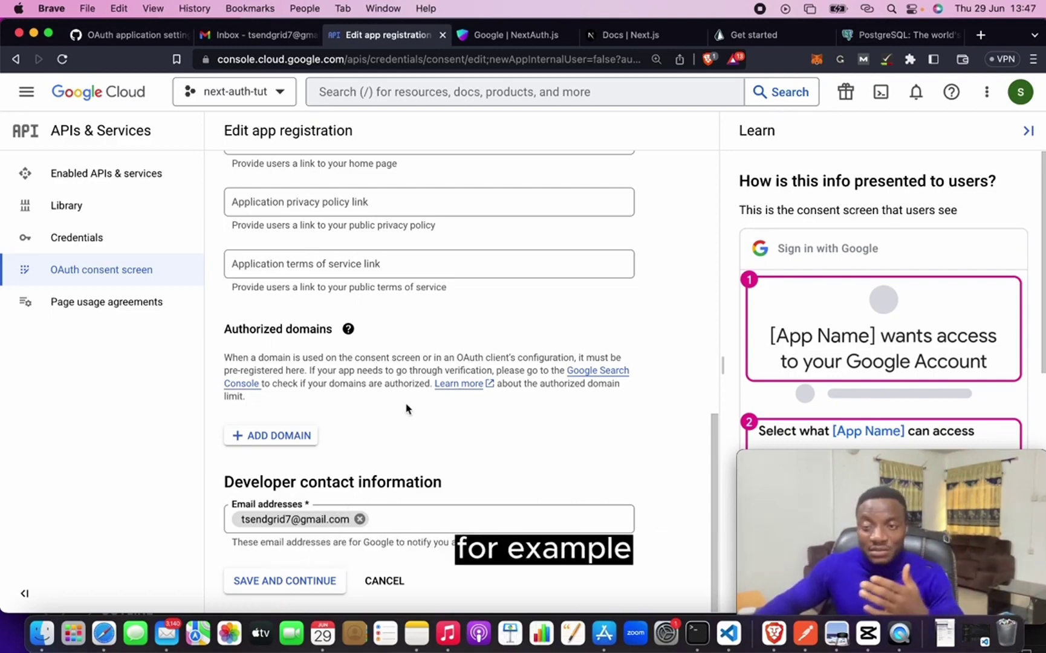
- Save the consent screen registration without adding scopes or test users, and return to its dashboard from the summary
left_click(299, 581)
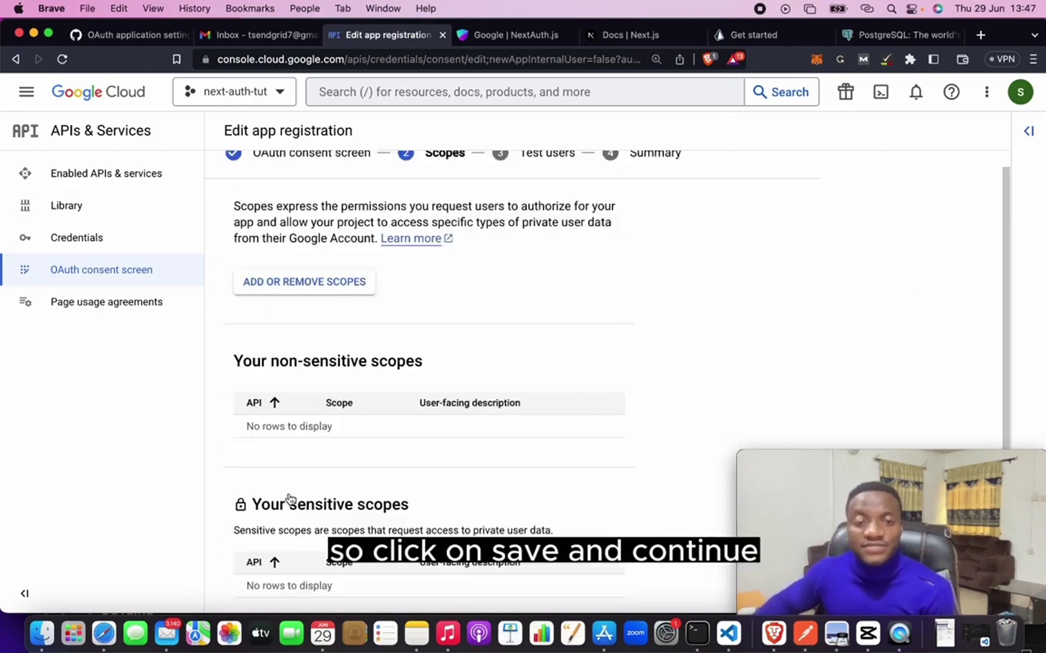
scroll(359, 430, "down", 4)
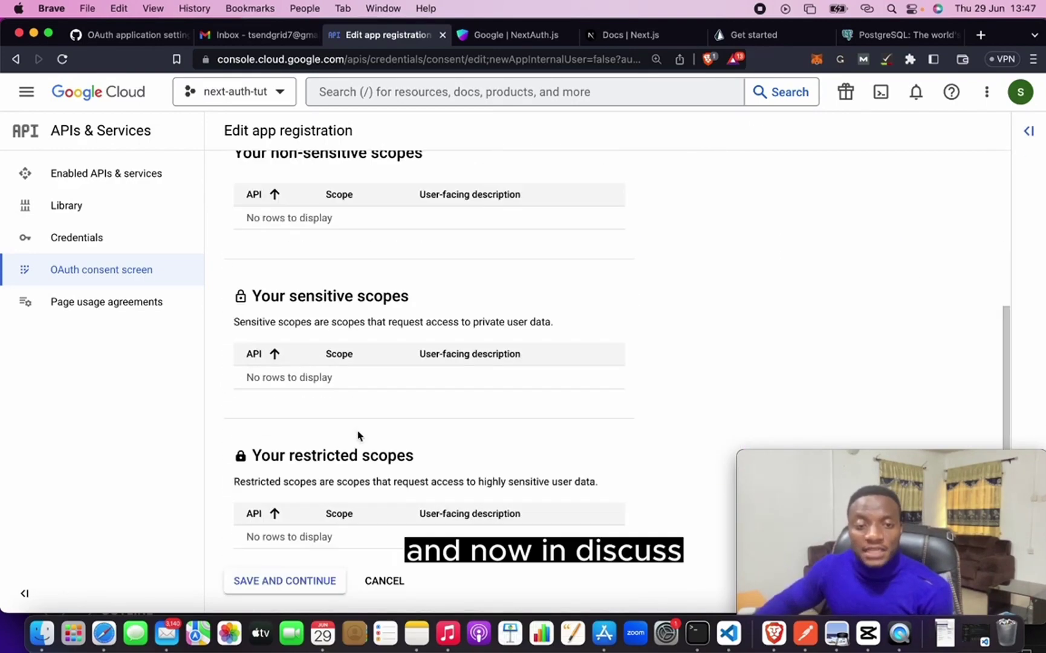
left_click(308, 581)
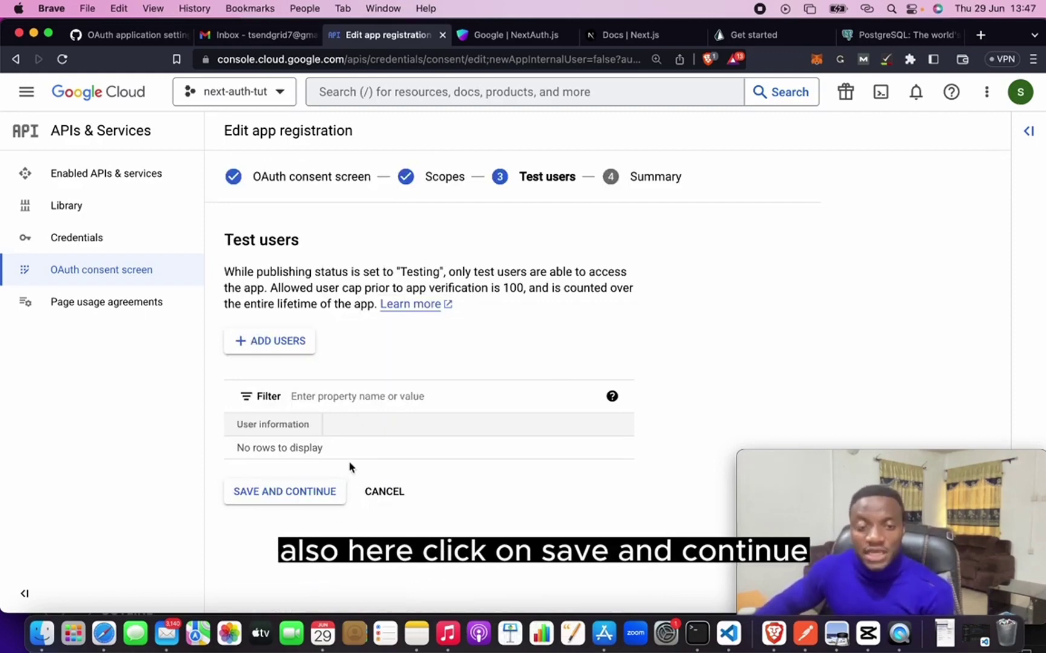
left_click(312, 493)
scroll(444, 469, "down", 10)
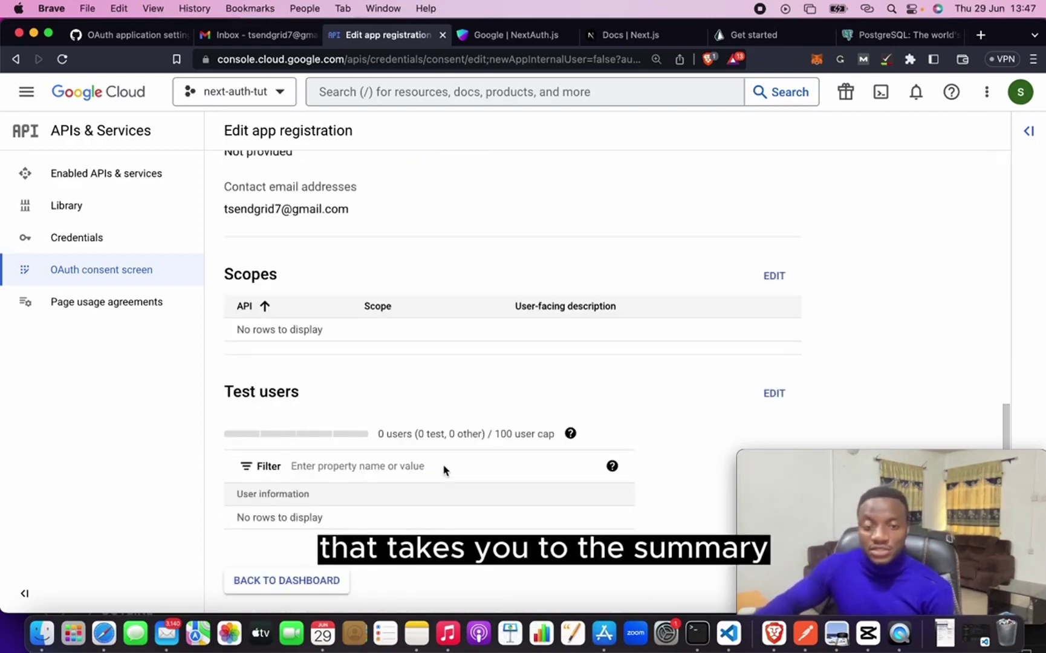
left_click(339, 582)
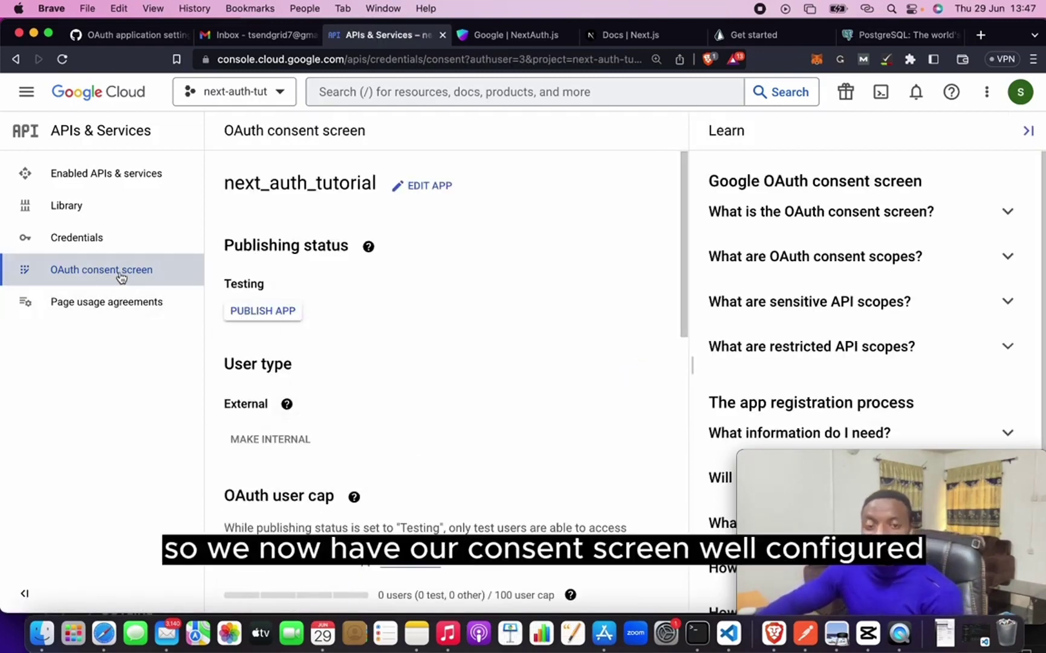
- Start a new OAuth client ID among the project's credentials, with Web application as the application type
left_click(91, 238)
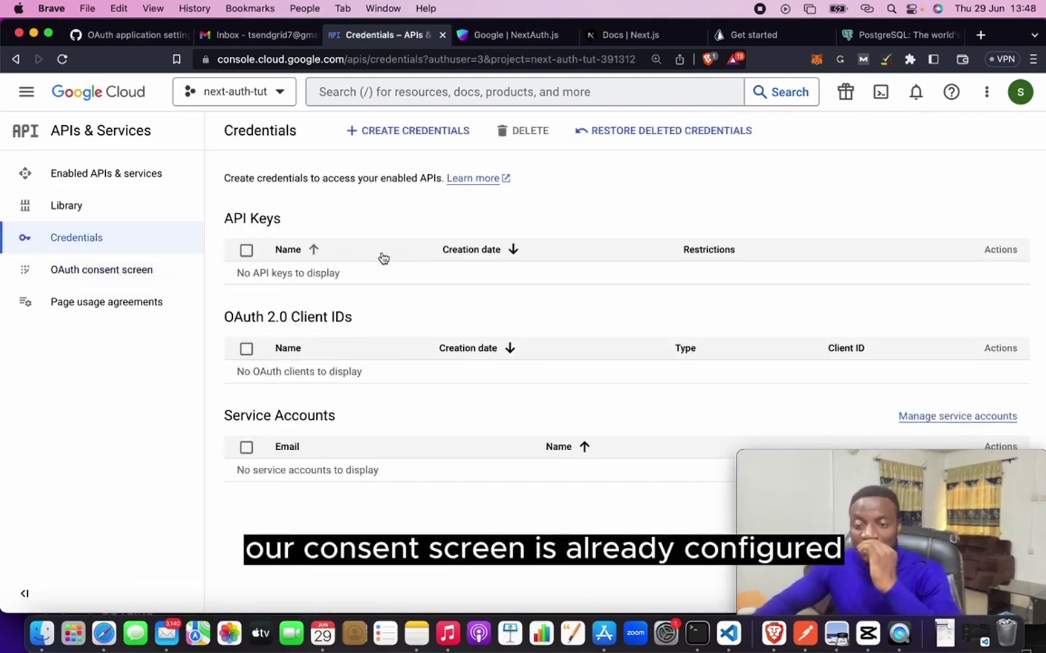
left_click(404, 135)
left_click(419, 206)
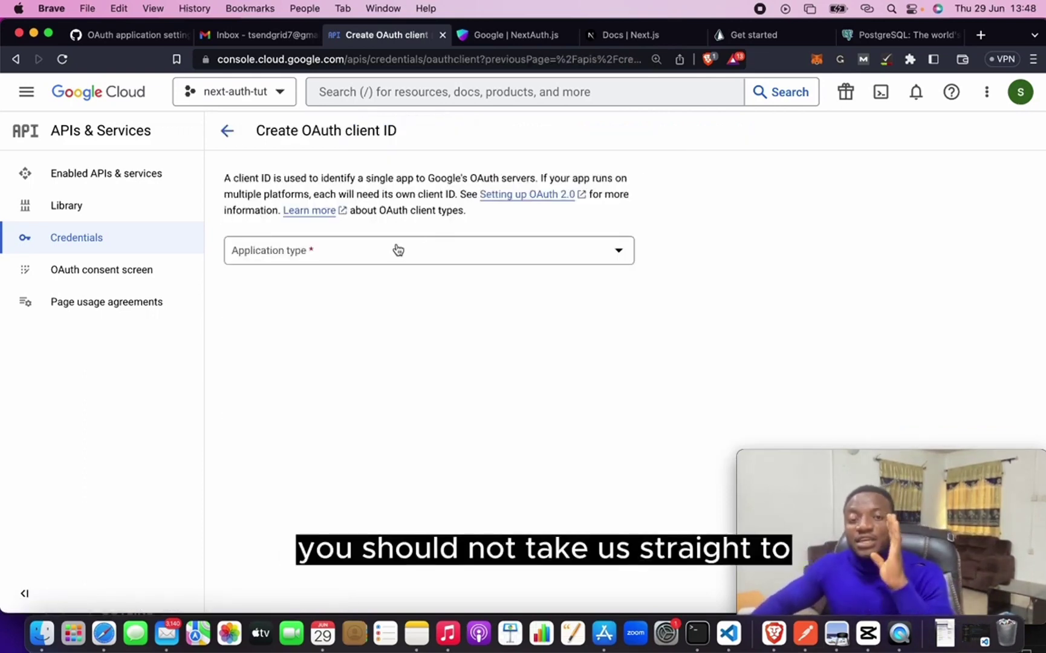
left_click(397, 251)
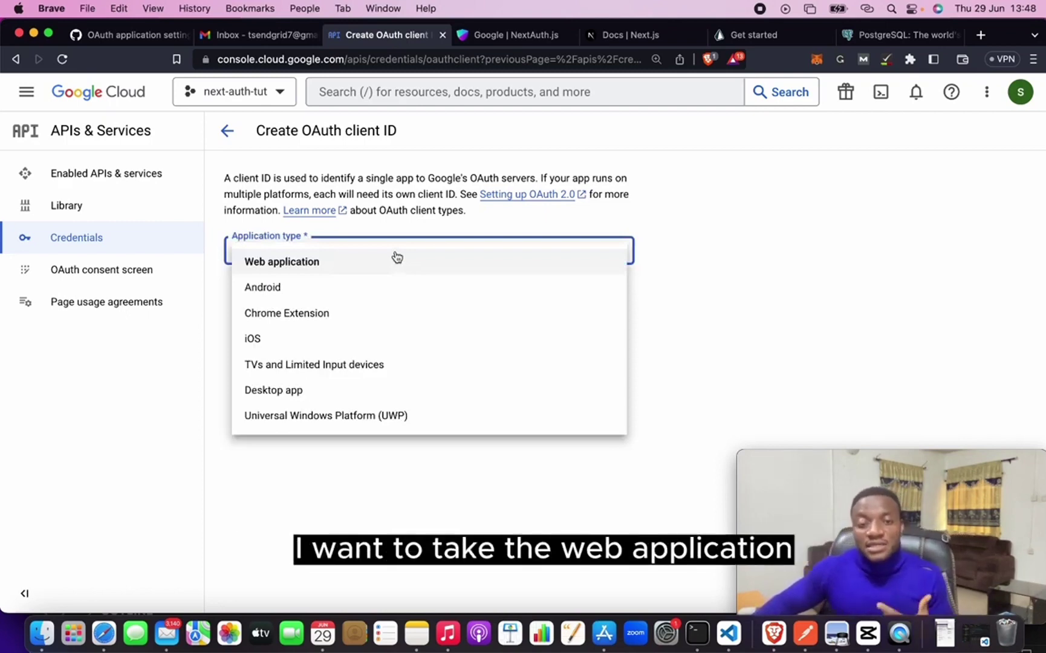
left_click(396, 266)
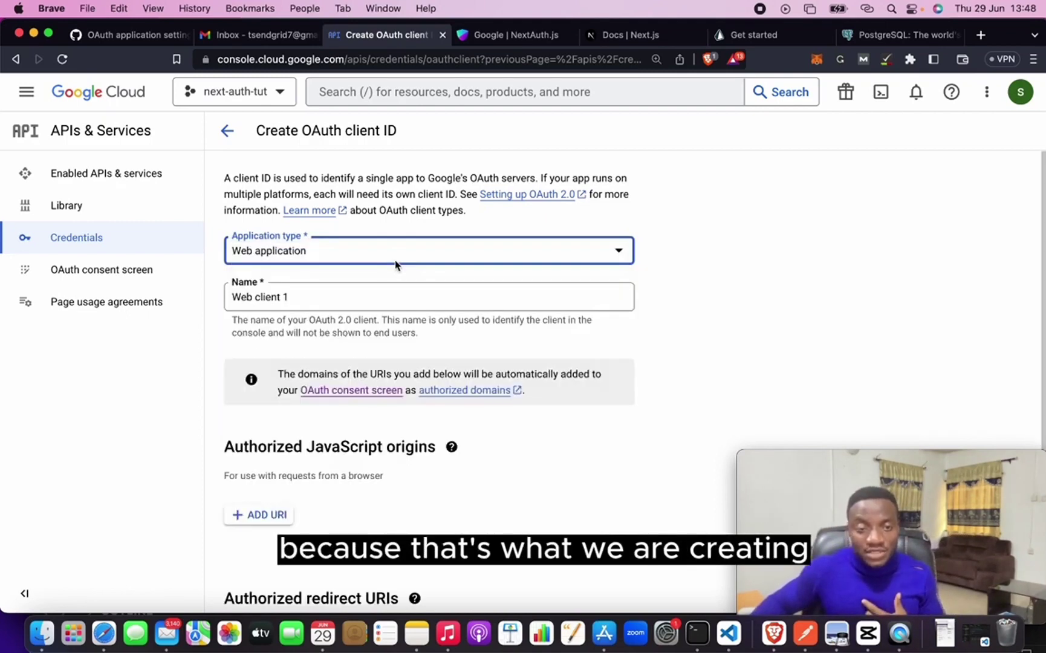
- Replace the OAuth client's default name with next_auth_tut
left_click(389, 295)
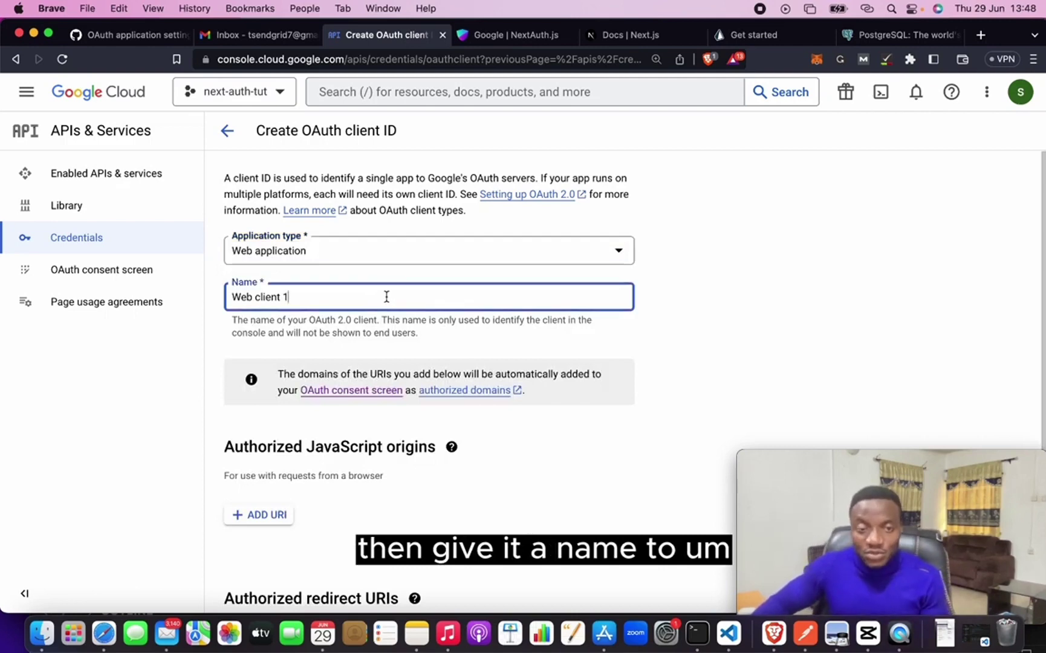
left_click_drag(324, 296, 230, 294)
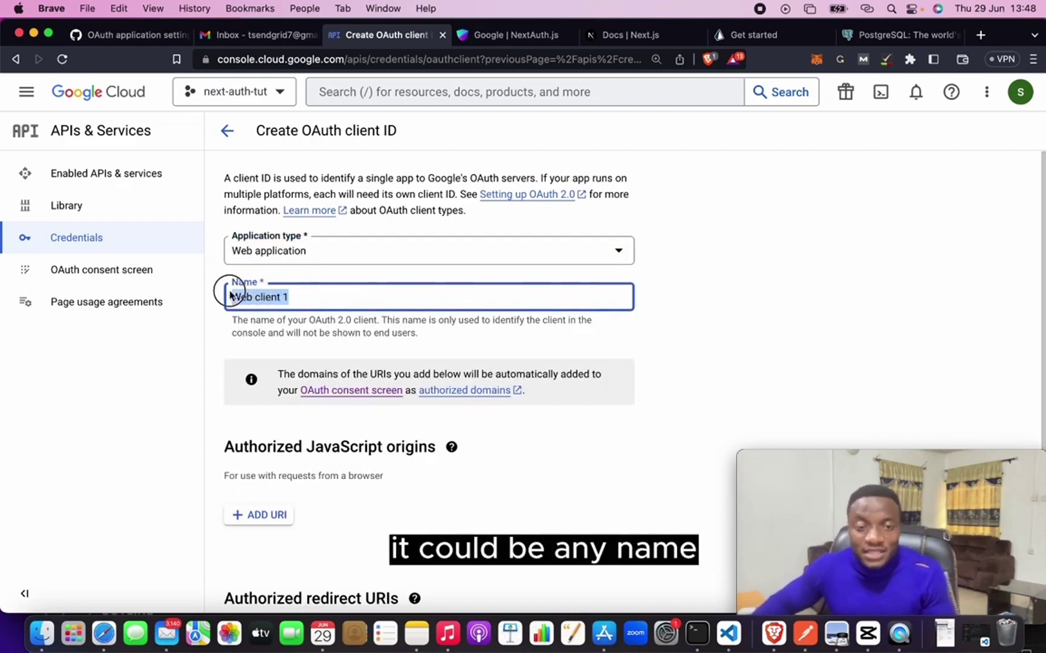
type("be")
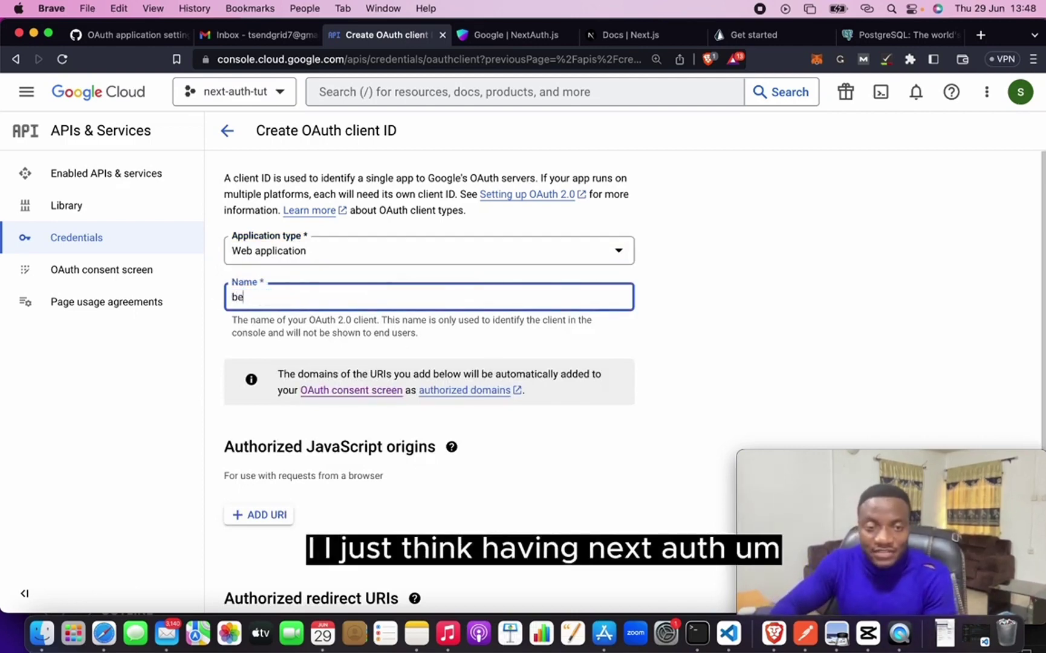
type("xnext")
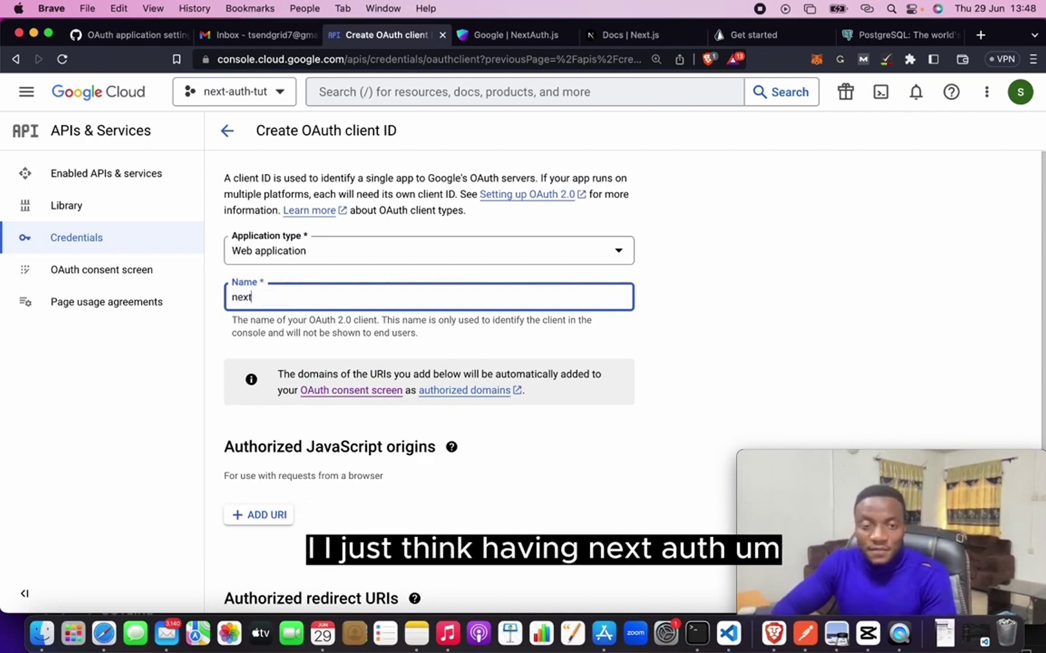
type("_auth_tut")
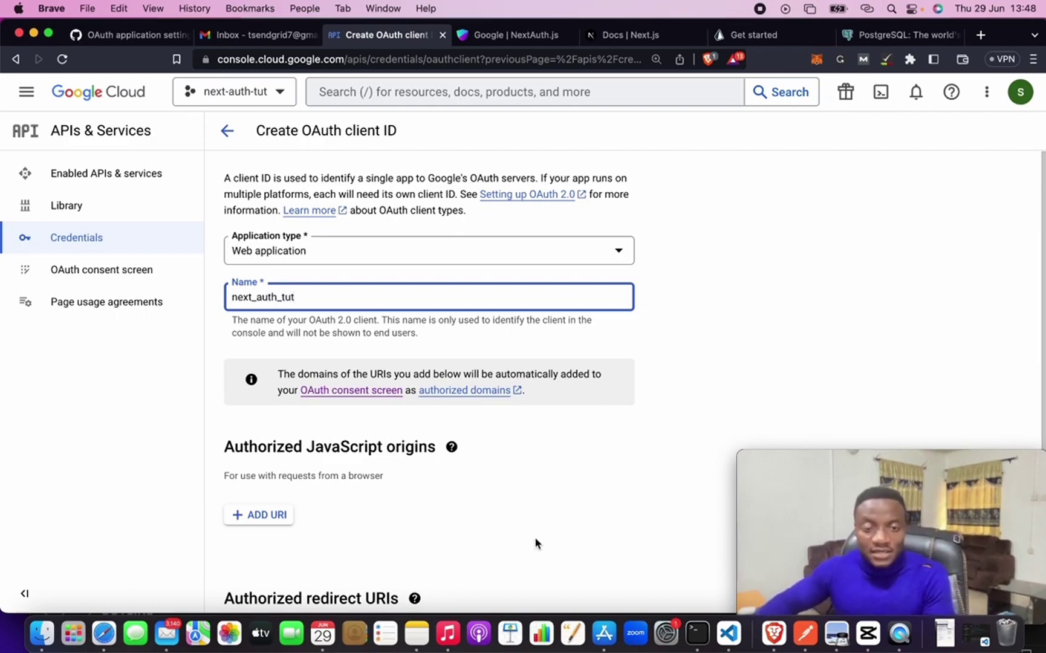
scroll(450, 512, "down", 5)
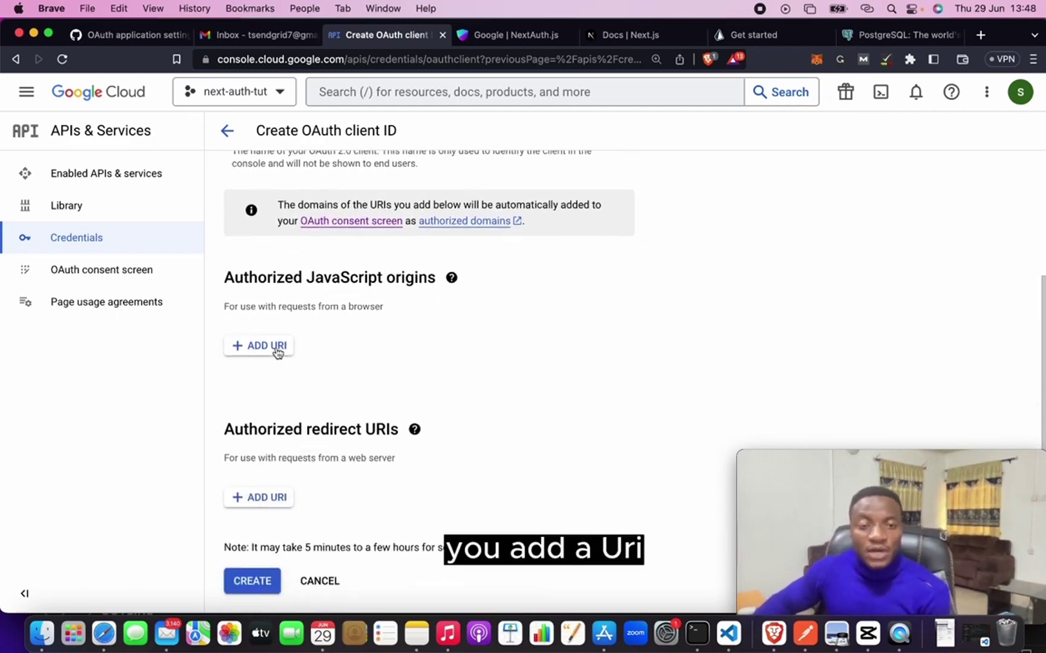
left_click(278, 350)
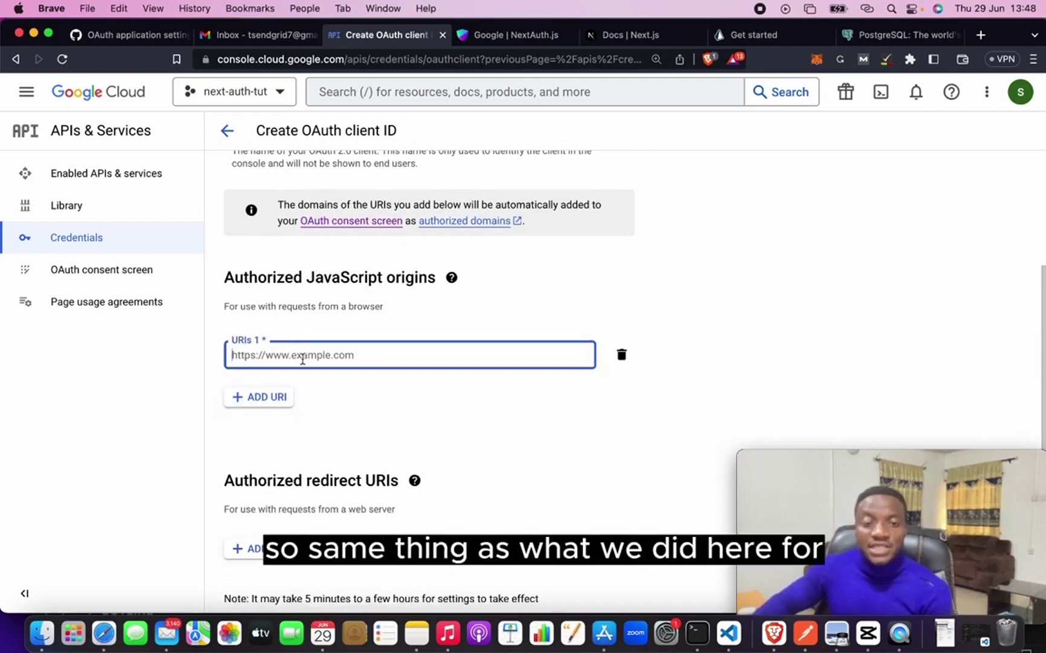
left_click(129, 36)
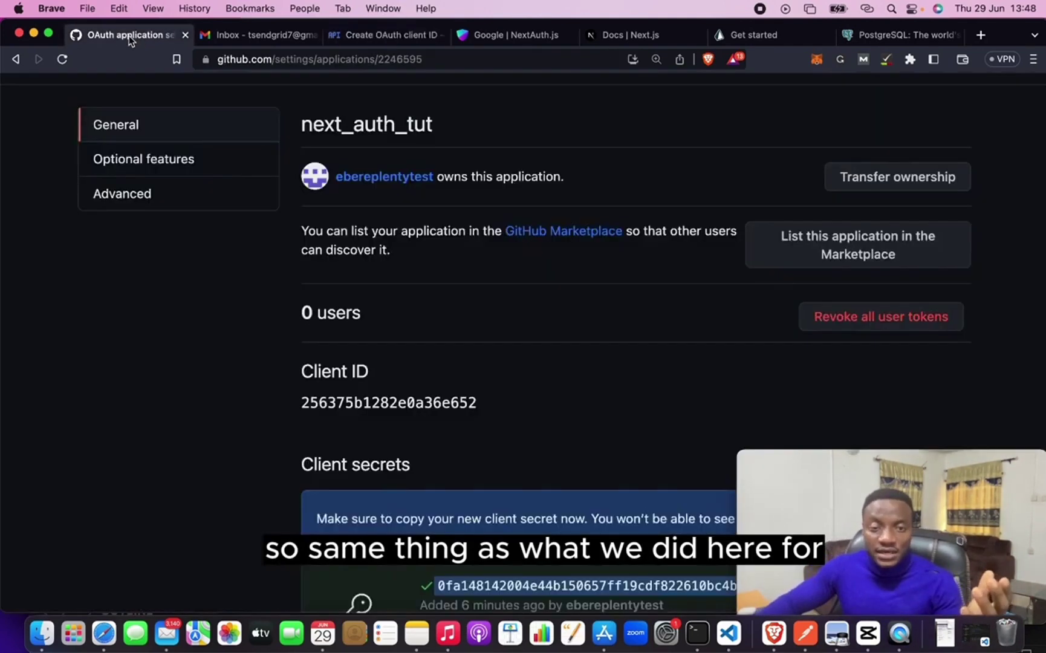
scroll(425, 345, "down", 10)
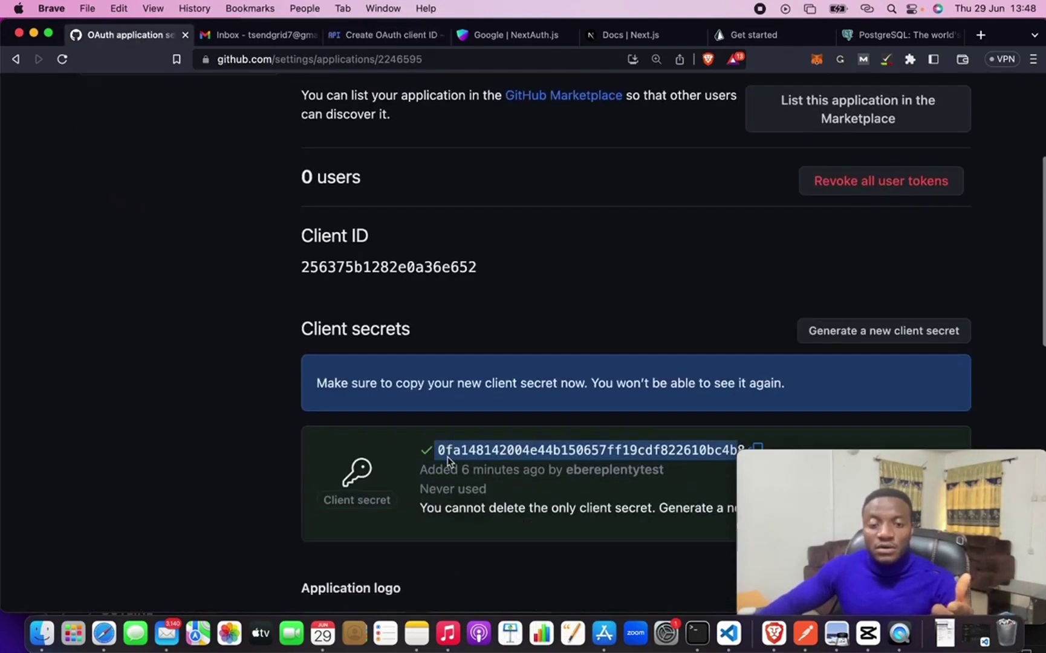
scroll(463, 417, "down", 1)
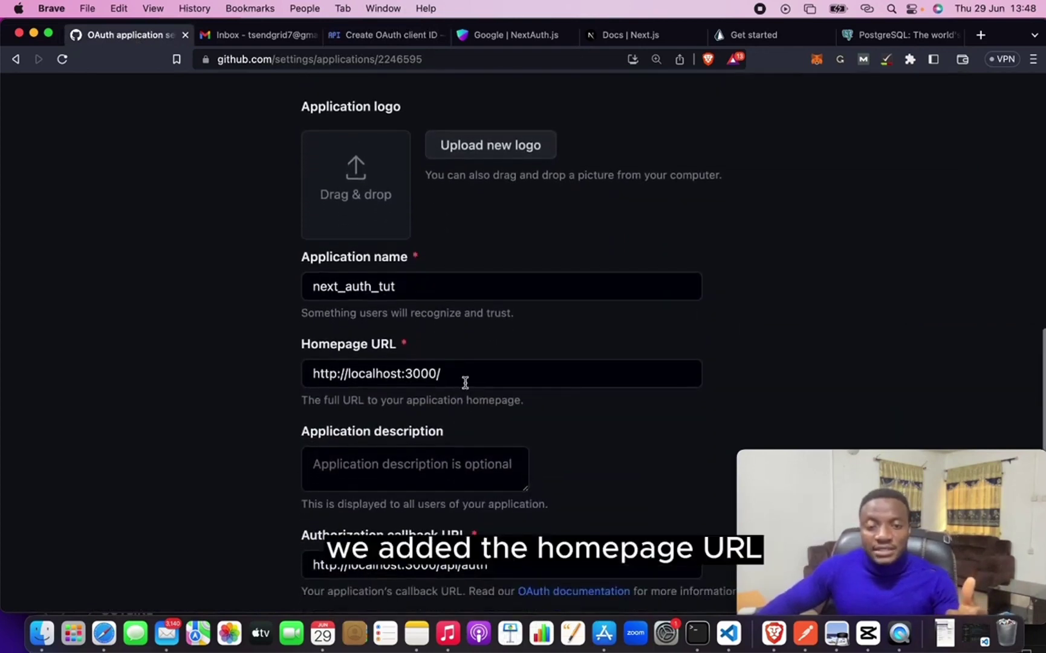
left_click(470, 373)
triple_click(469, 373)
key("super+c")
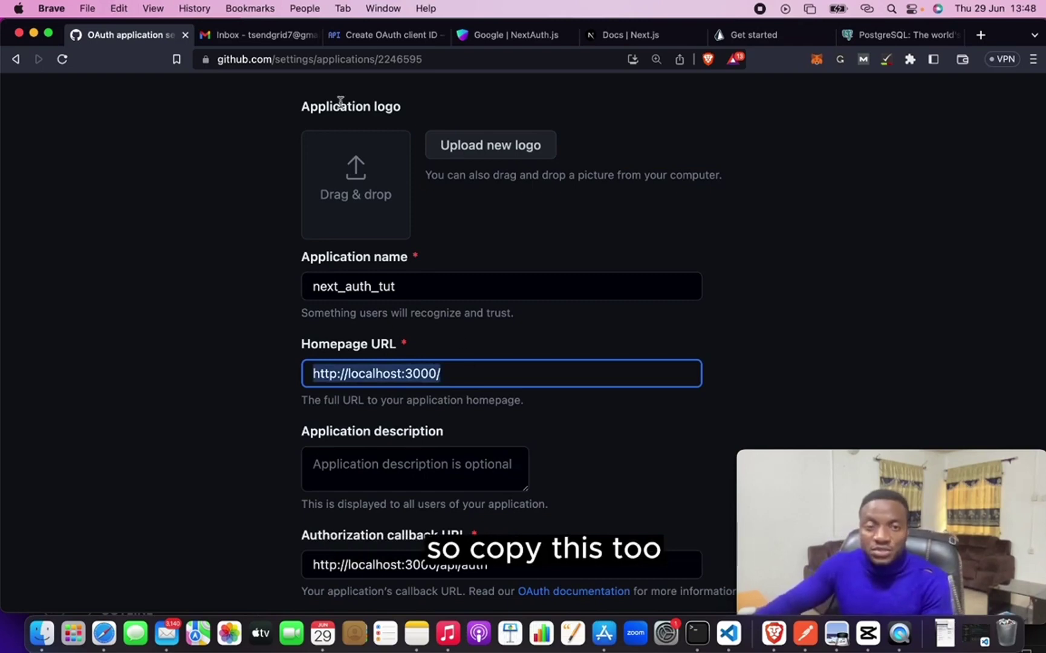
left_click(347, 35)
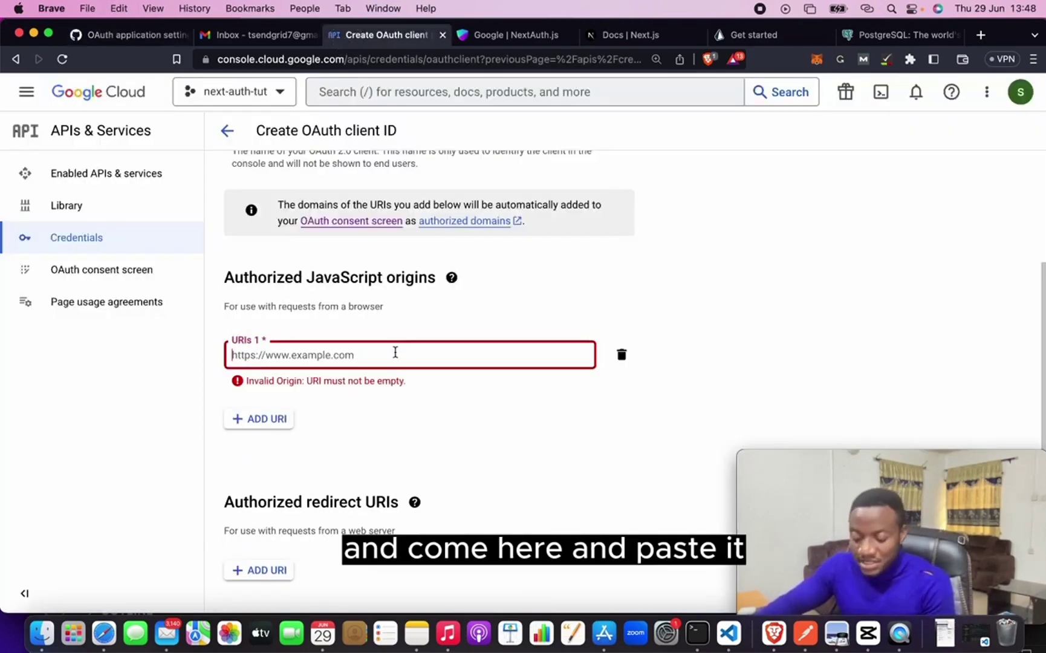
key("super+v")
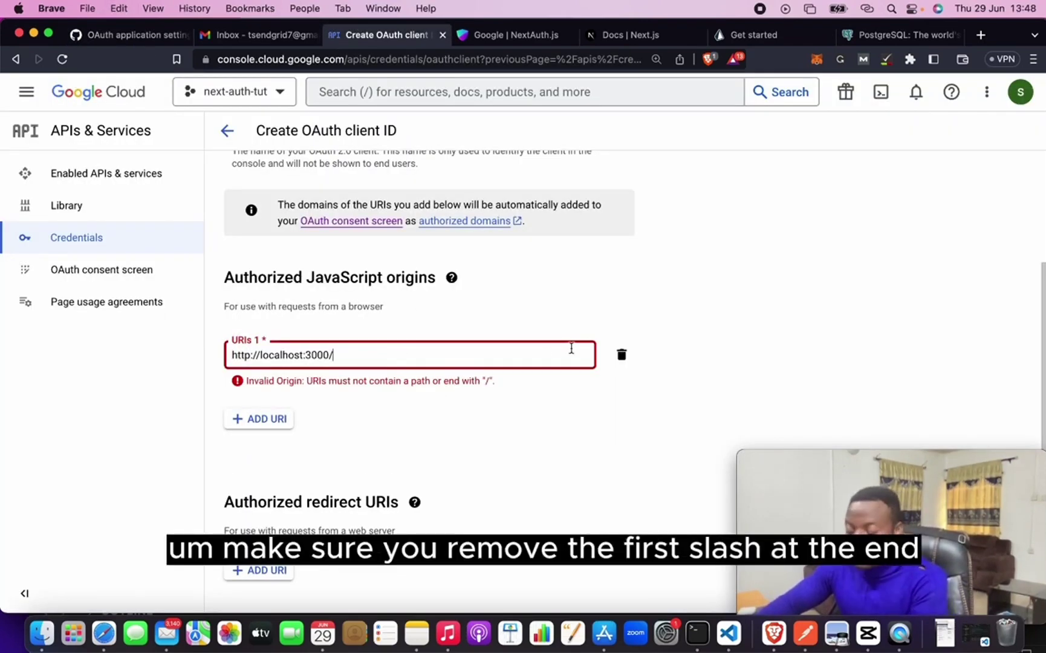
key("BackSpace")
left_click(609, 401)
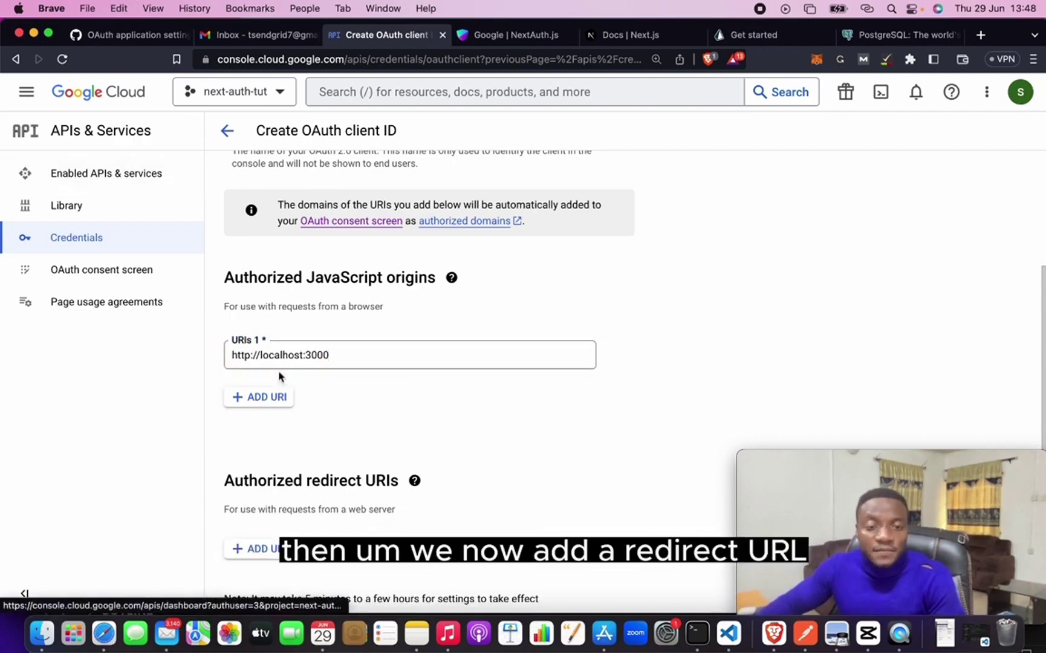
scroll(366, 458, "down", 2)
left_click(261, 507)
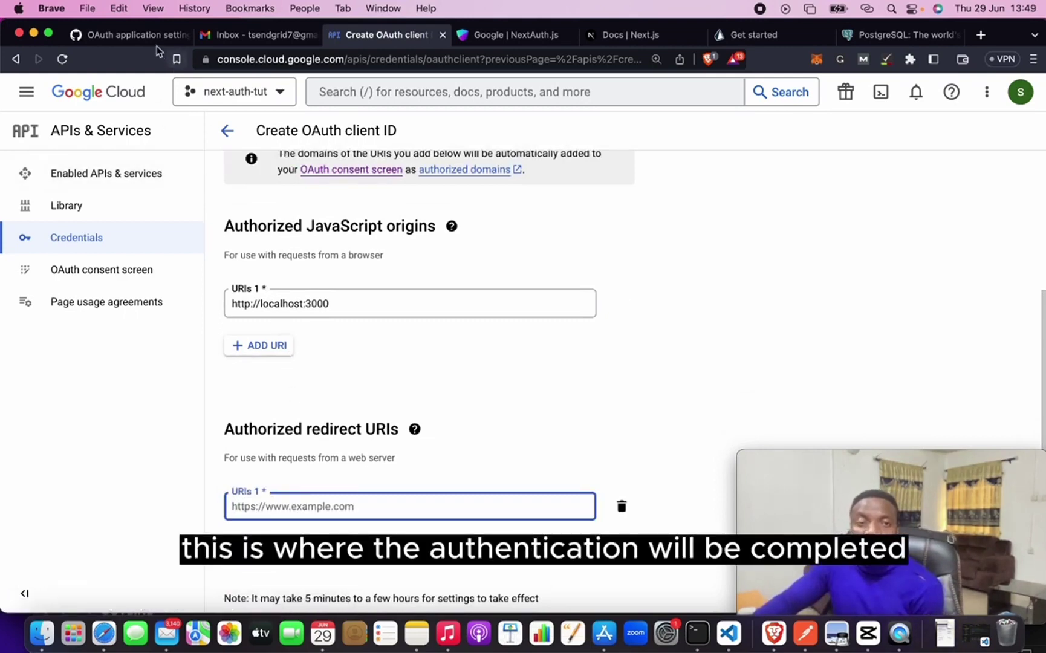
left_click(130, 34)
scroll(622, 528, "down", 4)
triple_click(514, 360)
key("super+c")
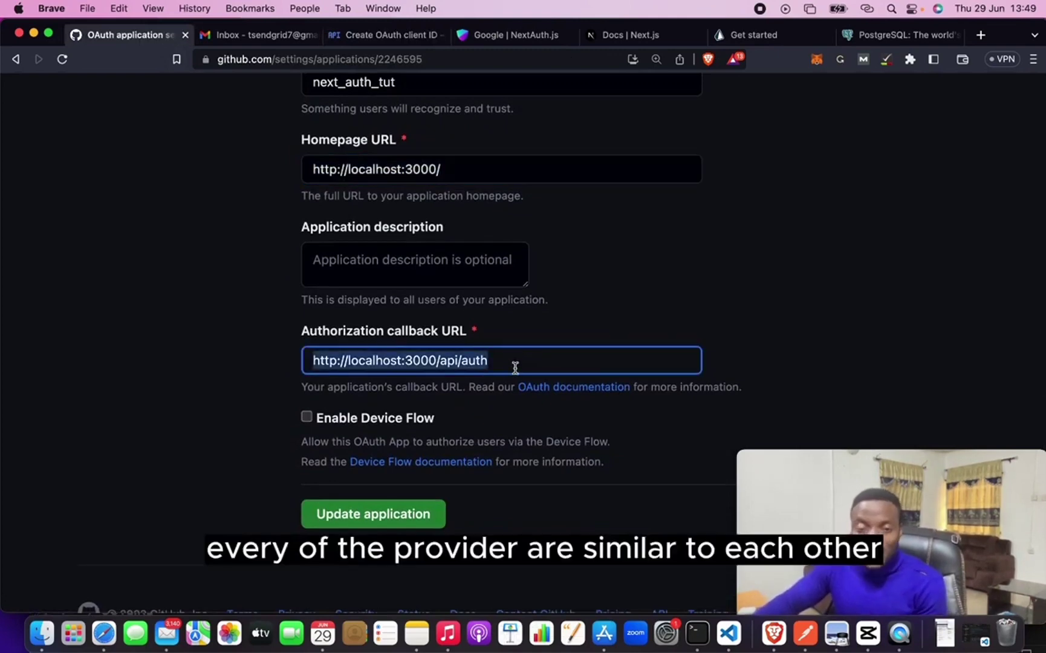
left_click(411, 34)
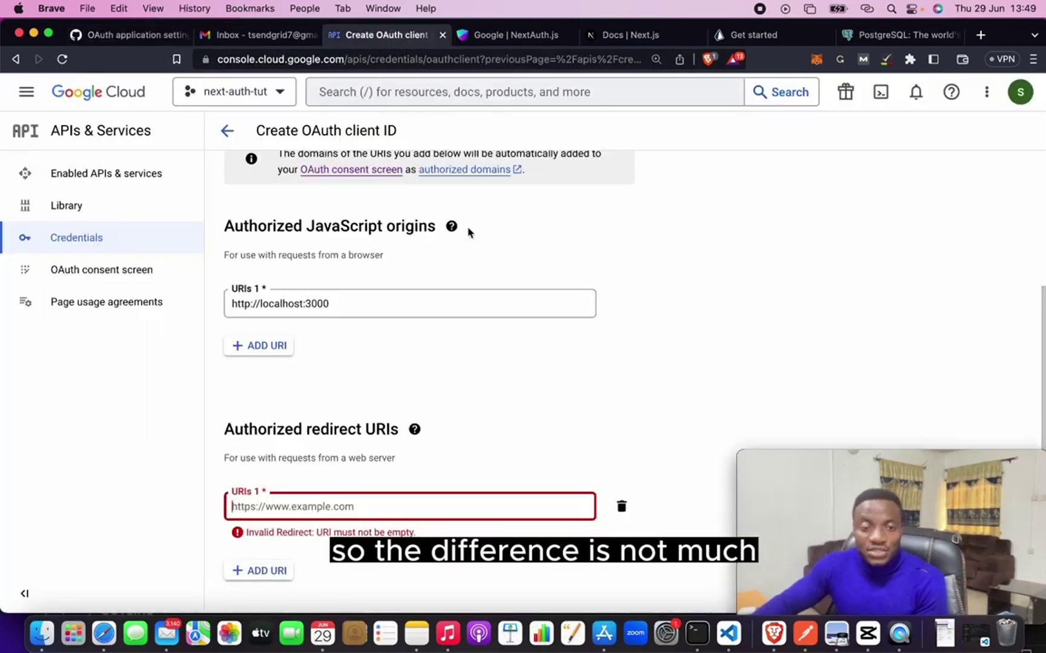
key("super+v")
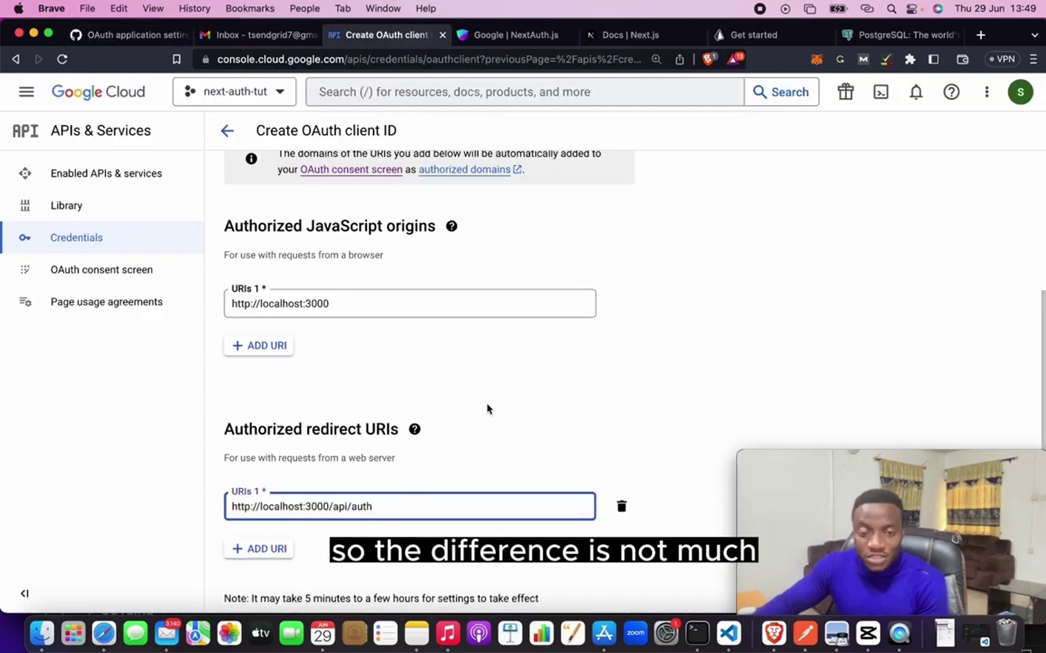
left_click(518, 462)
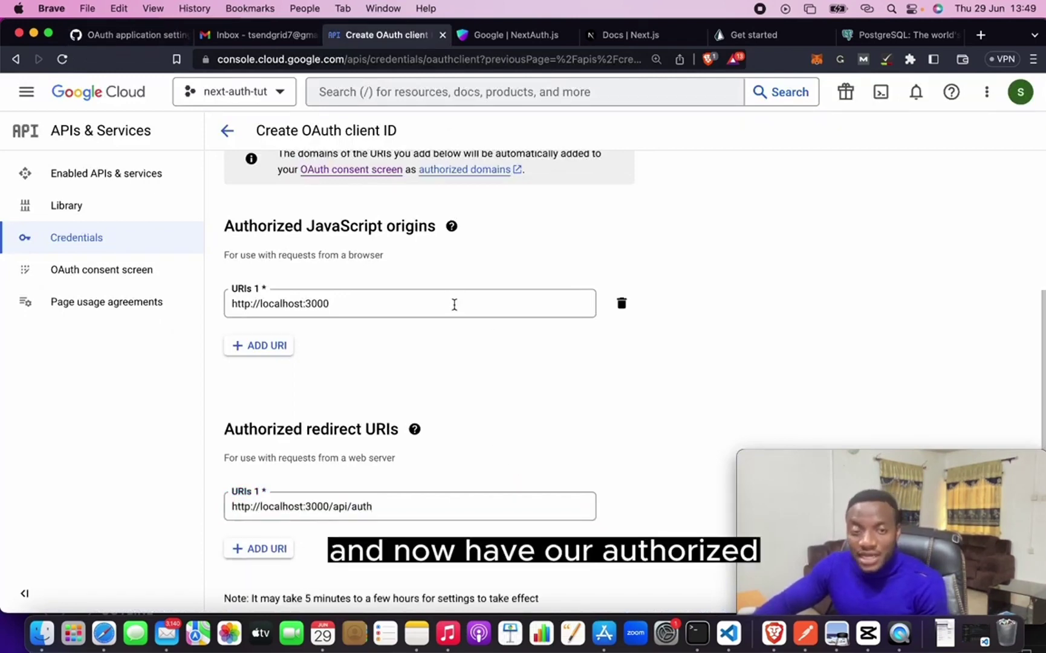
- Create the OAuth client with the entered origin and redirect URI
left_click(415, 428)
left_click(549, 472)
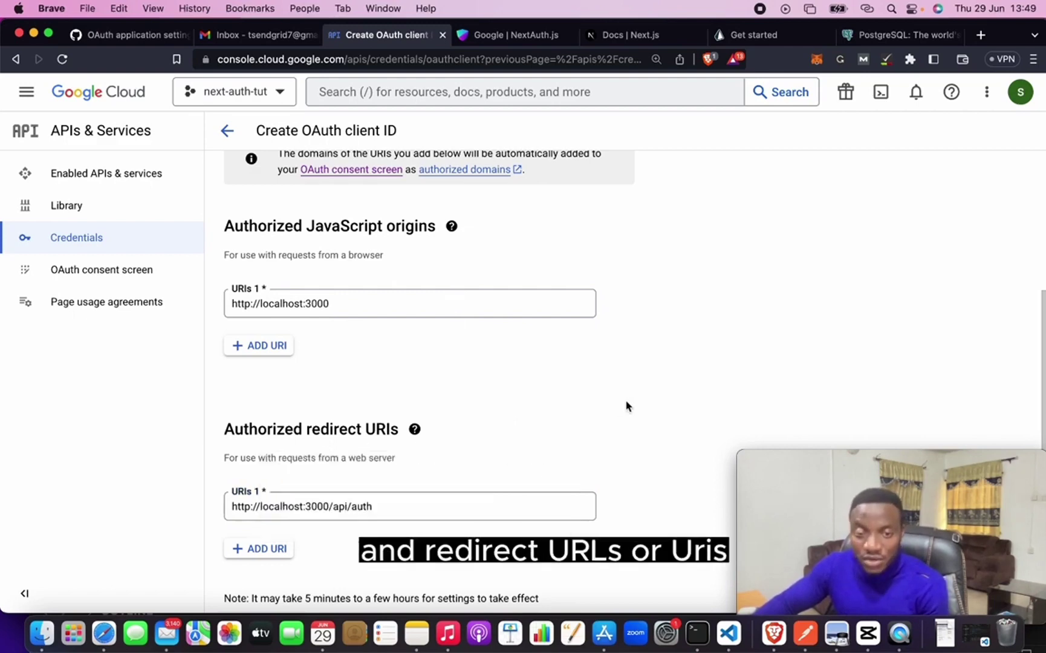
scroll(625, 406, "down", 2)
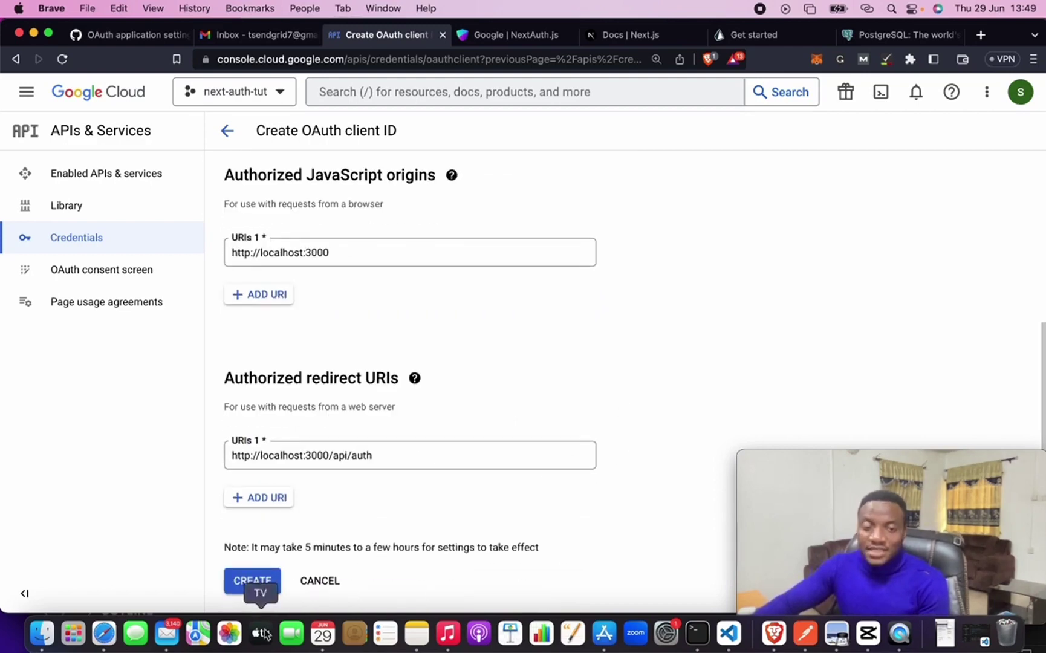
left_click(240, 584)
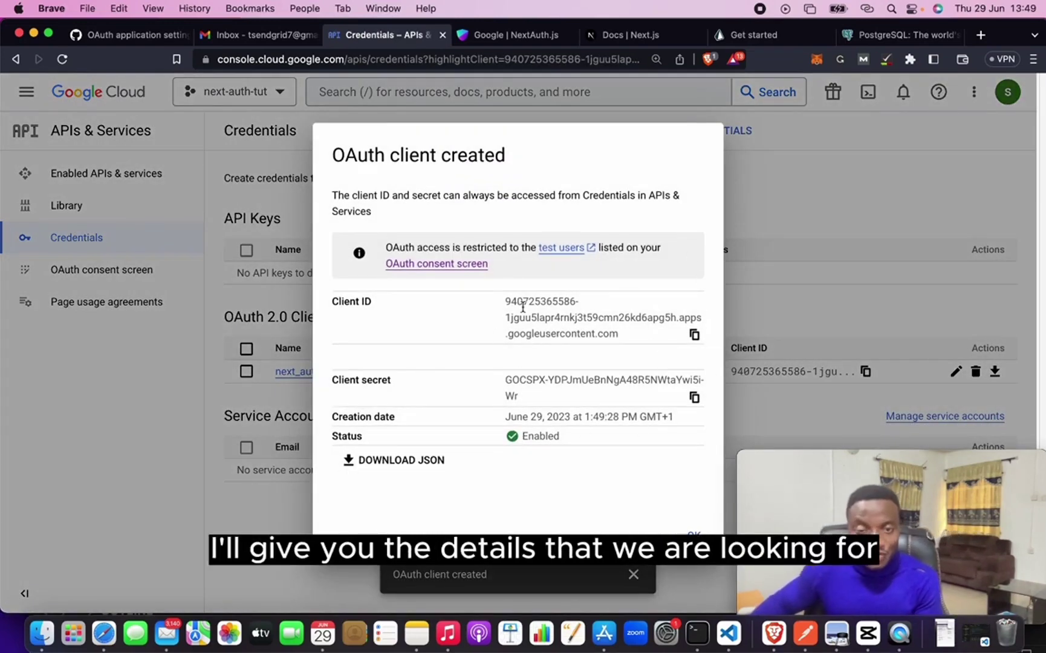
- Match the created client's ID with the GOOGLE_CLIENT_ID variable in the NextAuth.js Google provider example
left_click_drag(505, 301, 623, 328)
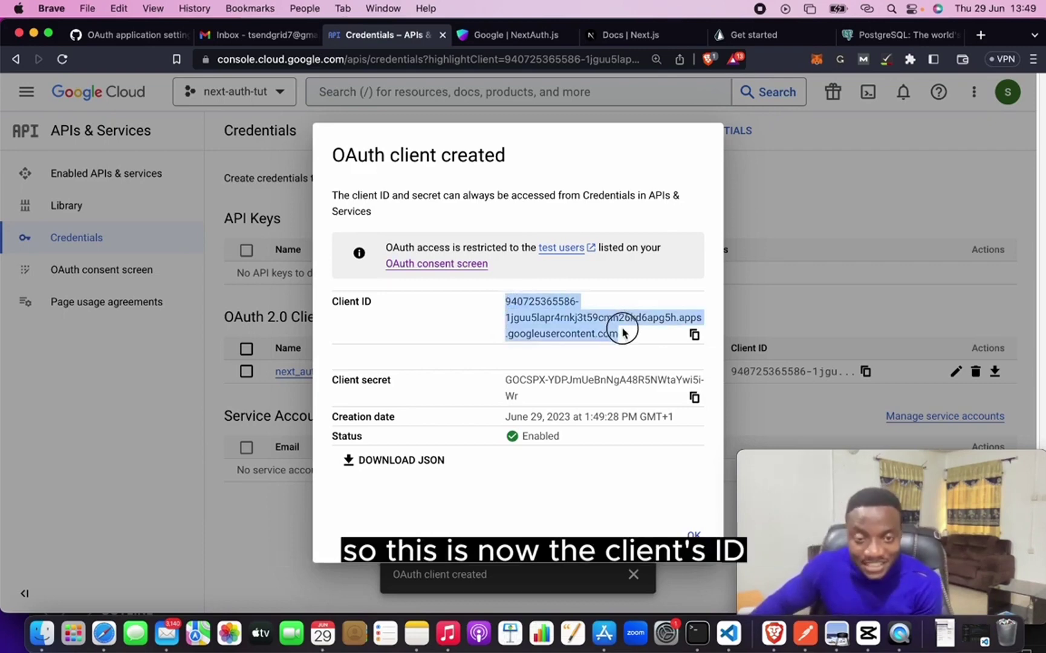
left_click(493, 43)
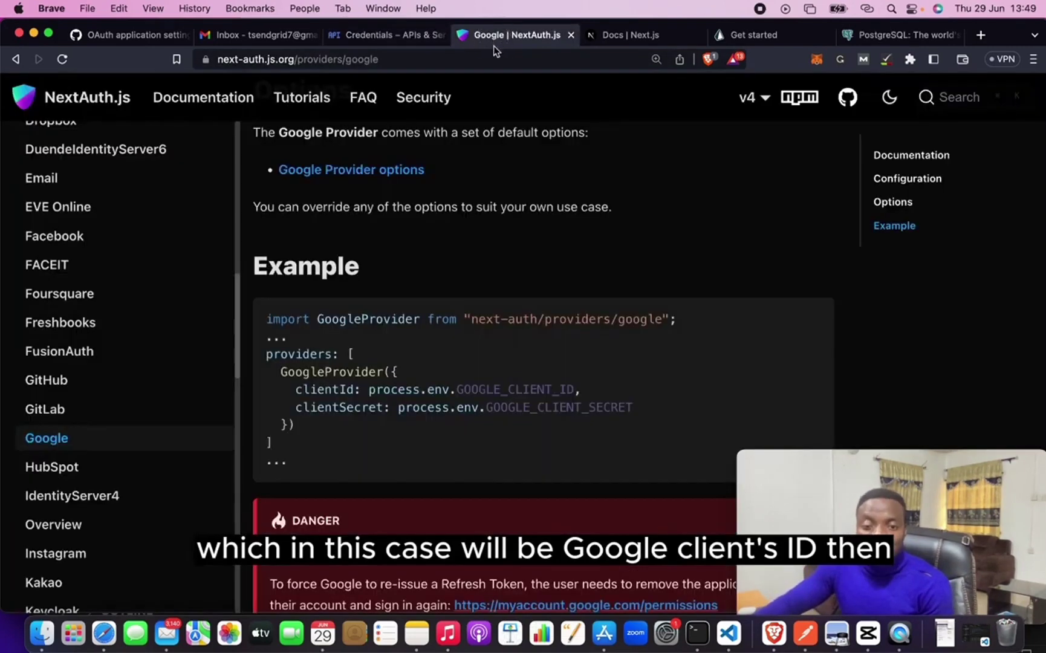
double_click(513, 390)
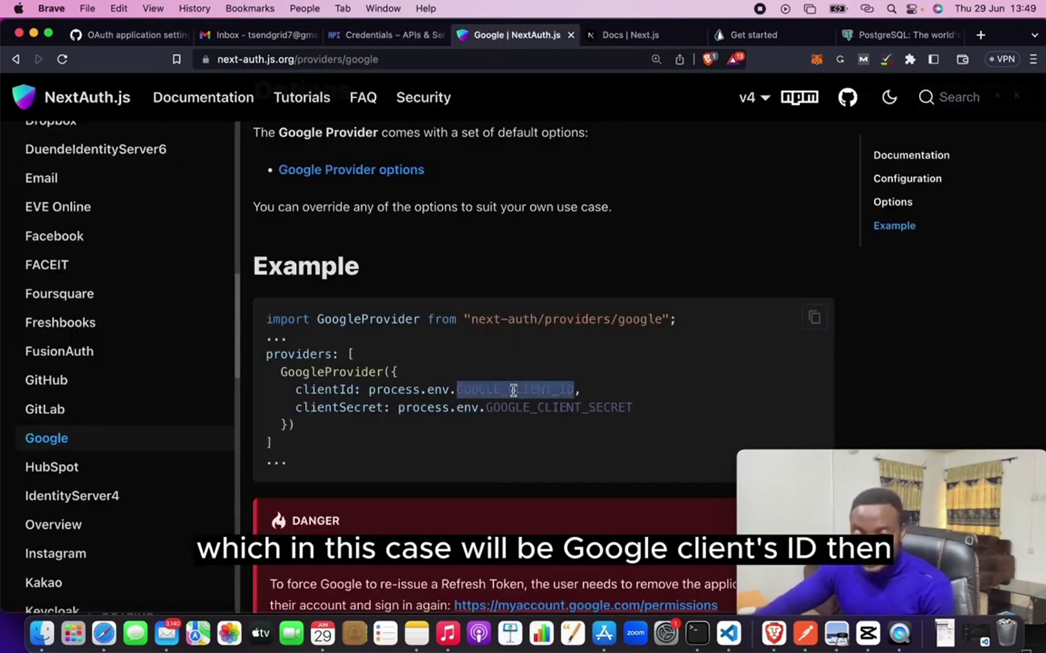
- Match the created client's secret with the GOOGLE_CLIENT_SECRET variable in the NextAuth.js example, and return to the Google Cloud credentials
left_click(390, 37)
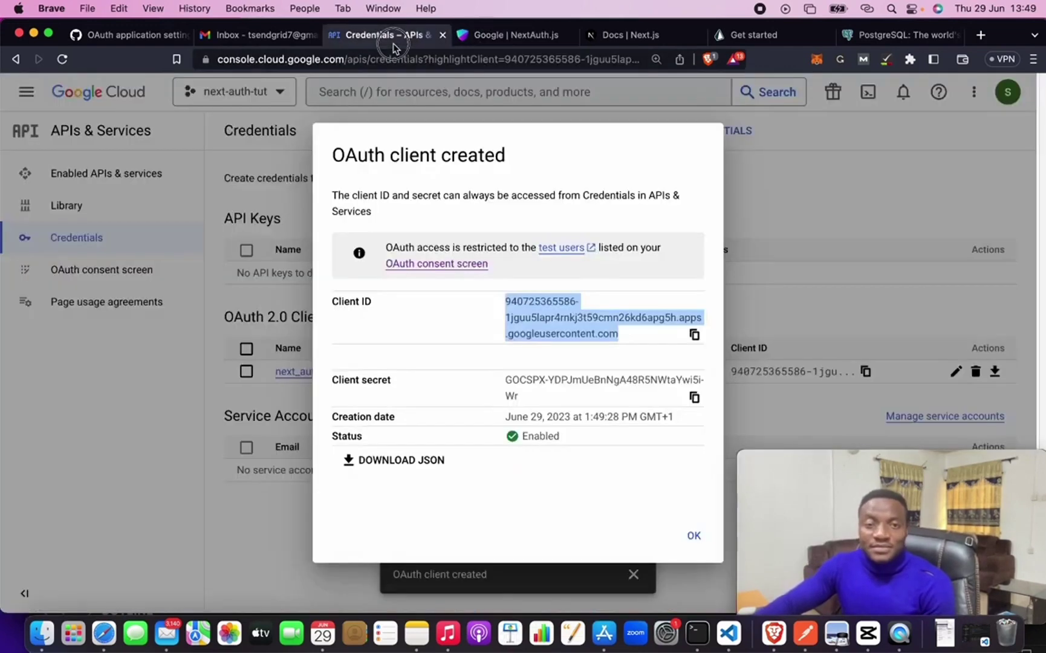
left_click(505, 382)
left_click_drag(506, 382, 532, 397)
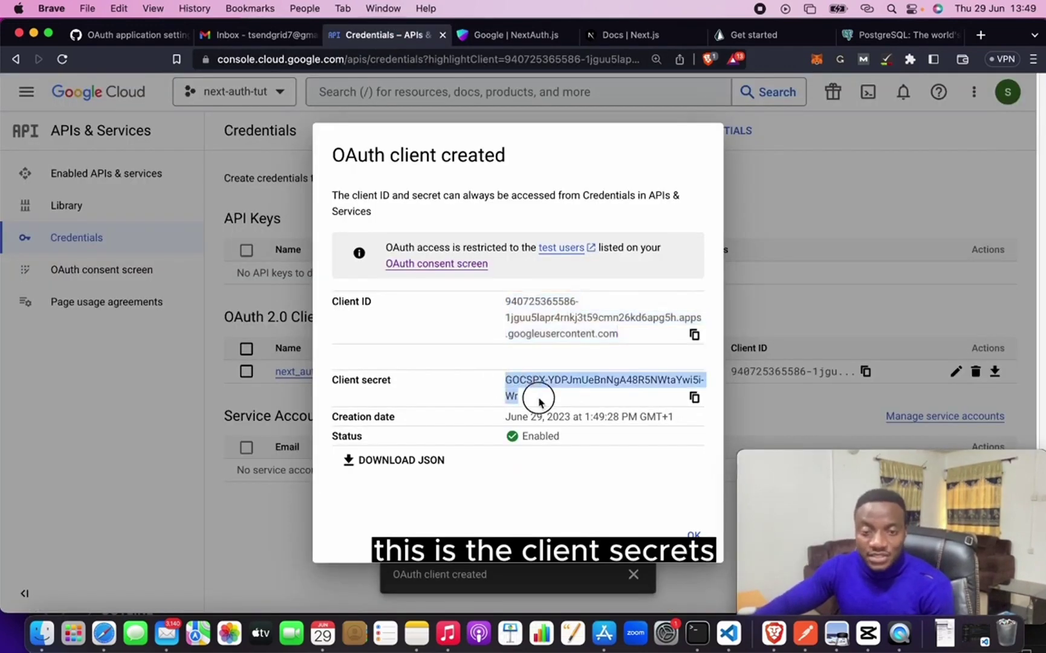
left_click(517, 38)
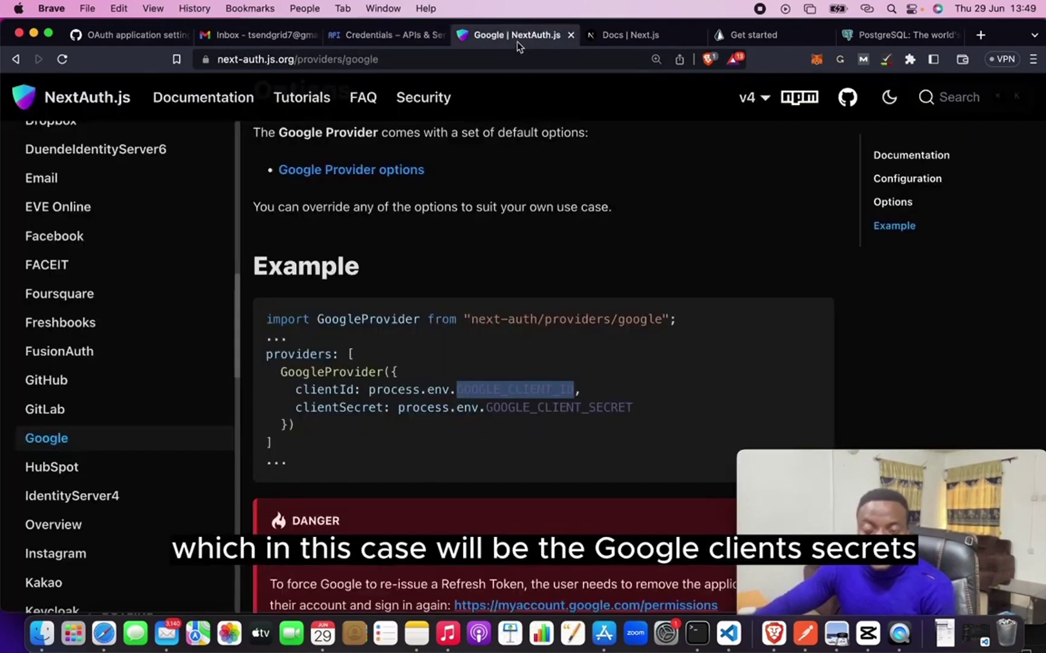
double_click(544, 406)
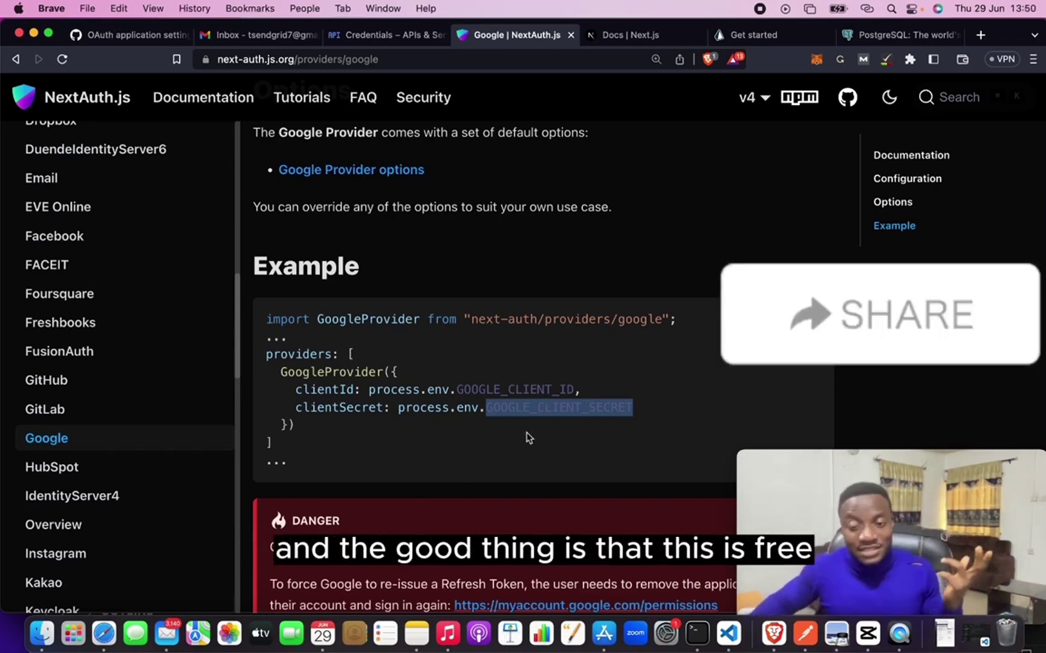
left_click(393, 35)
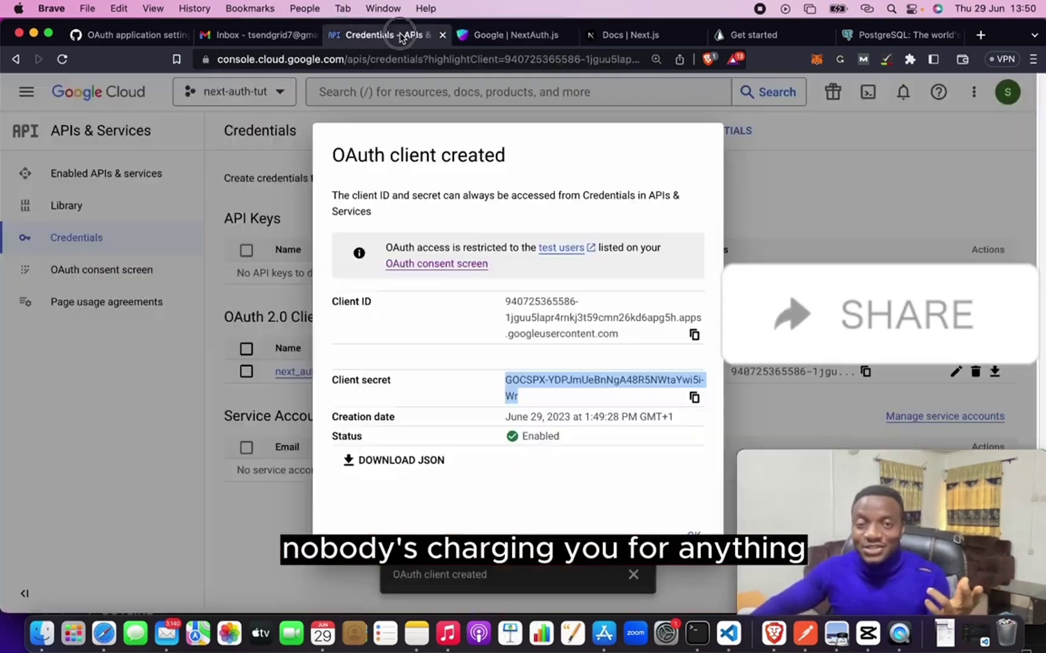